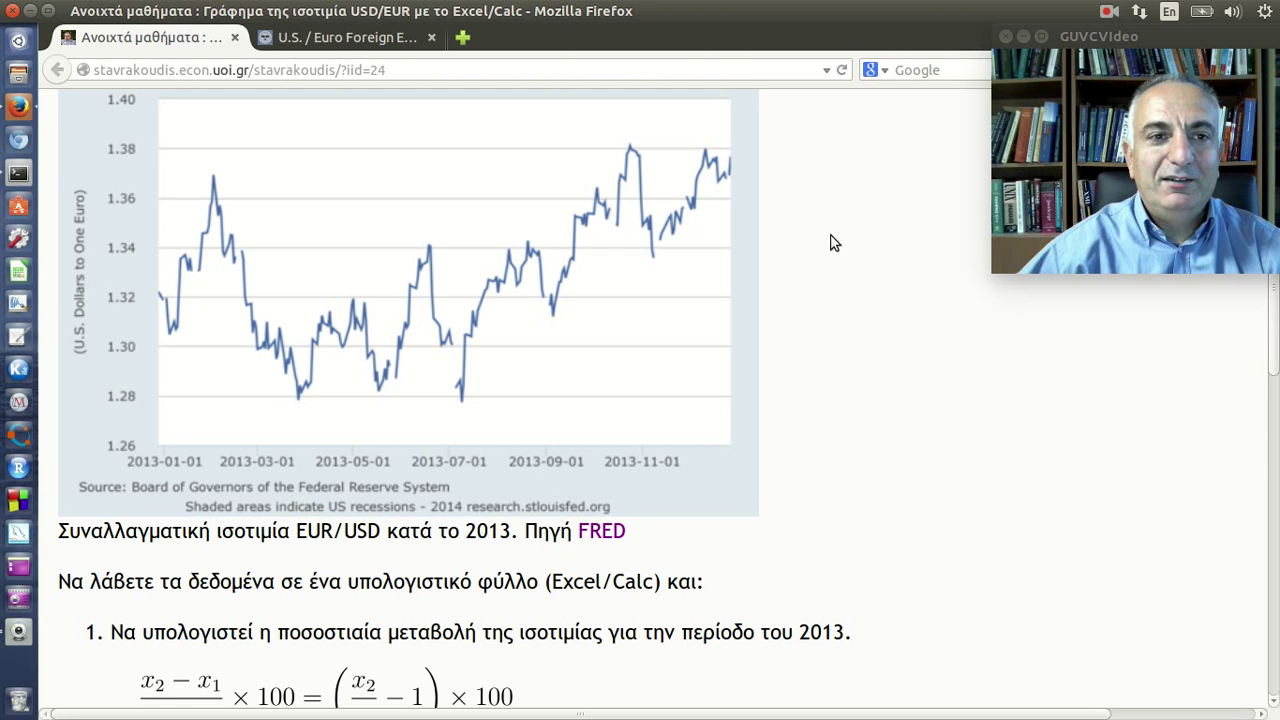
Step: Open the DEXUSEU series' View Data listing from FRED in a new tab
left_click(345, 37)
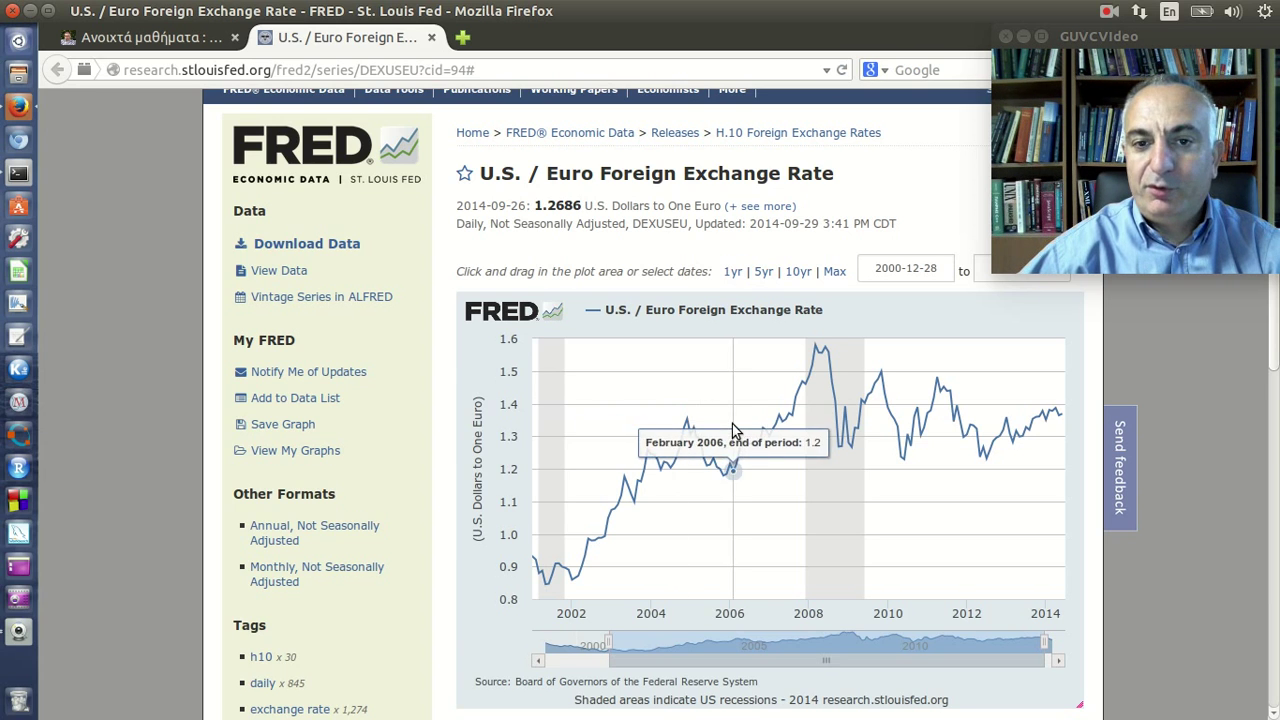
right_click(290, 272)
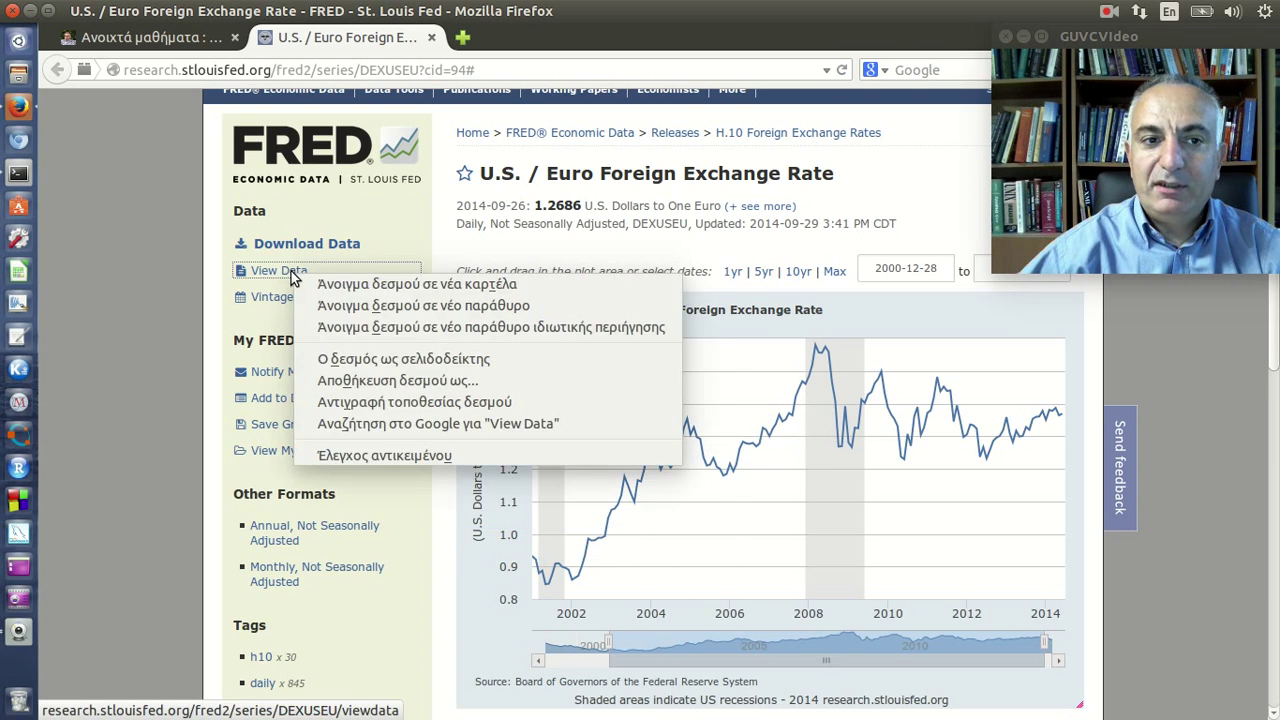
left_click(341, 284)
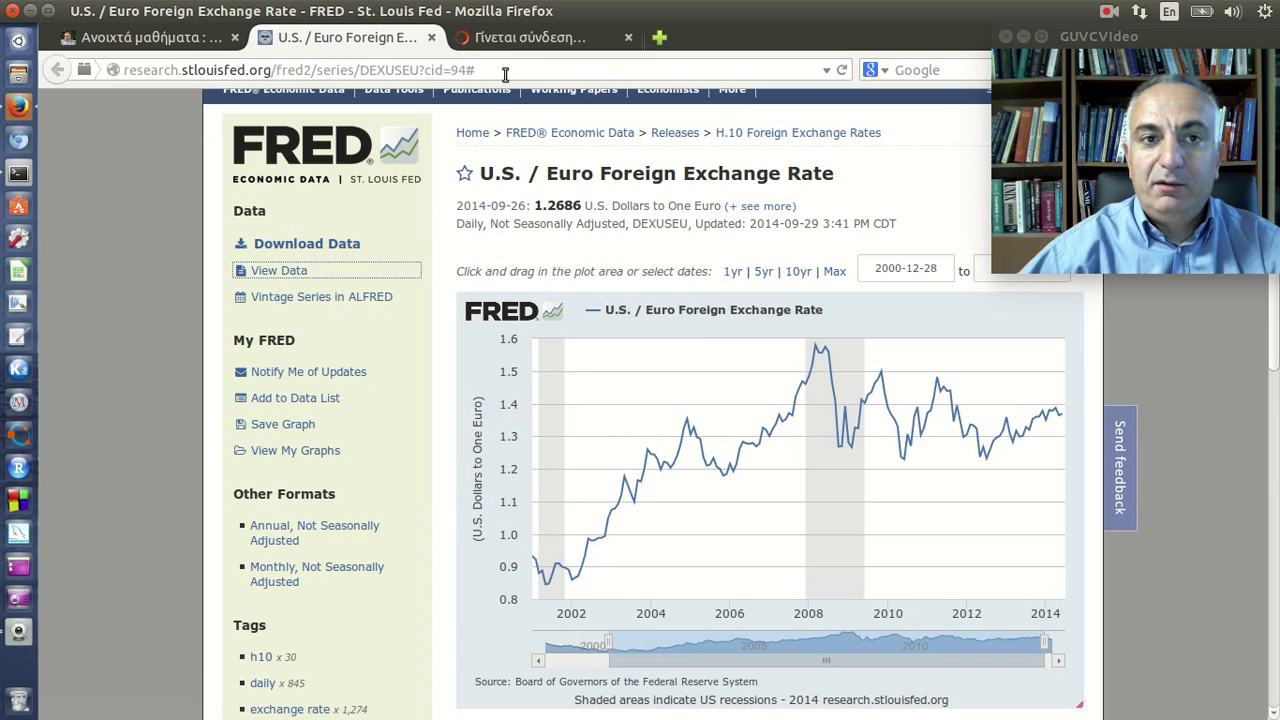
left_click(522, 37)
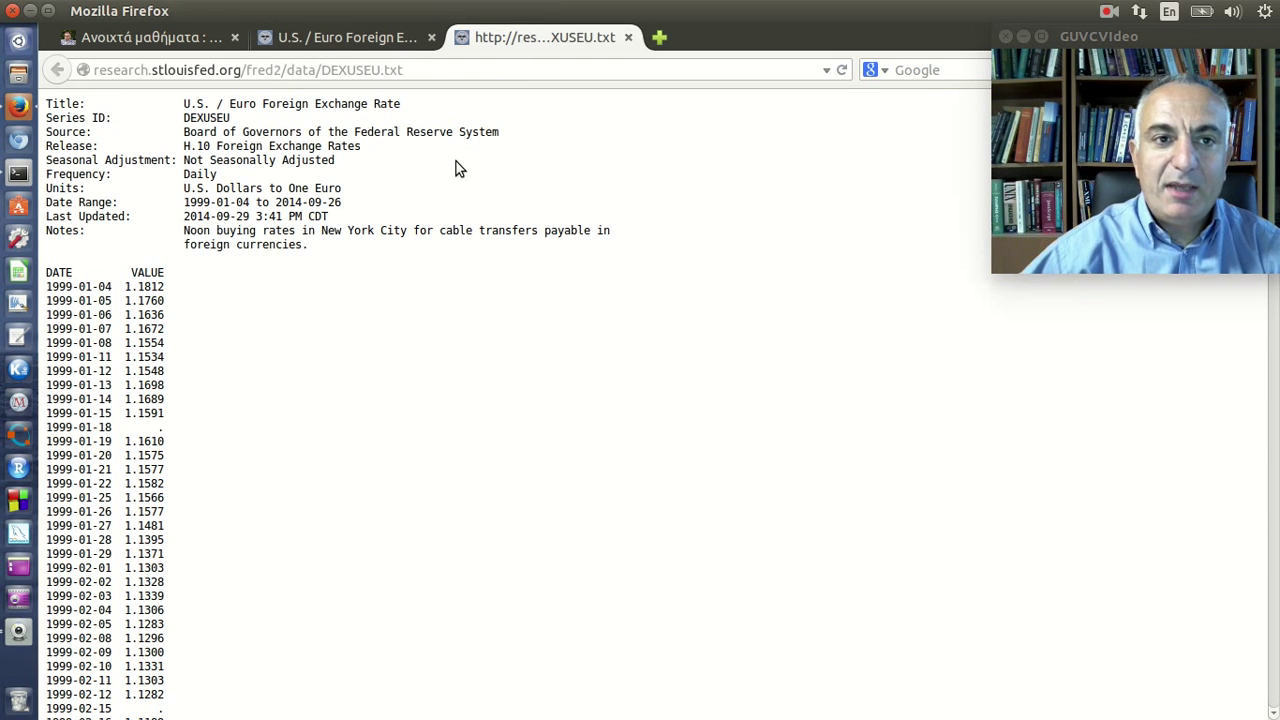
Step: Inspect the listing's web address, highlighting its DEXUSEU.txt ending
left_click(435, 77)
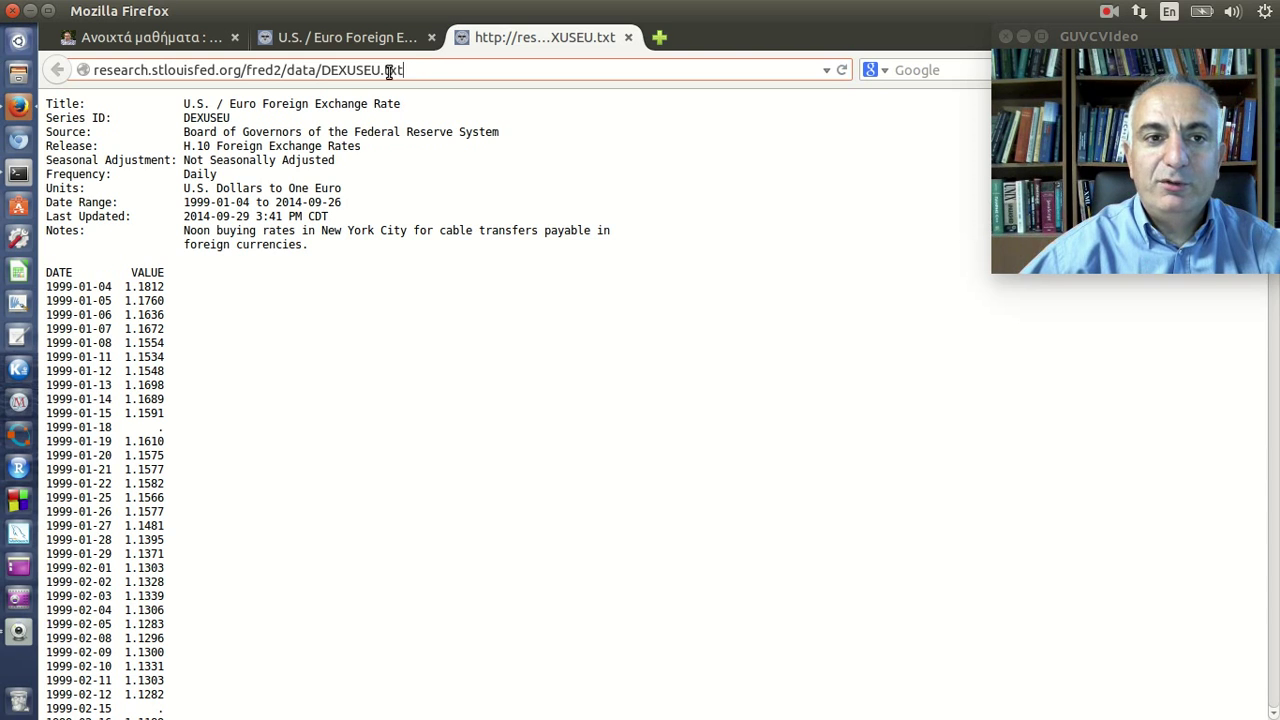
left_click_drag(381, 70, 411, 70)
left_click(411, 70)
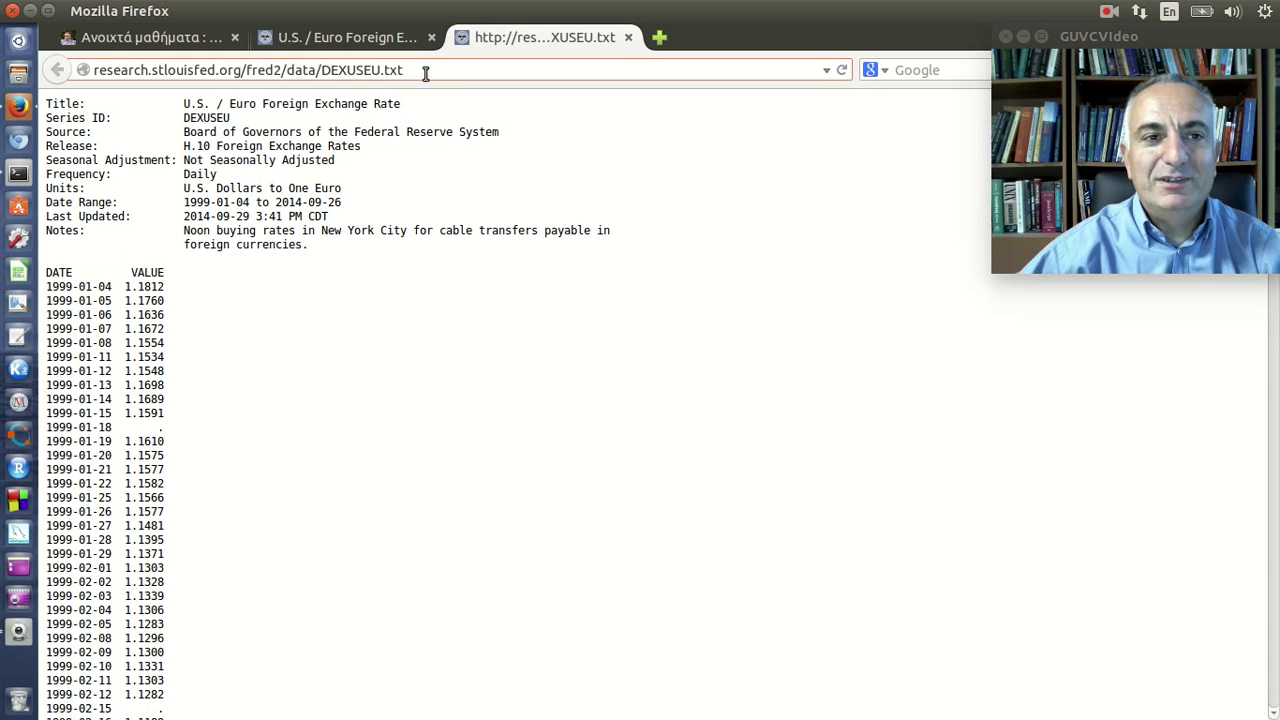
Step: Return to the course exercise page by way of the FRED graph page
left_click(383, 37)
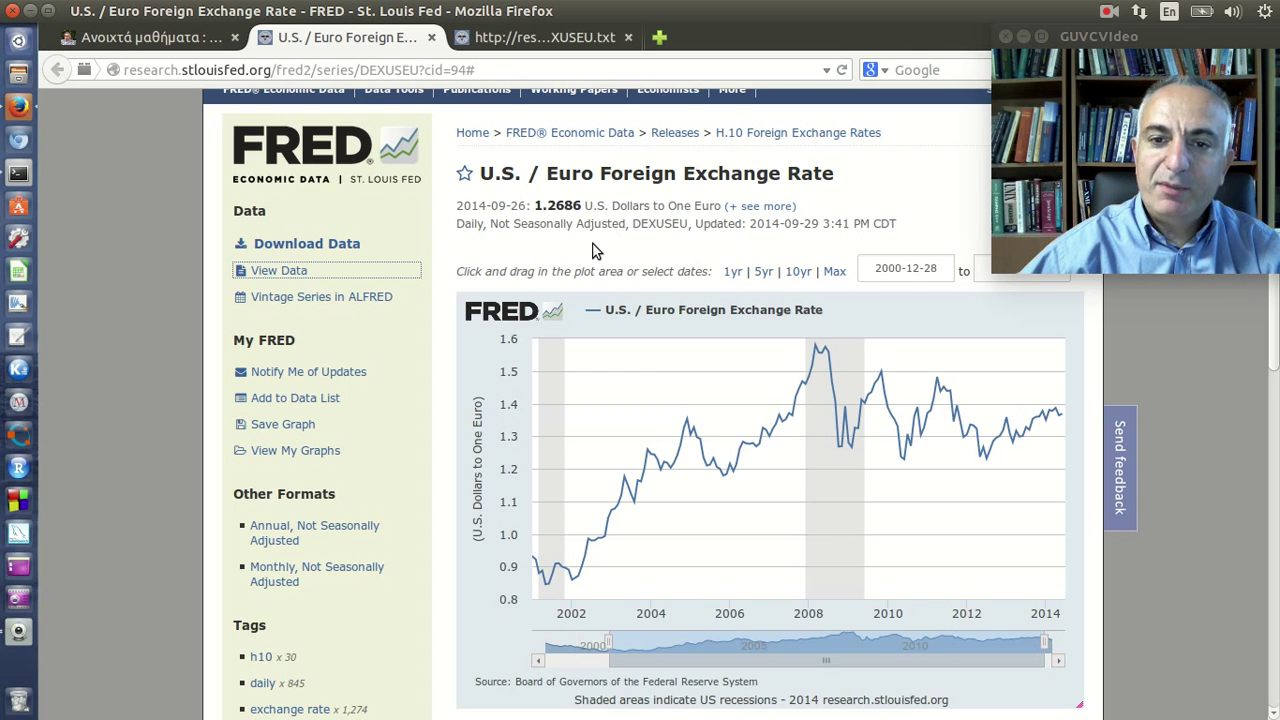
scroll(614, 265, "down", 1)
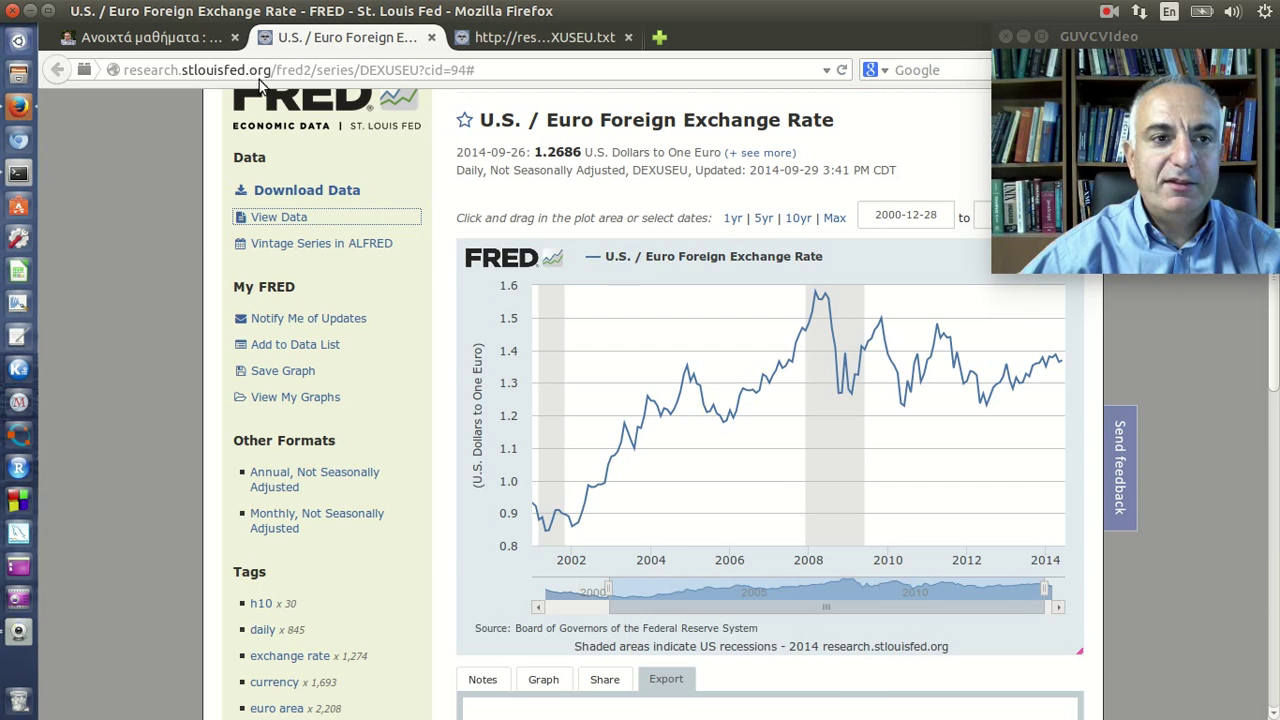
left_click(195, 40)
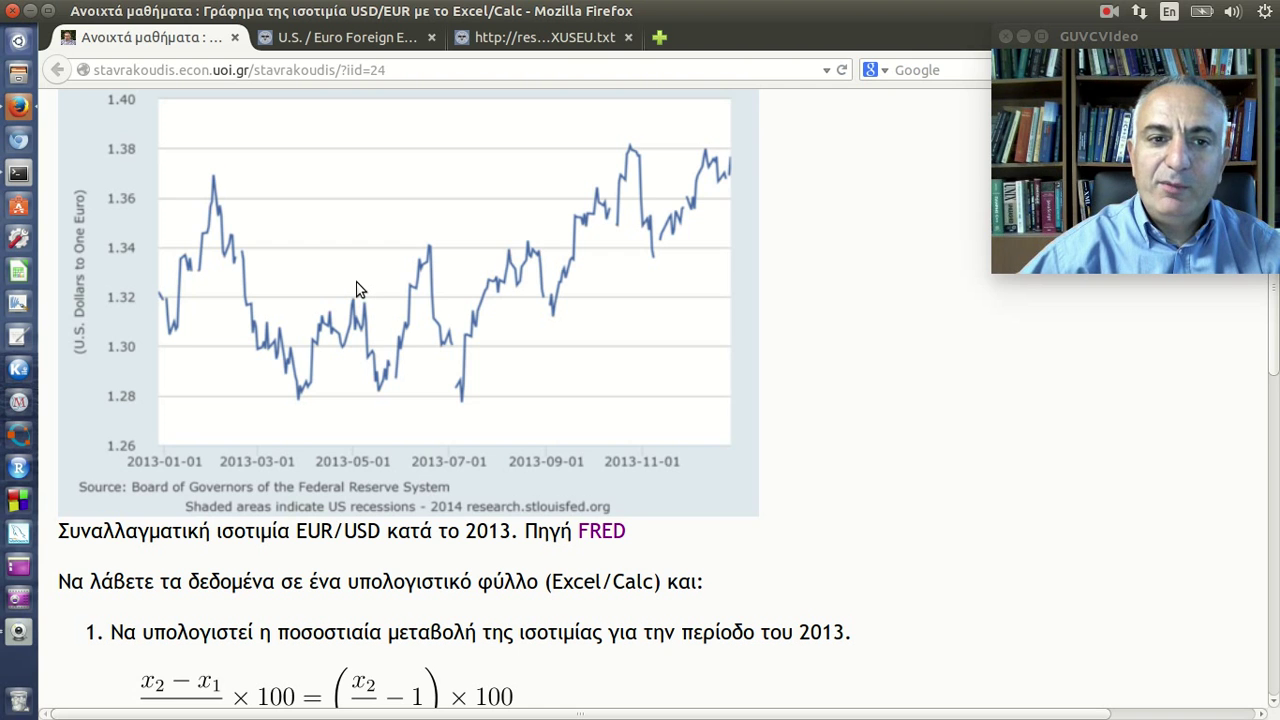
Step: Scroll the exercise to item 3, highlight COUNTIF, then return to the FRED DEXUSEU page
scroll(400, 300, "down", 3)
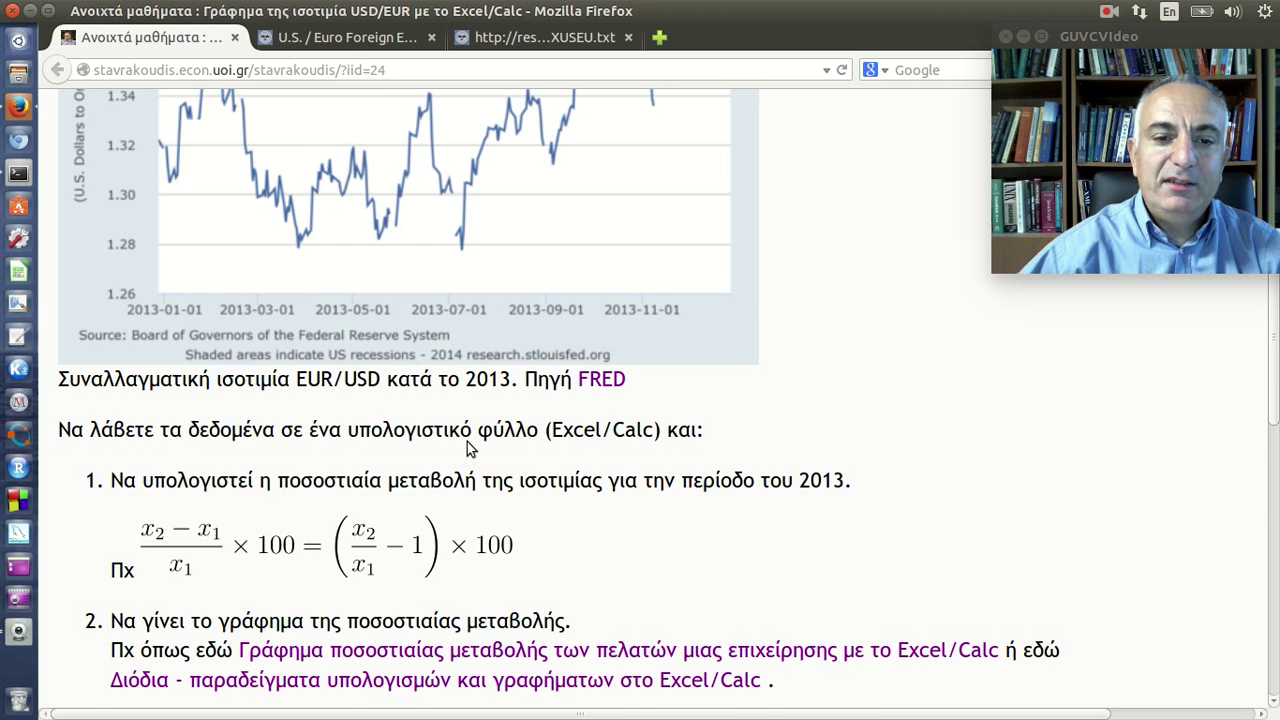
scroll(462, 452, "down", 2)
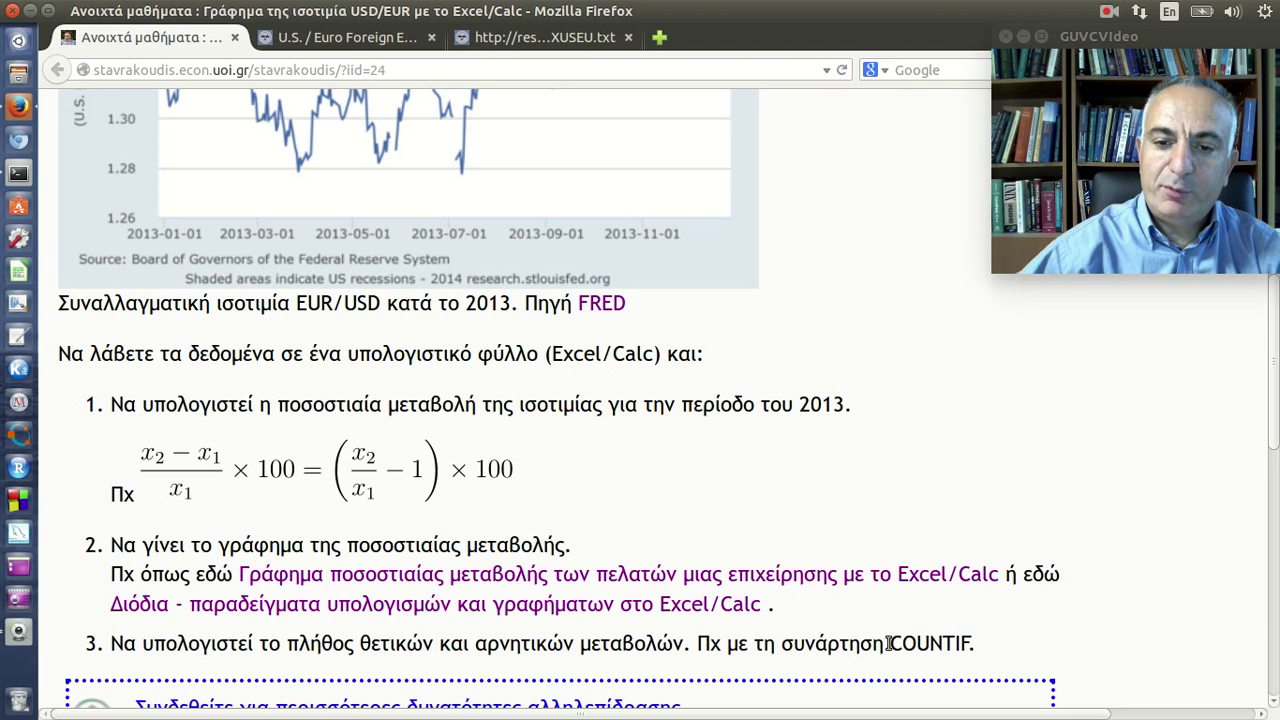
left_click_drag(889, 643, 978, 645)
left_click(982, 646)
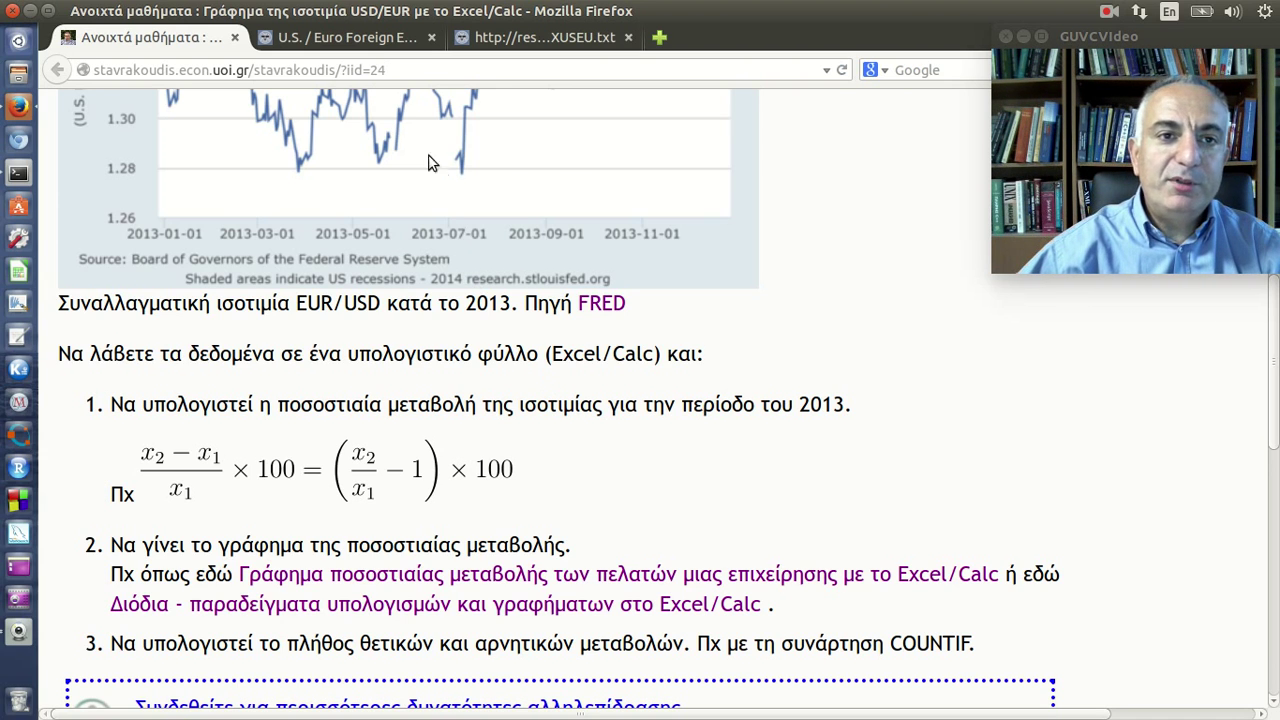
left_click(382, 40)
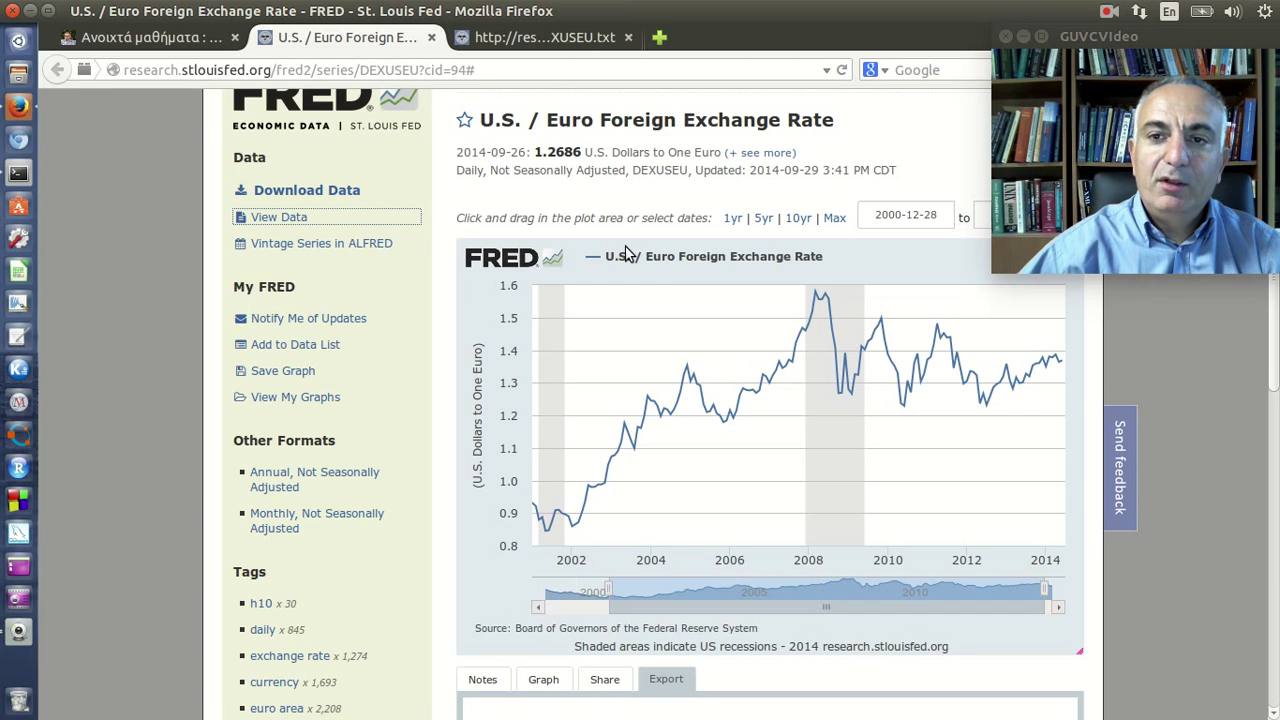
Step: Set the chart's start date to 2013-01-01
scroll(951, 297, "up", 2)
scroll(951, 331, "up", 1)
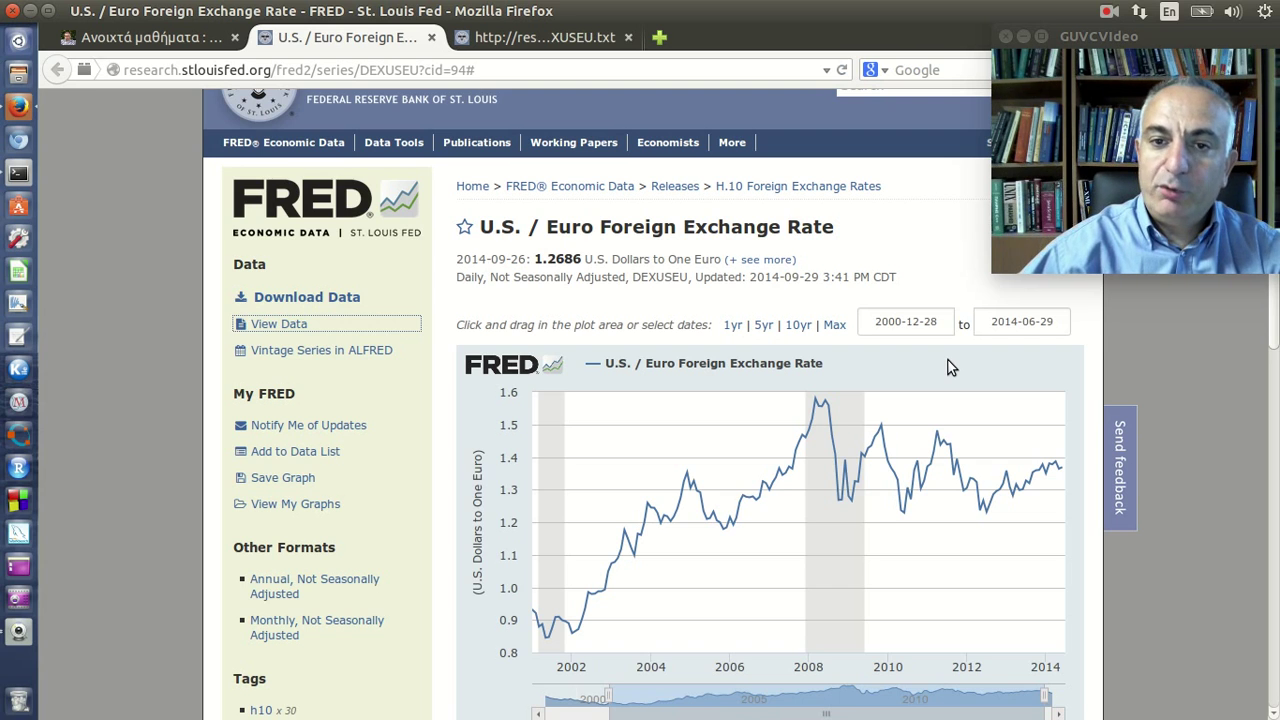
left_click(943, 323)
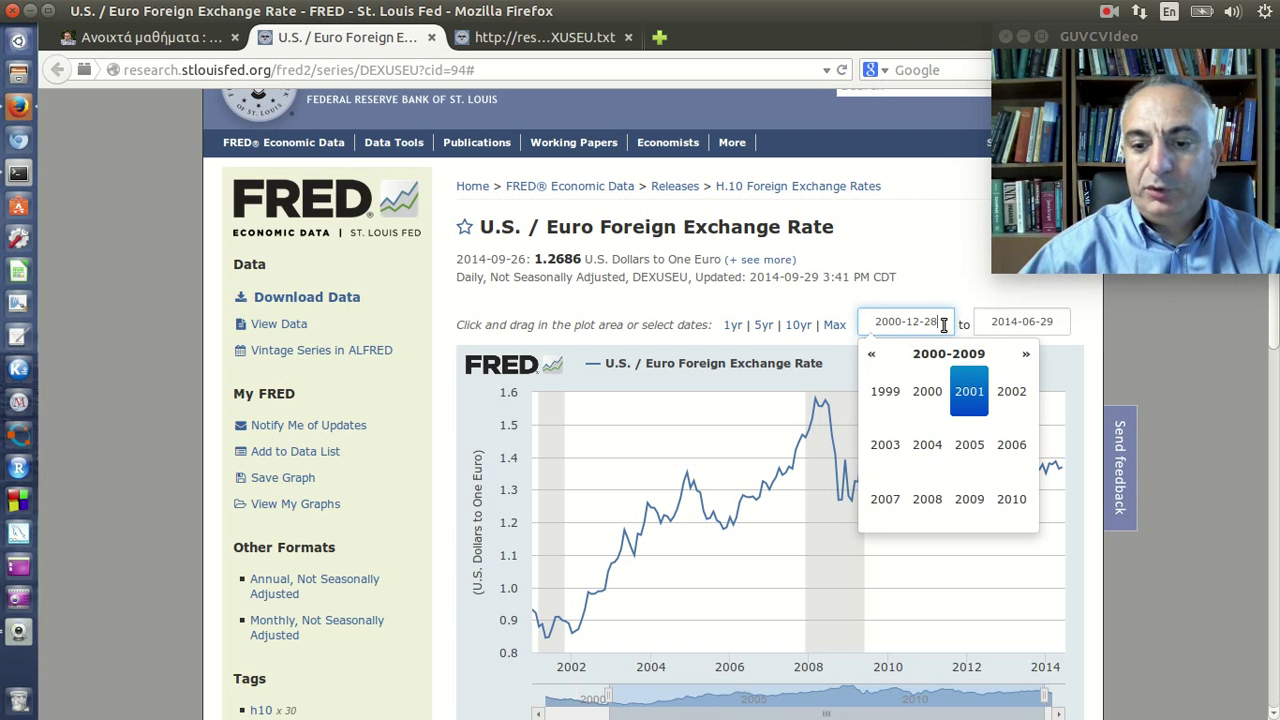
key("BackSpace")
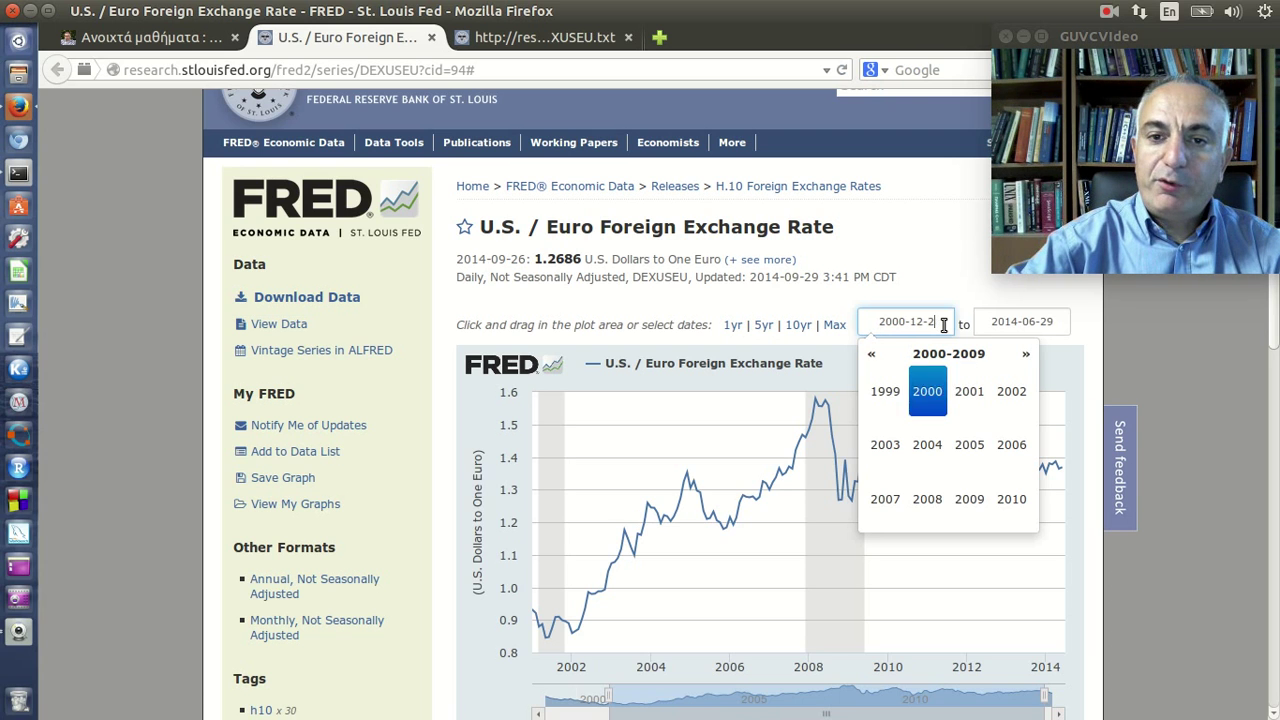
key("BackSpace")
key("BackSpace")
key("BackSpace")
key("BackSpace")
key("BackSpace")
key("BackSpace")
key("BackSpace")
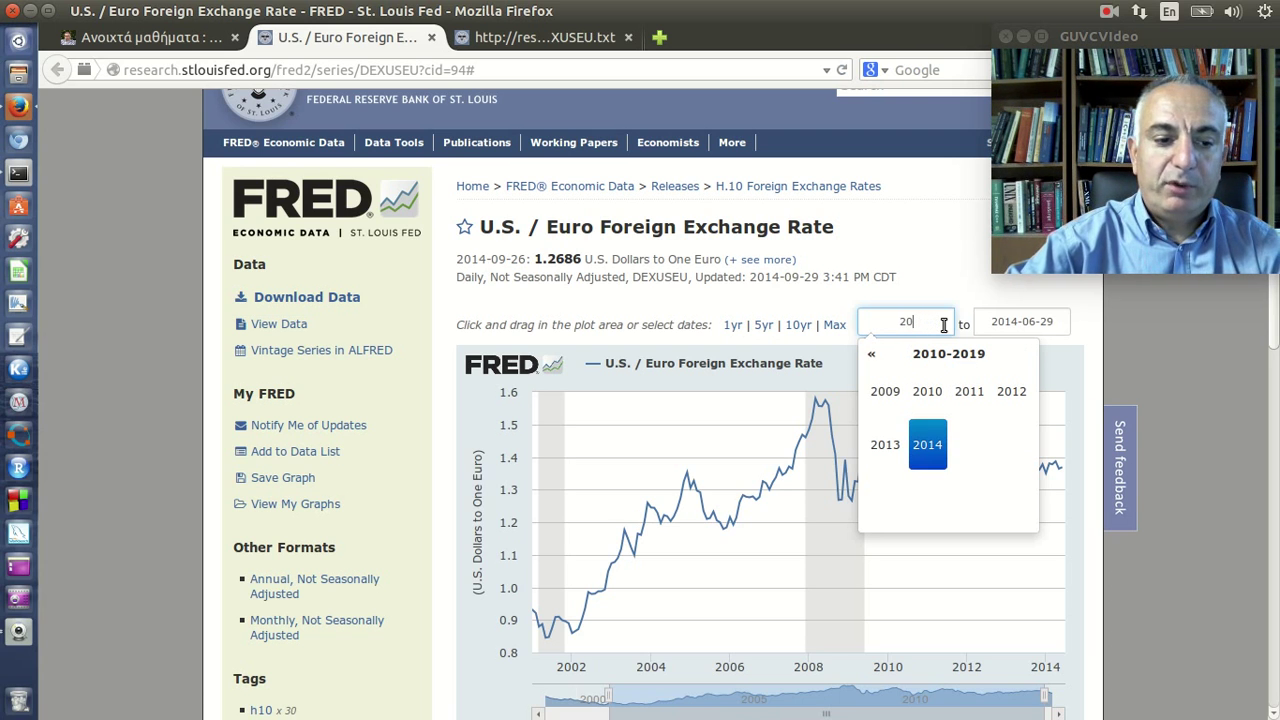
type("13-")
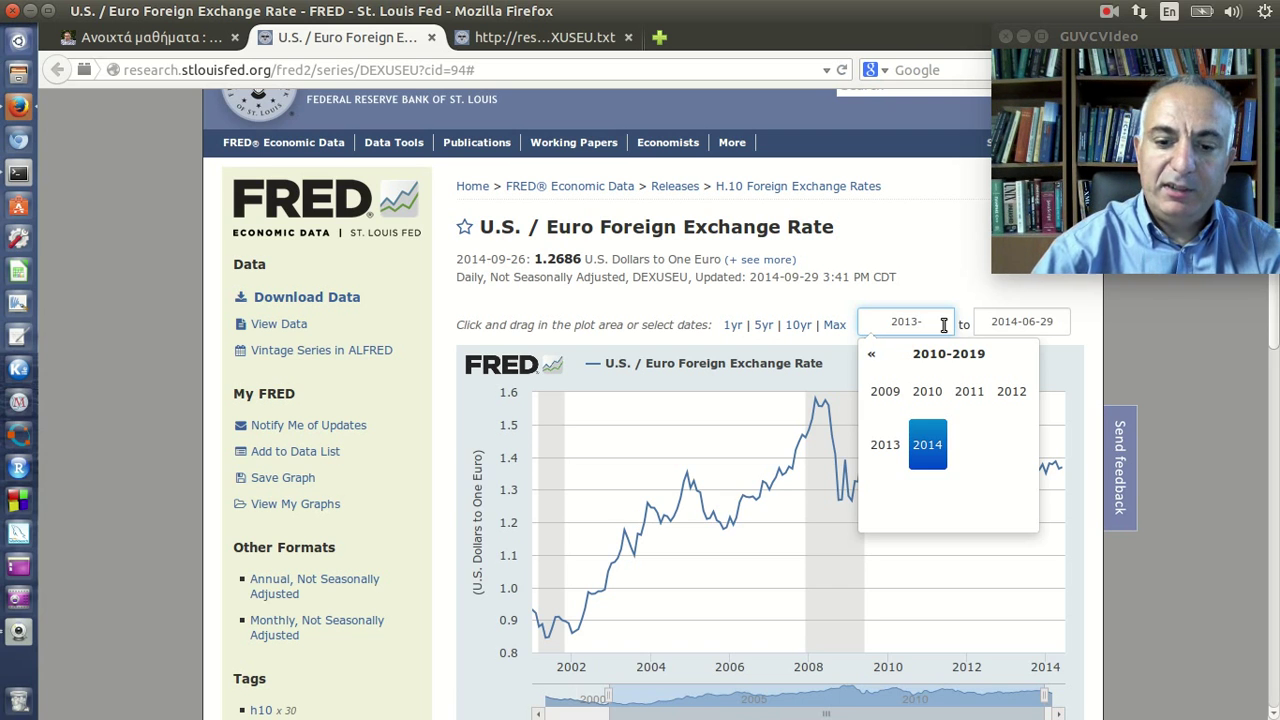
type("01-")
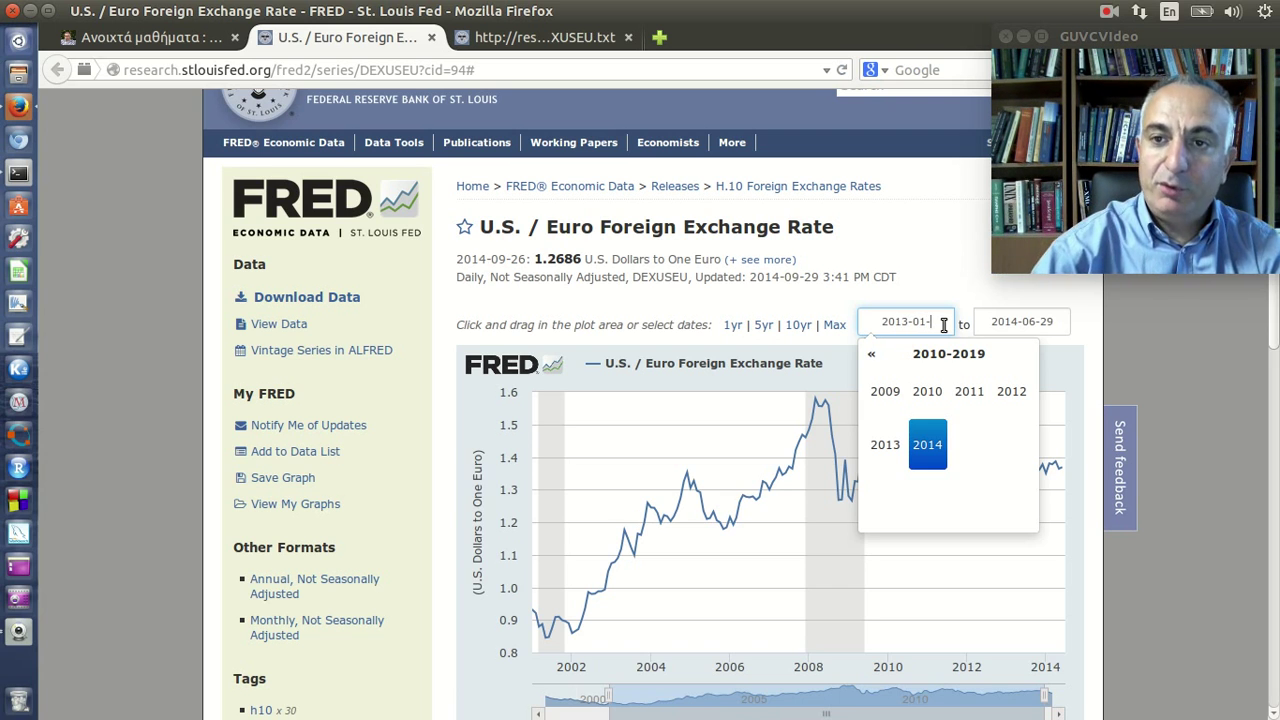
type("01")
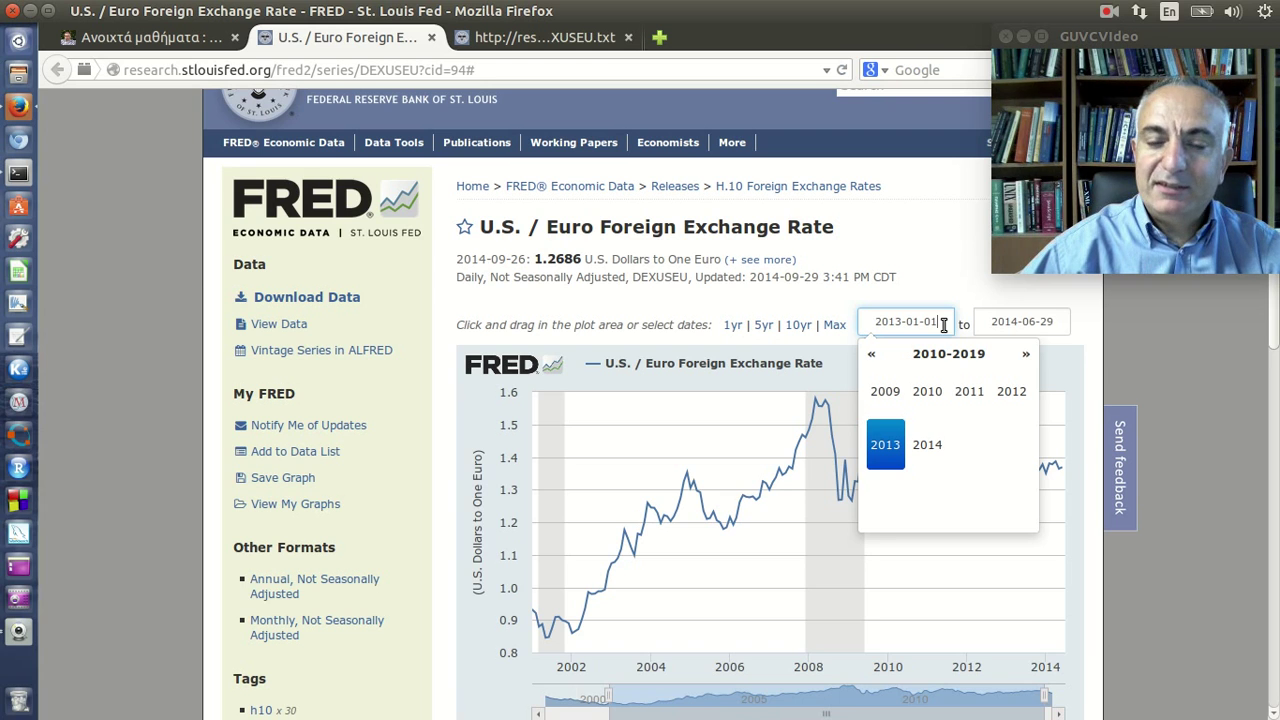
left_click(1176, 362)
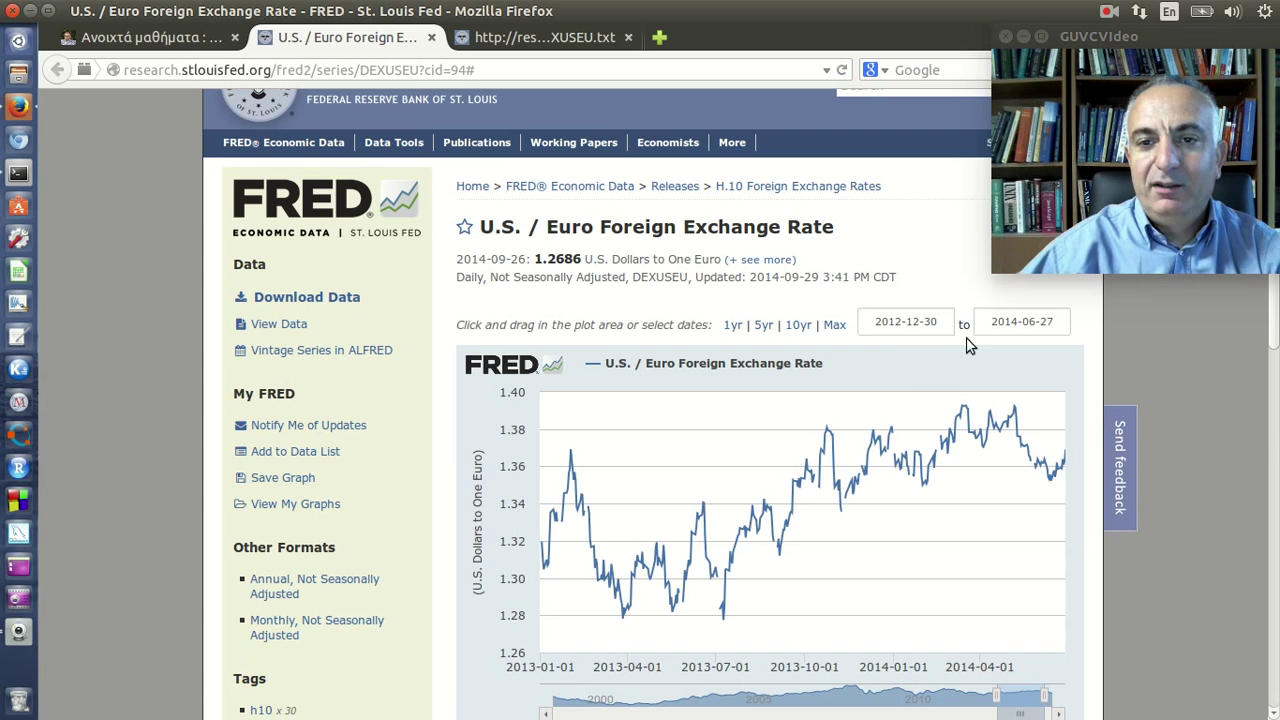
Step: Set the chart's end date to 2013-12-31
left_click_drag(1046, 323, 985, 322)
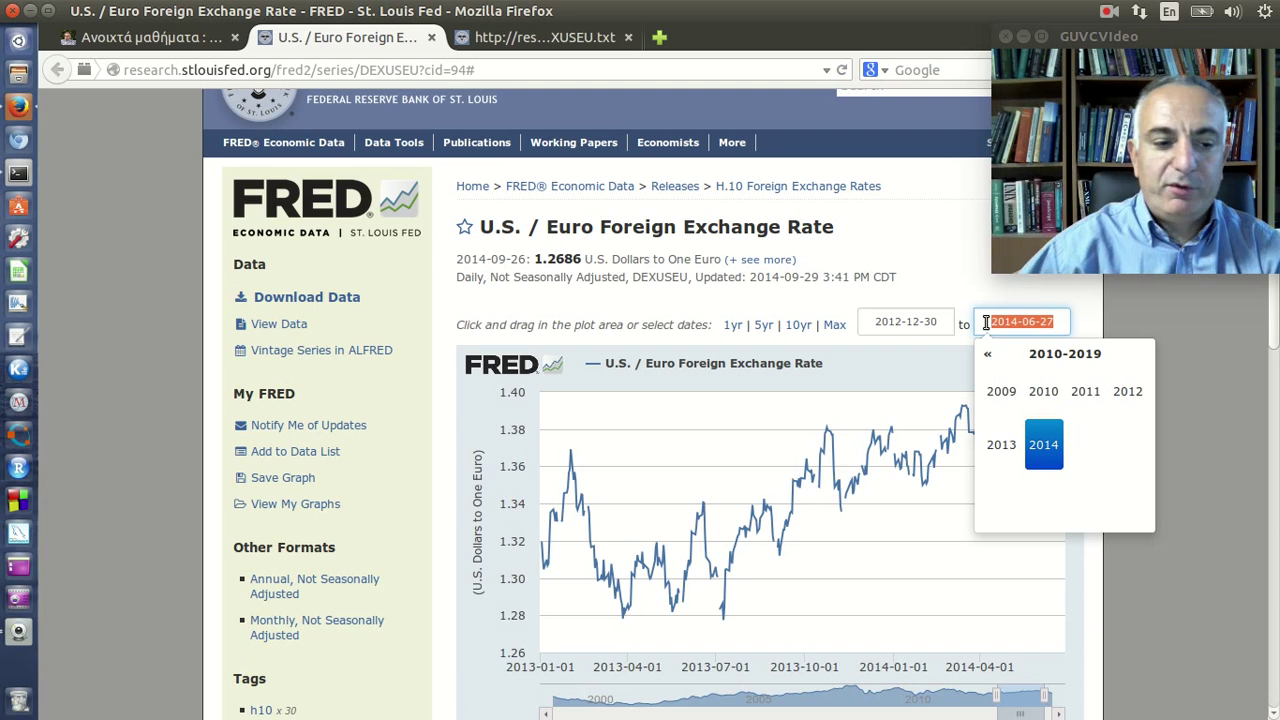
type("2013")
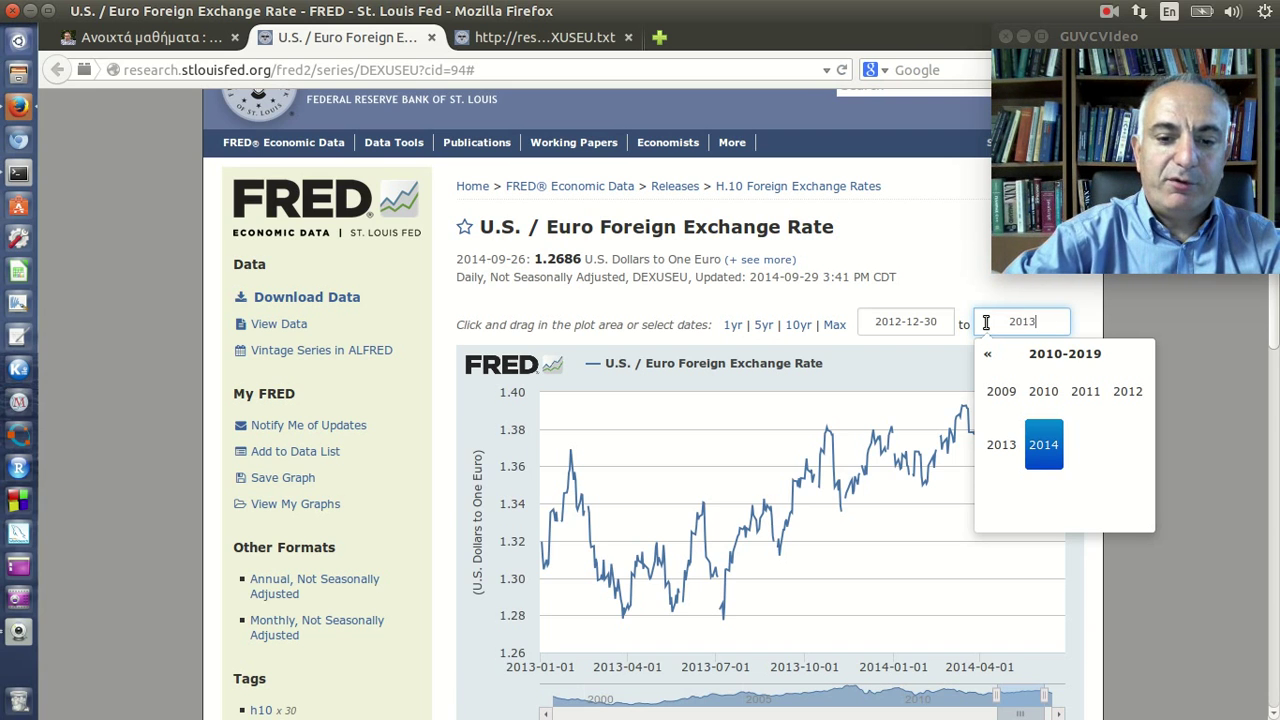
type("-")
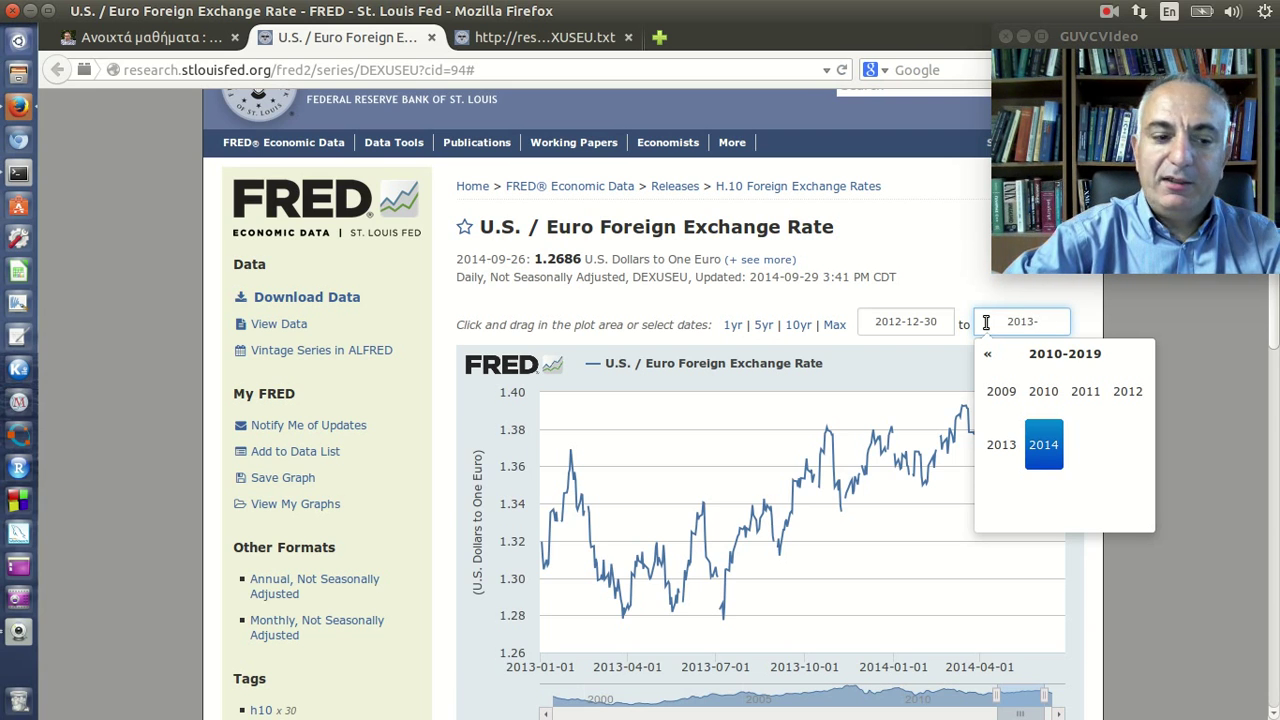
type("12-")
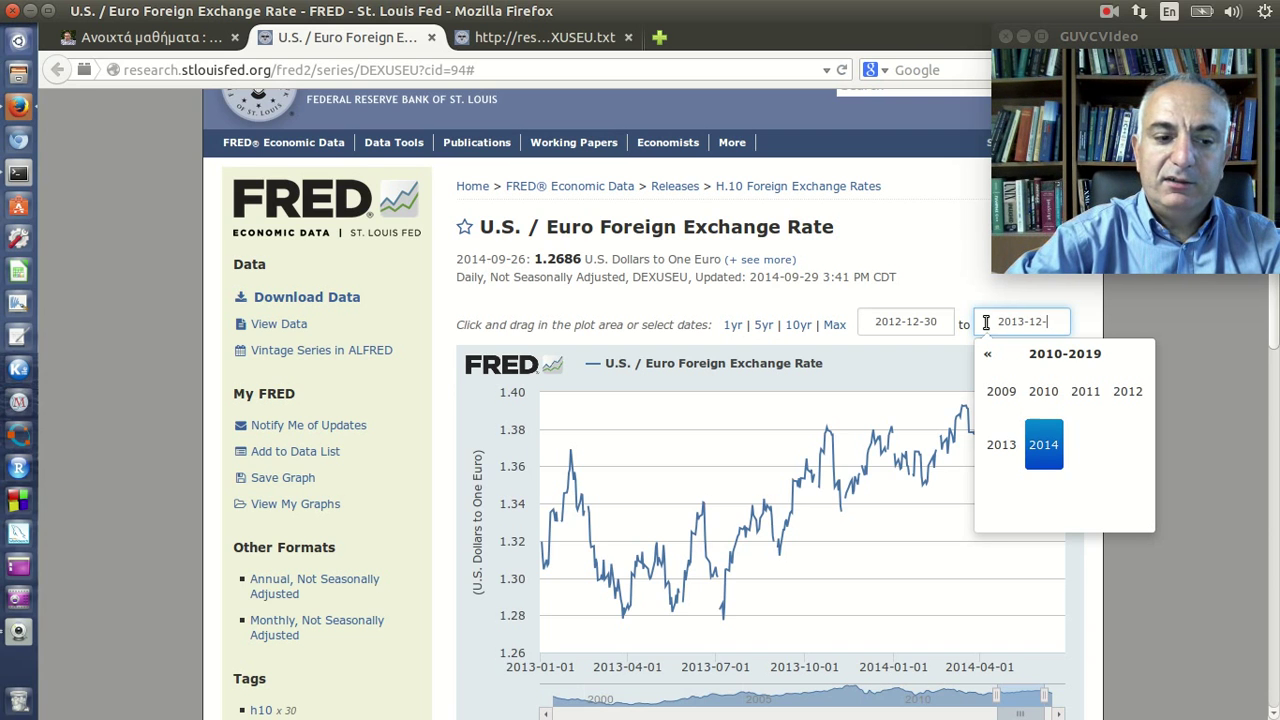
type("31")
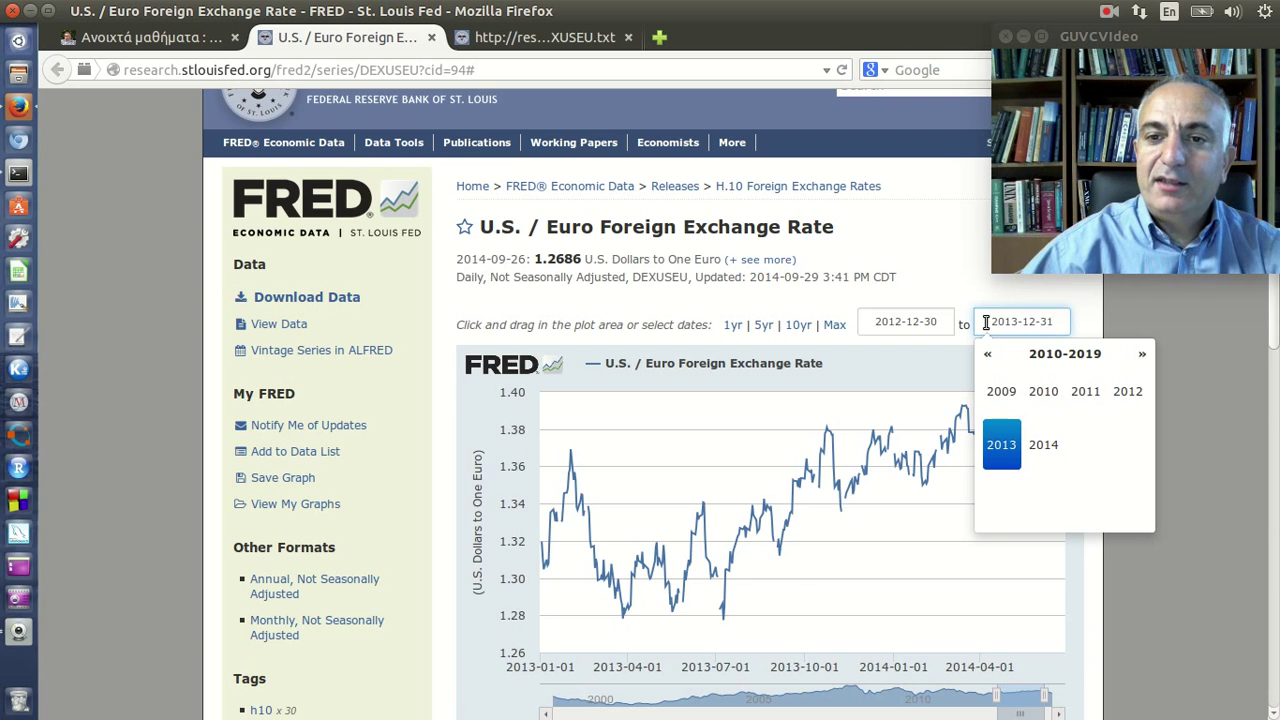
left_click(1200, 320)
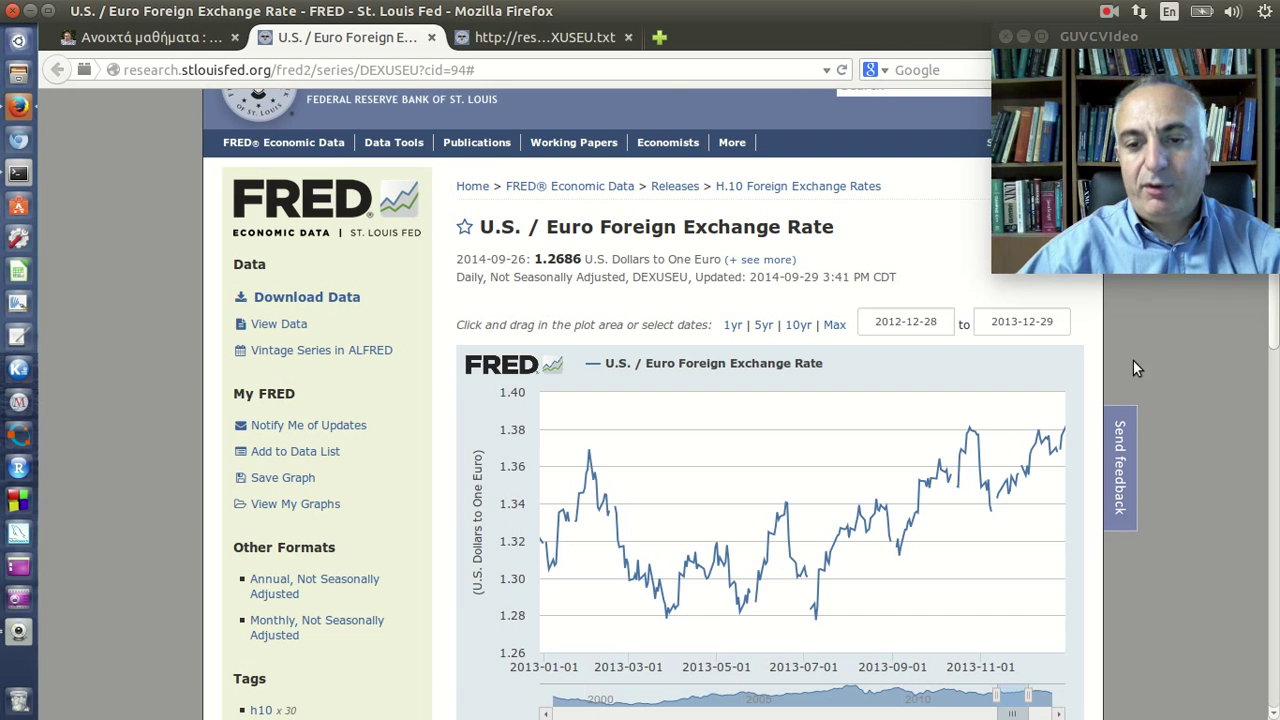
Step: Download the 2013 chart data as XLS and open it with LibreOffice Calc
scroll(1145, 370, "down", 4)
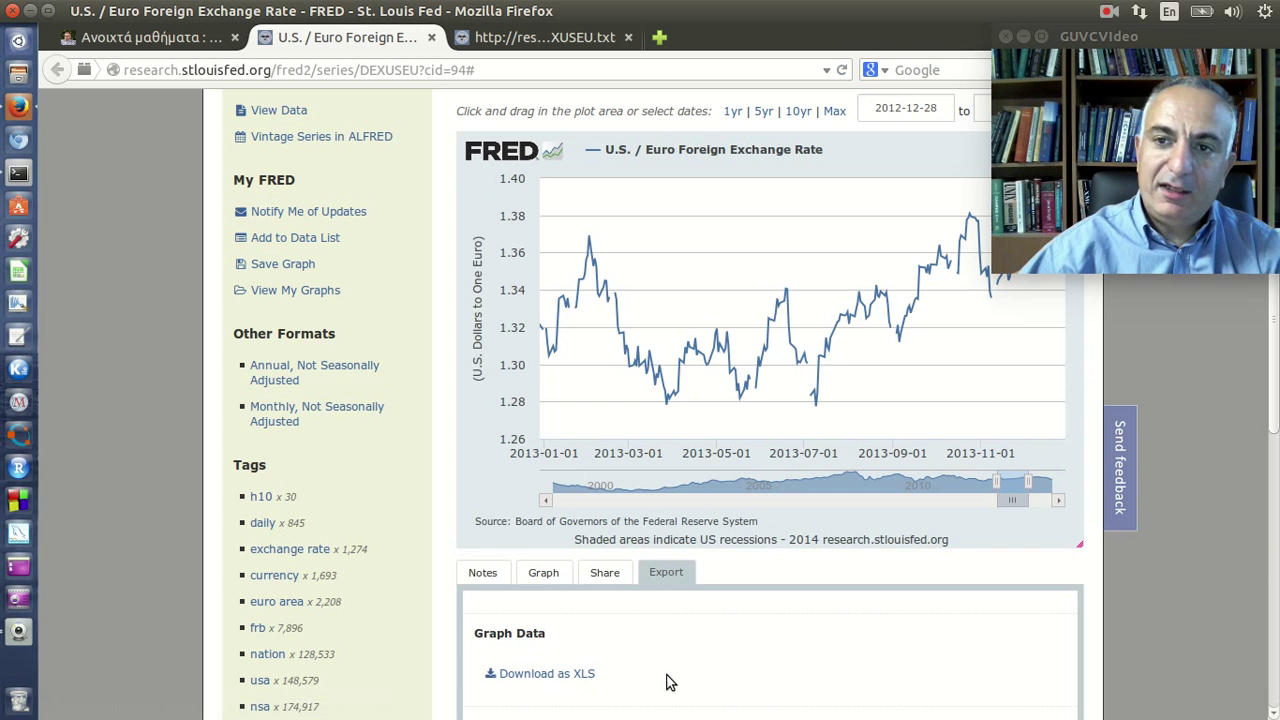
scroll(713, 636, "down", 2)
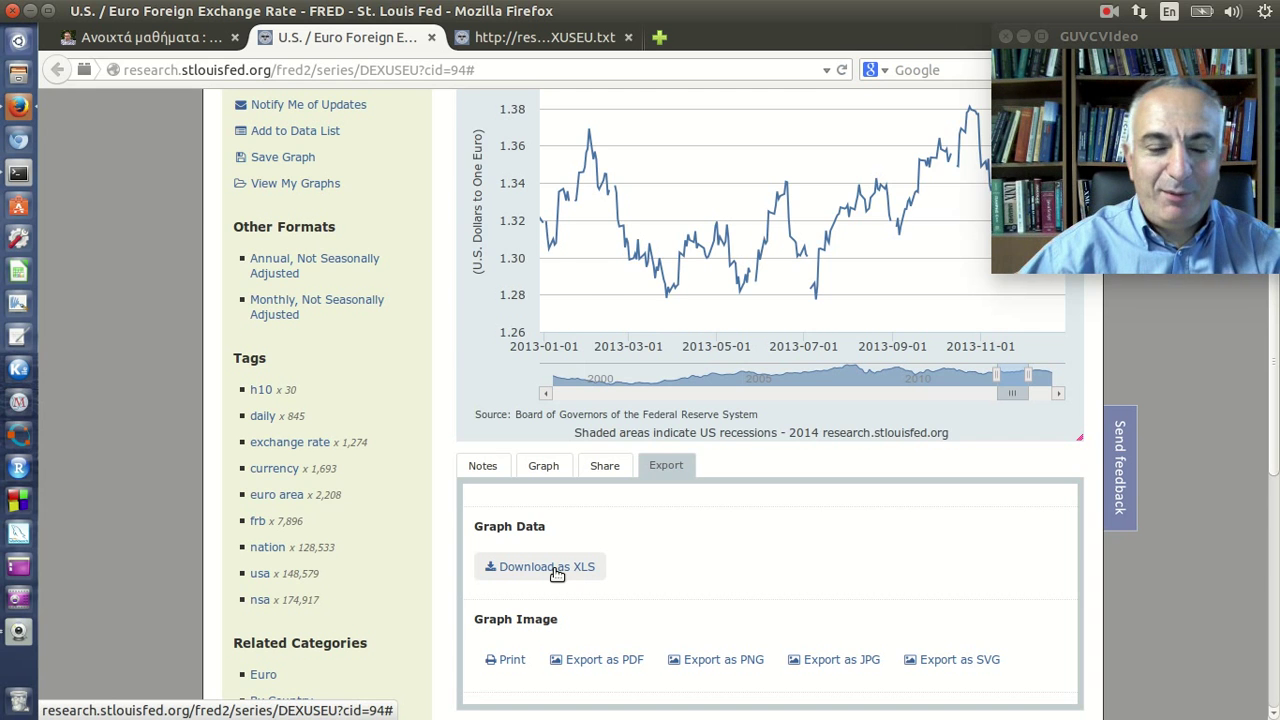
left_click(557, 568)
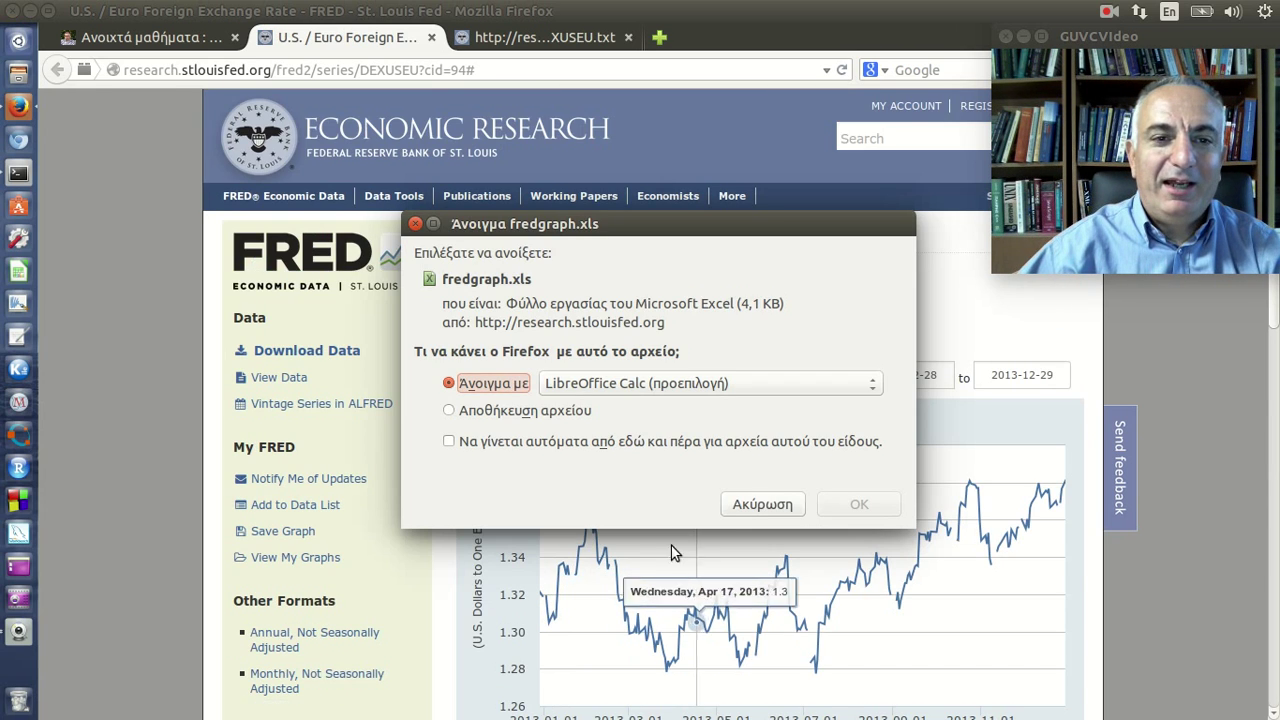
left_click(848, 504)
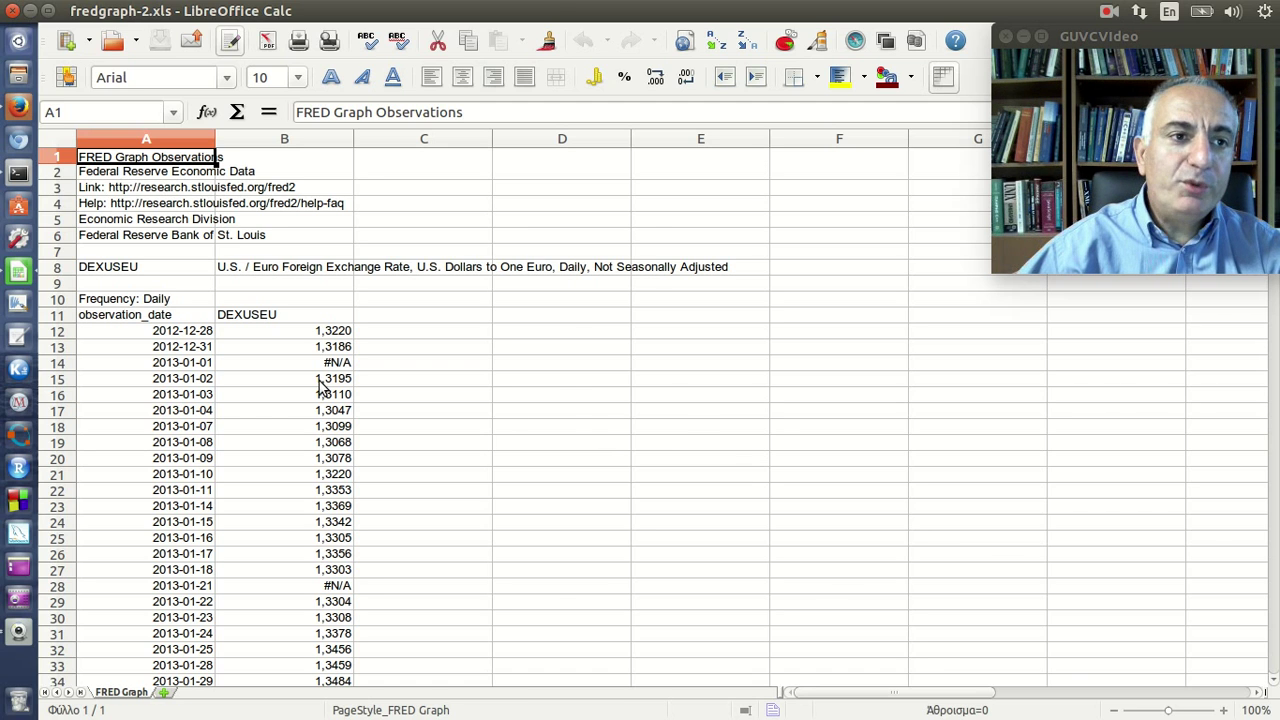
Step: Check the browser tabs, then bring fredgraph-2.xls to the front in Calc
left_click(18, 106)
left_click(477, 42)
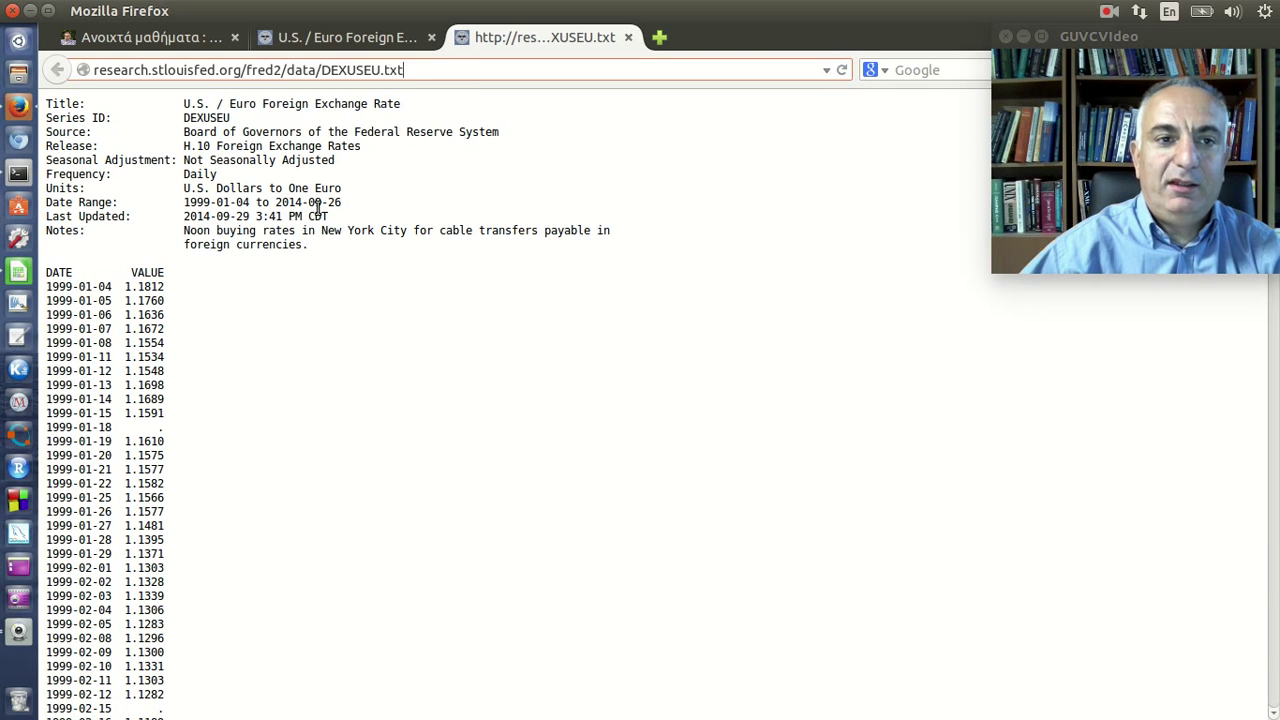
left_click(355, 33)
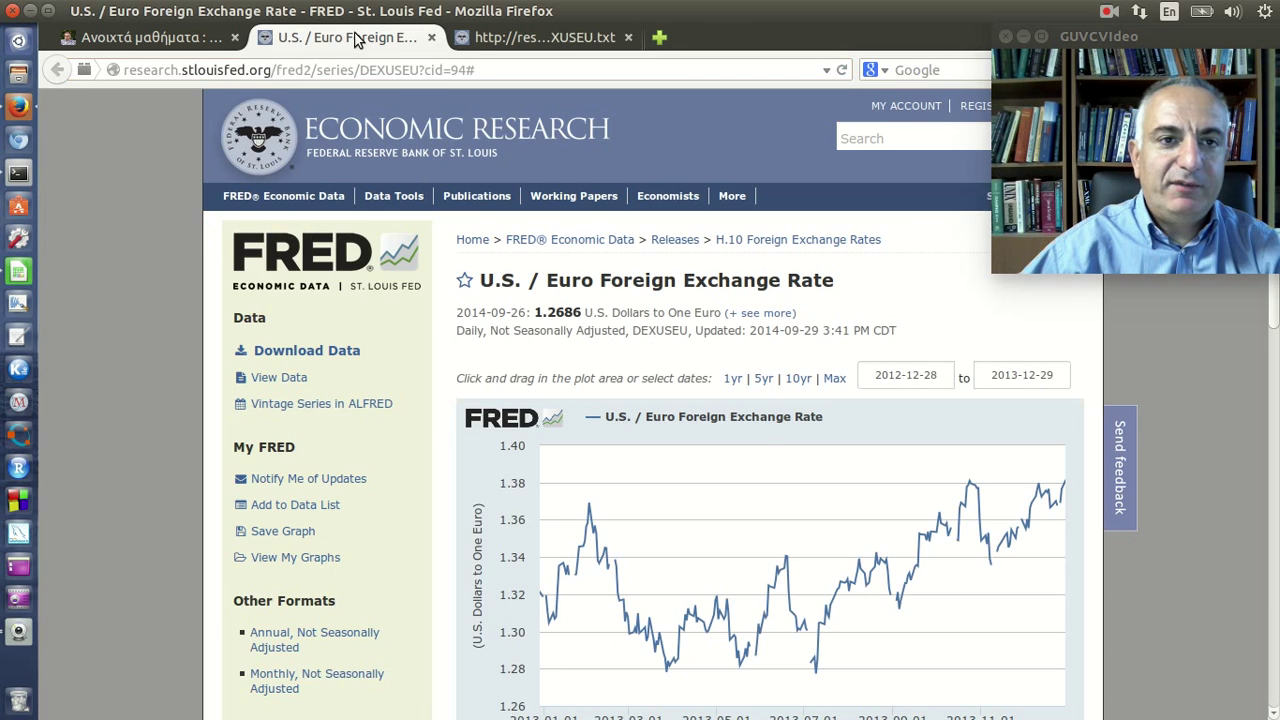
left_click(20, 274)
Step: Delete the ten FRED header rows so the data starts in row 1
left_click(57, 300)
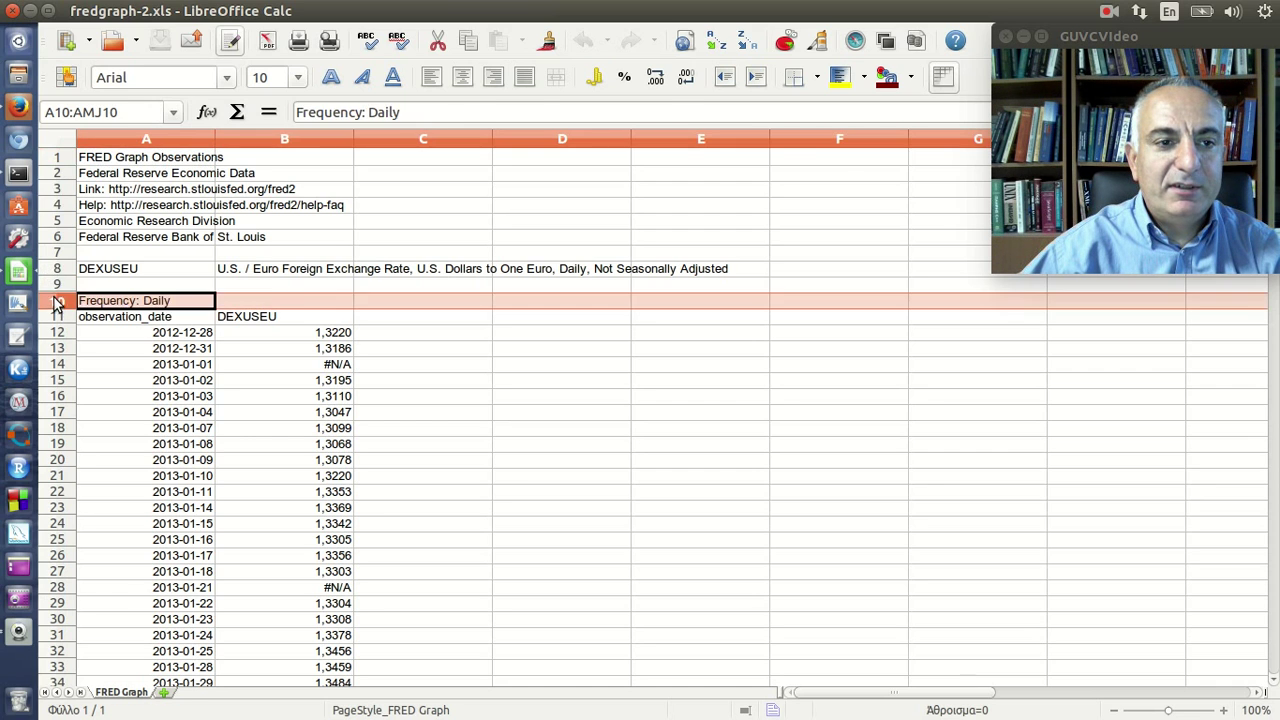
left_click_drag(57, 300, 57, 157)
right_click(55, 206)
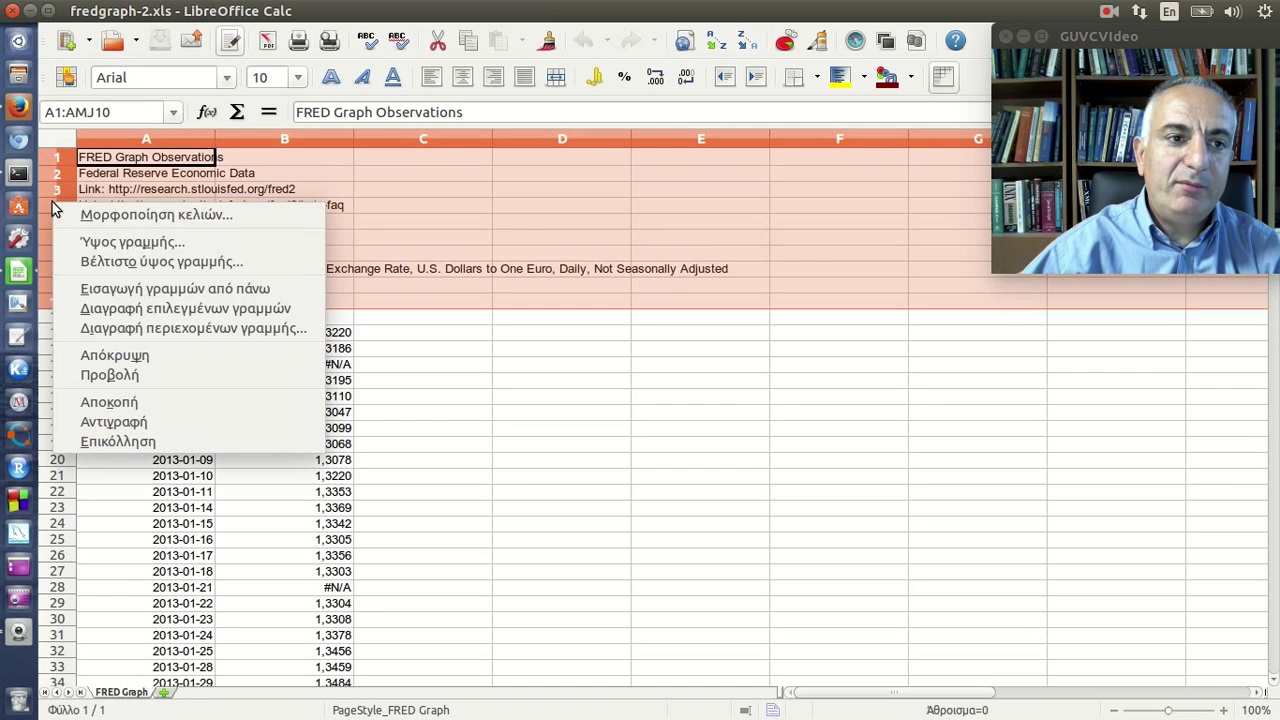
left_click(170, 308)
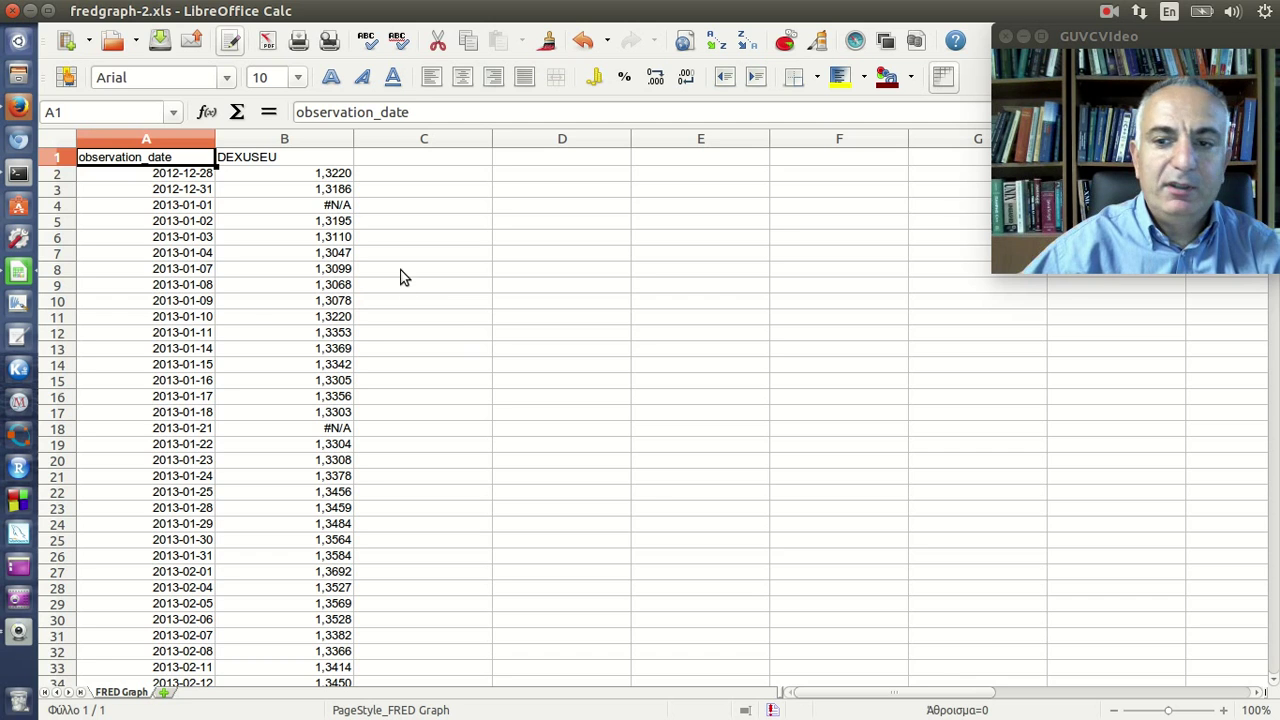
scroll(620, 432, "up", 1, "ctrl")
scroll(620, 432, "up", 1, "ctrl")
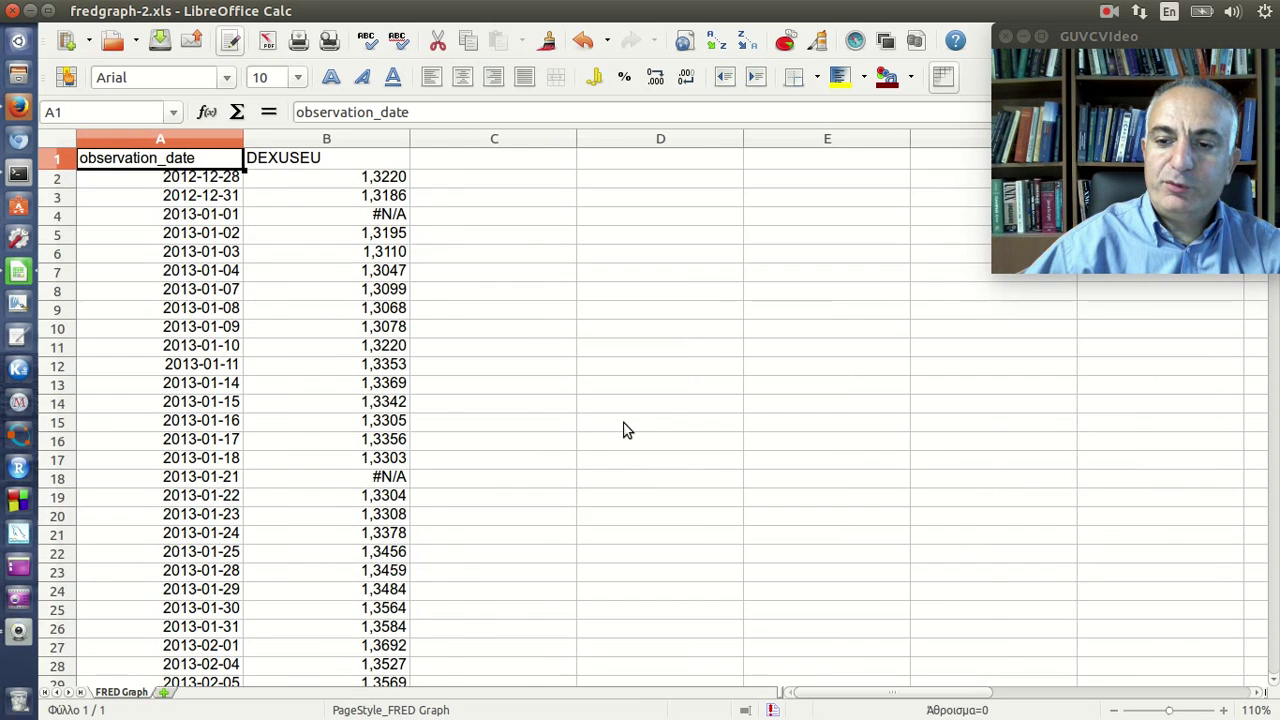
scroll(624, 428, "up", 2, "ctrl")
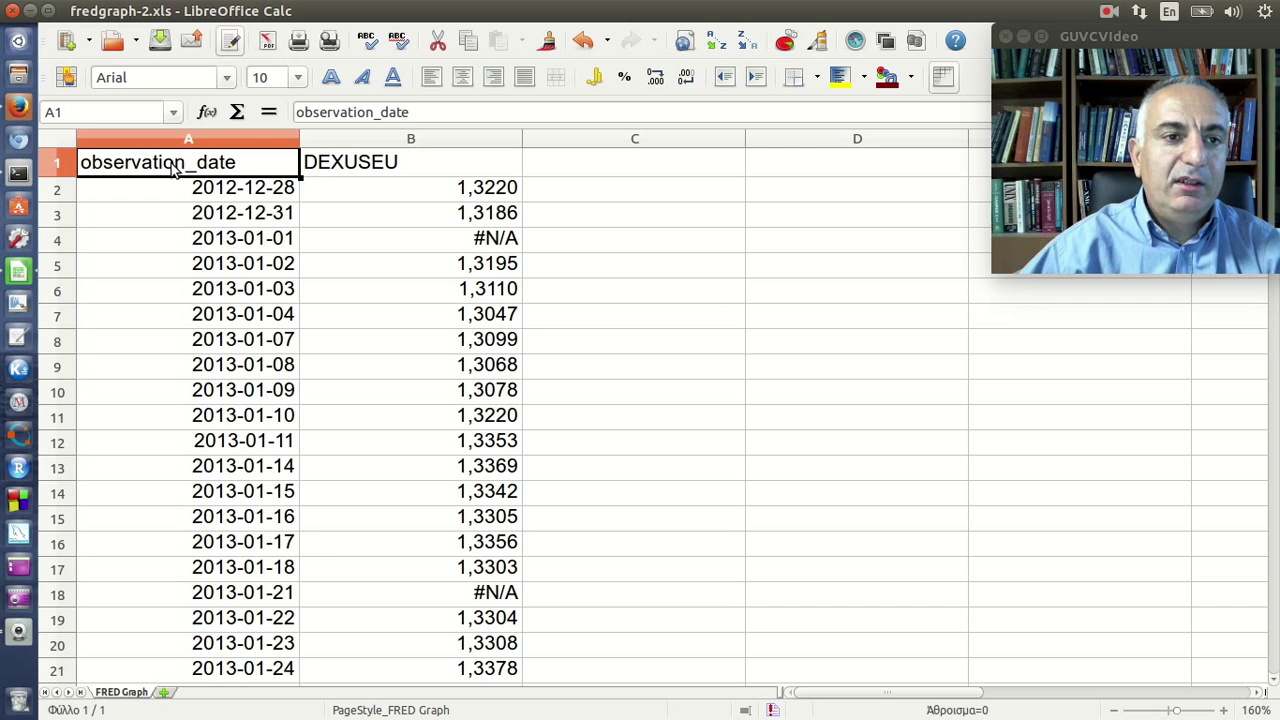
Step: Rename the column headings to Date in A1 and EUR/USD in B1
type("DA")
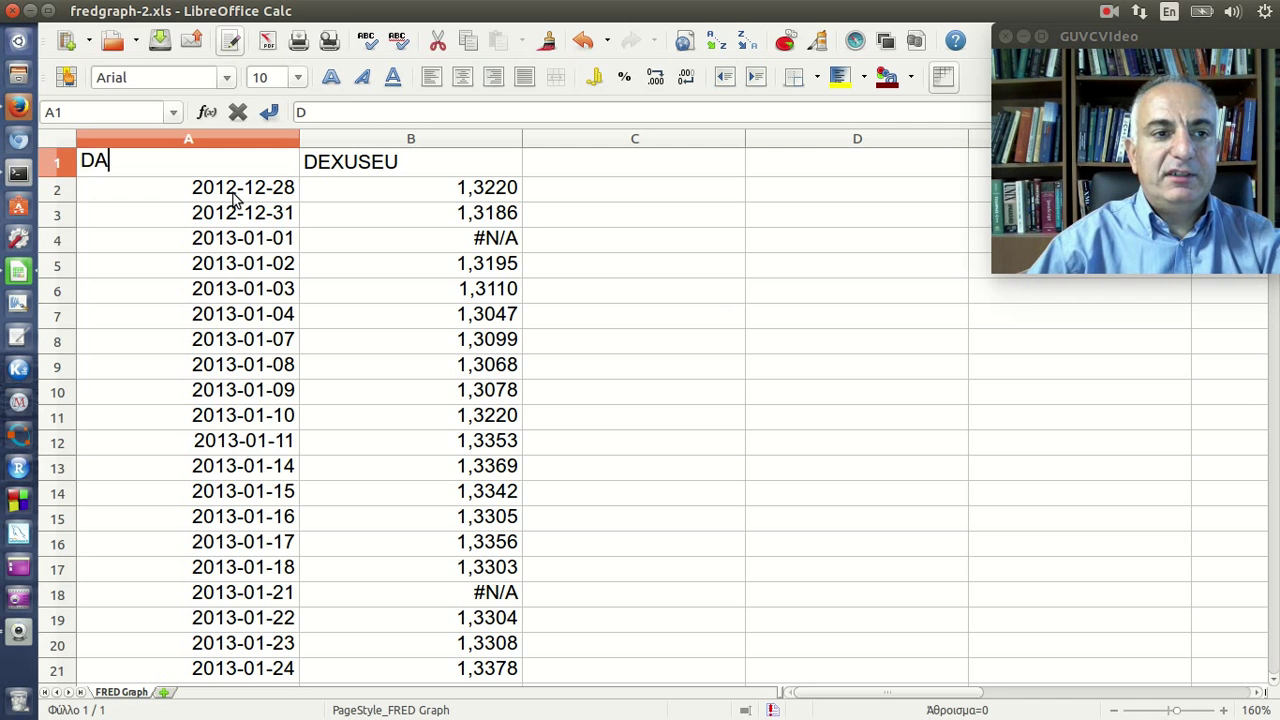
key("BackSpace")
type("at")
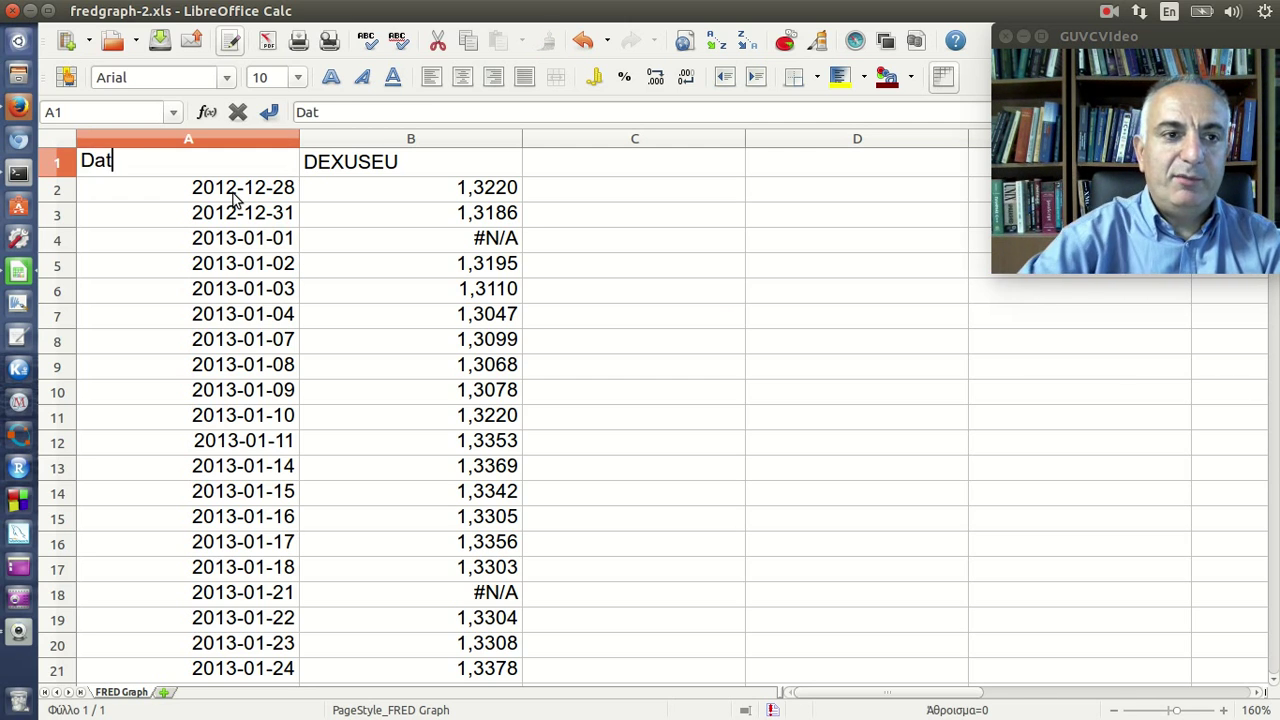
type("e")
key("Tab")
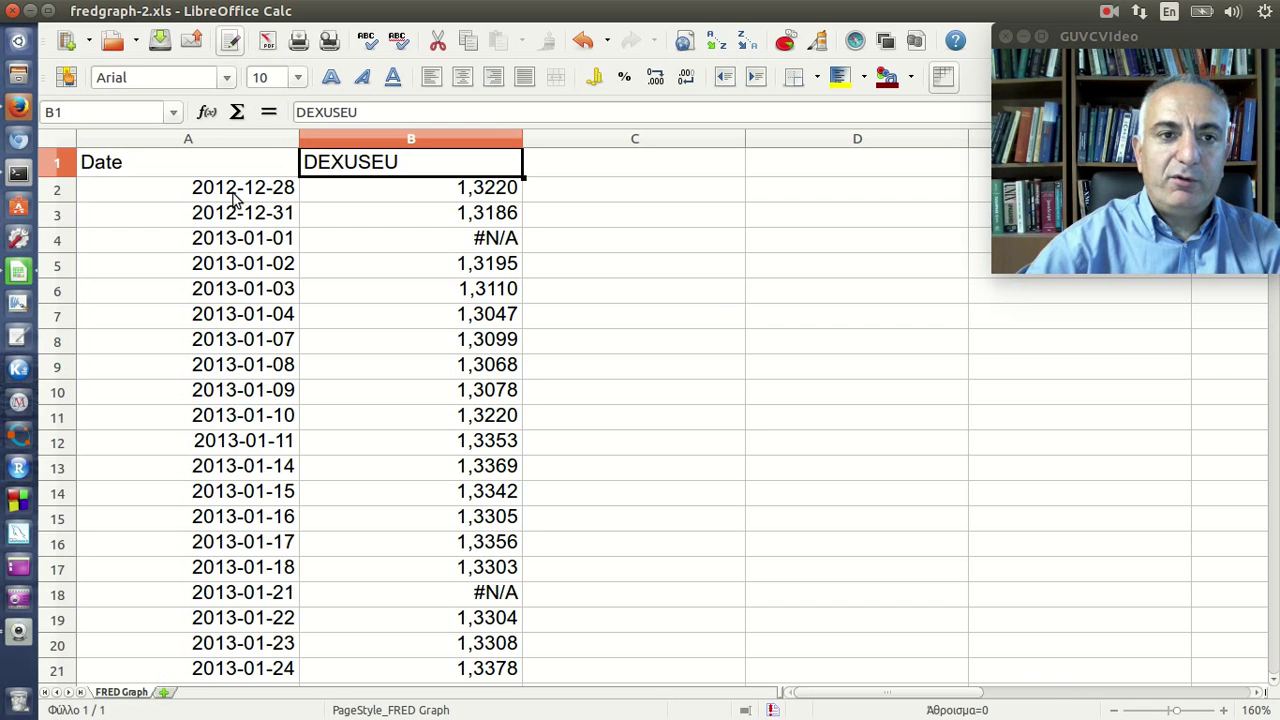
left_click(370, 112)
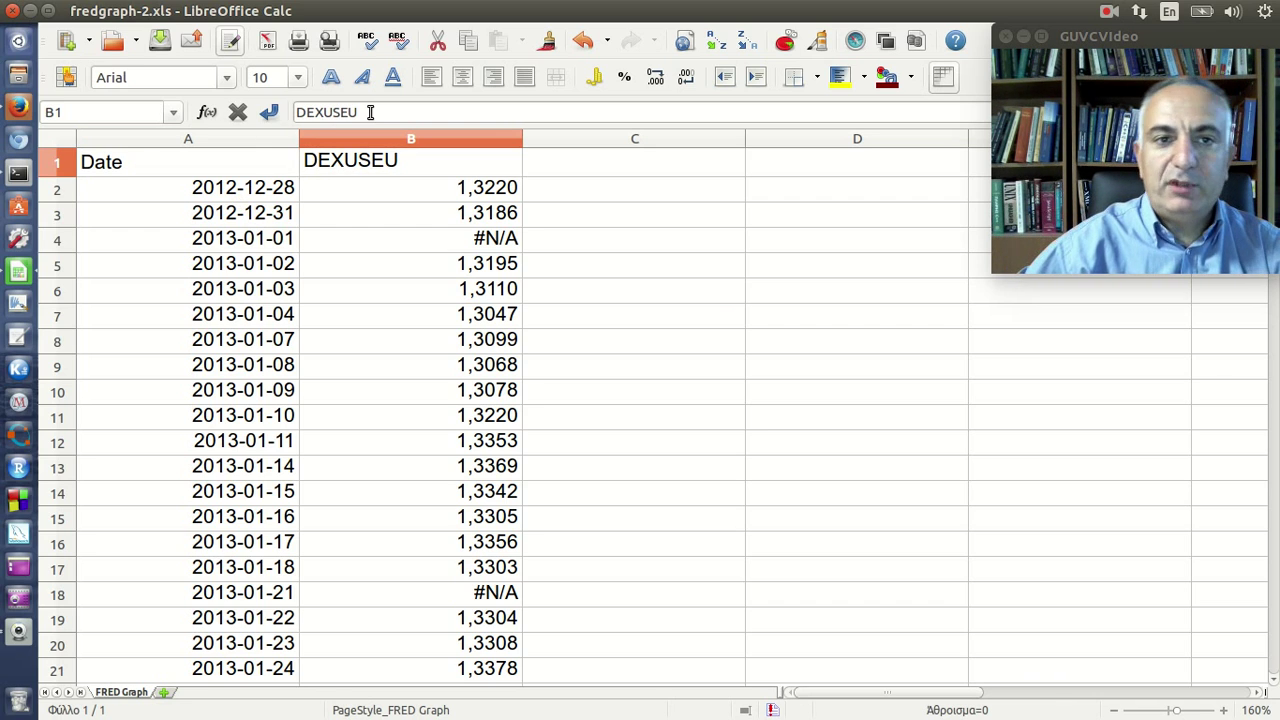
left_click(370, 112)
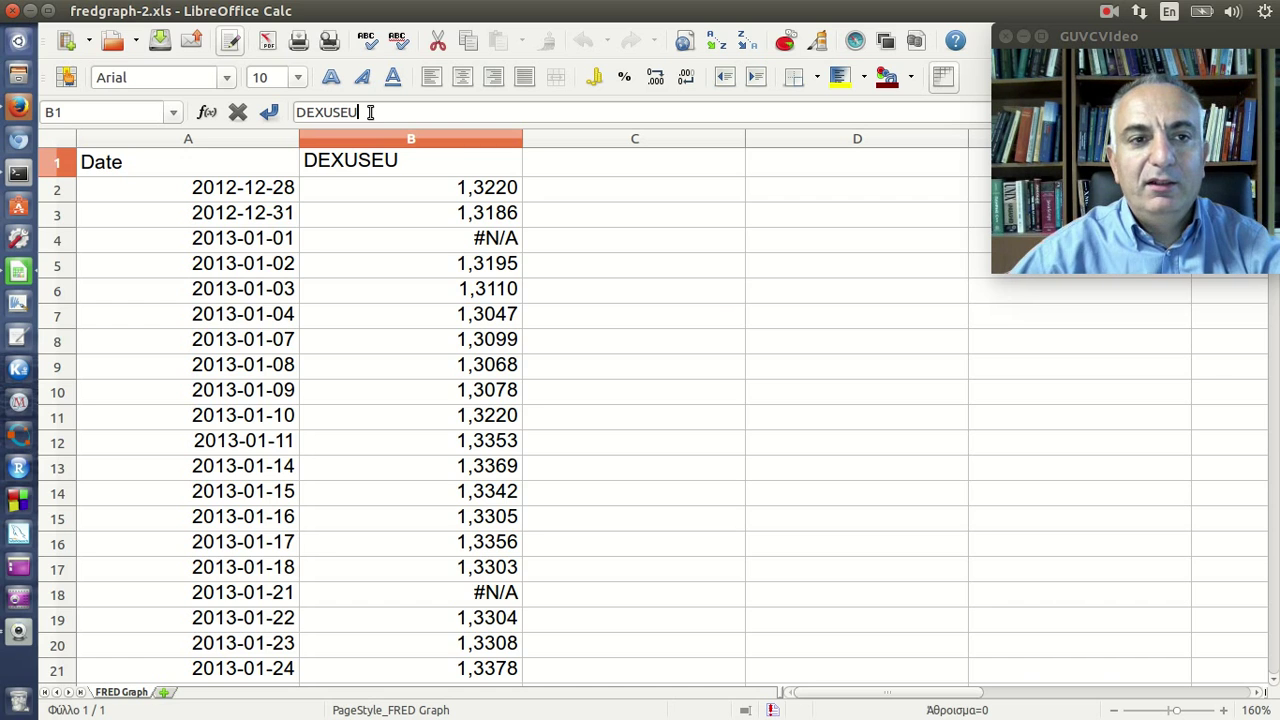
left_click(323, 113)
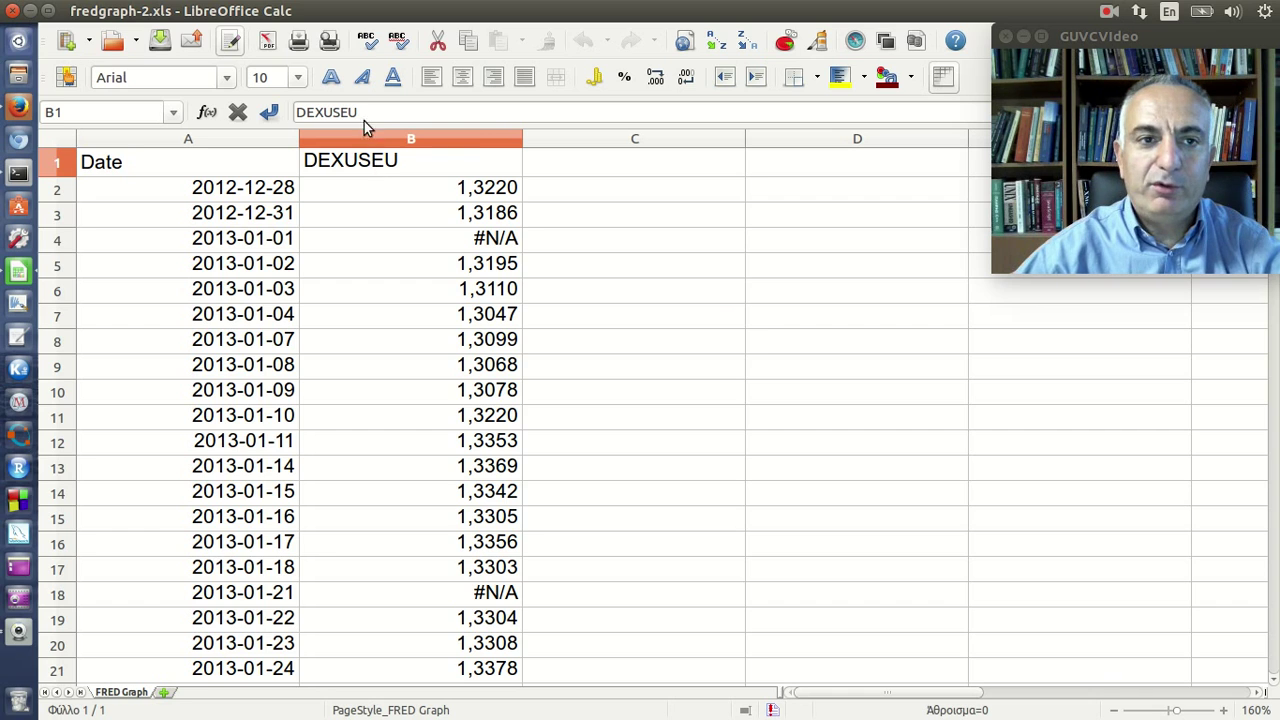
left_click_drag(358, 112, 287, 115)
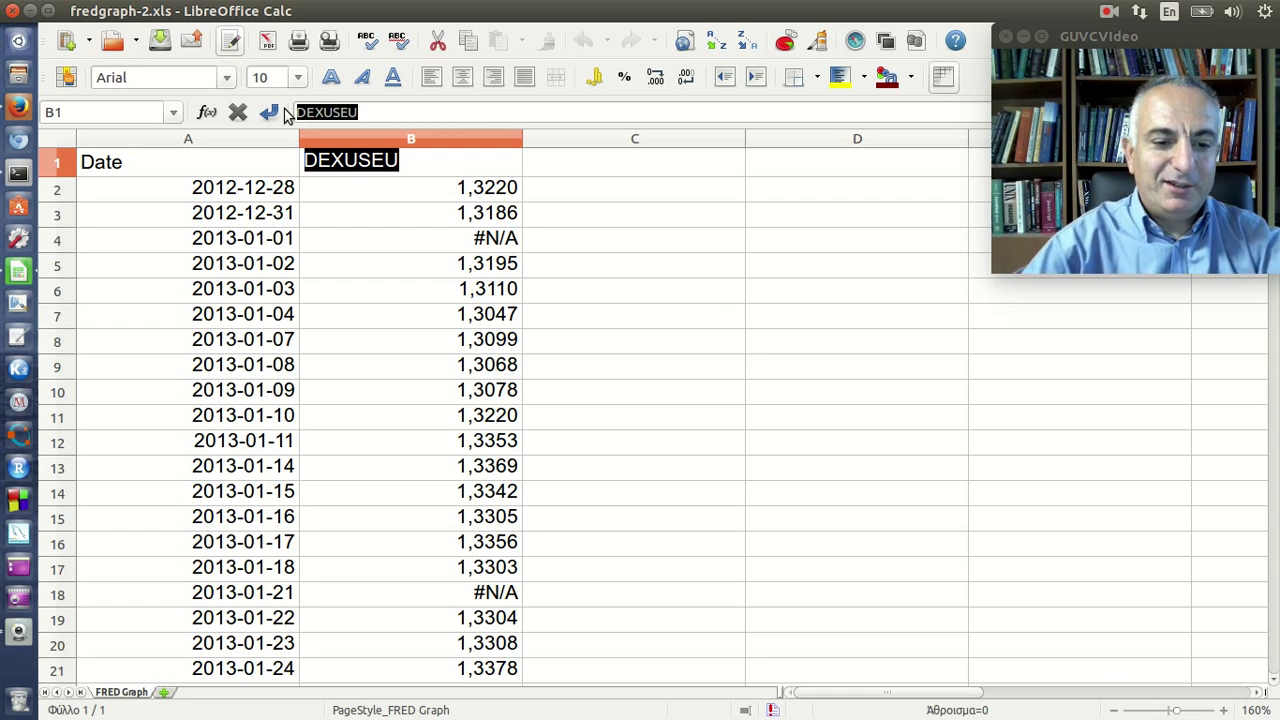
type("EUR")
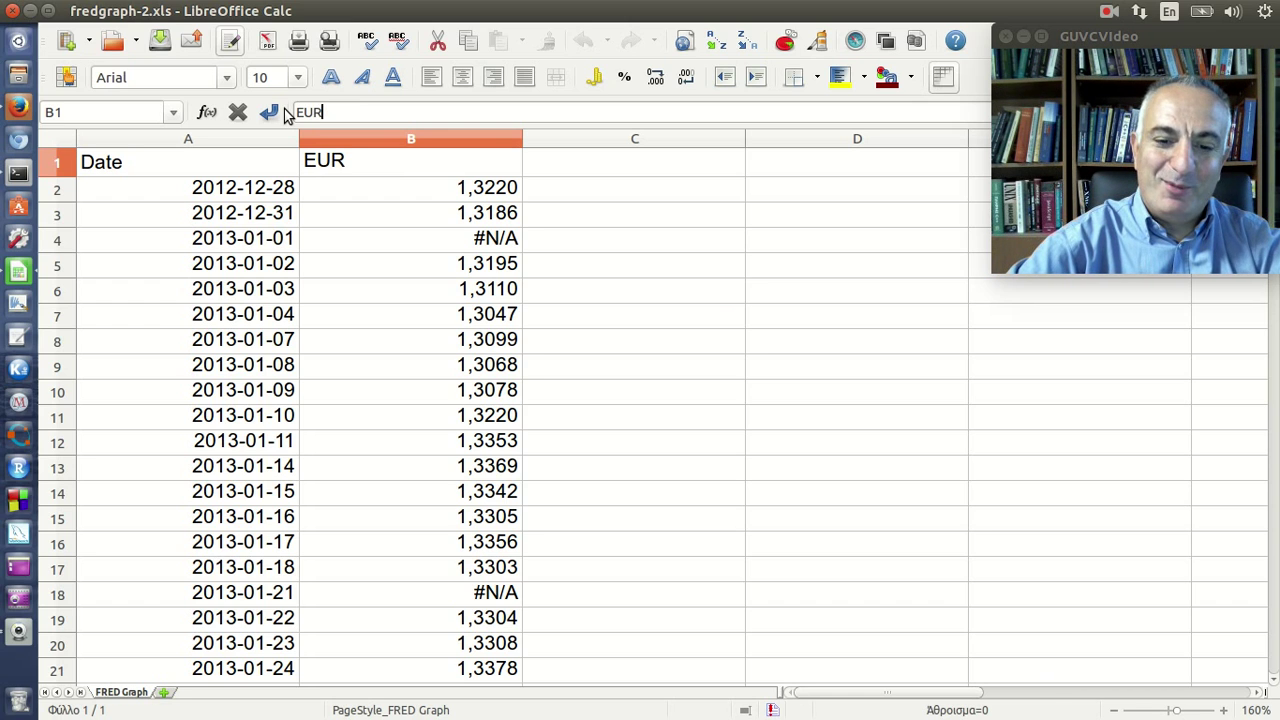
type("/U")
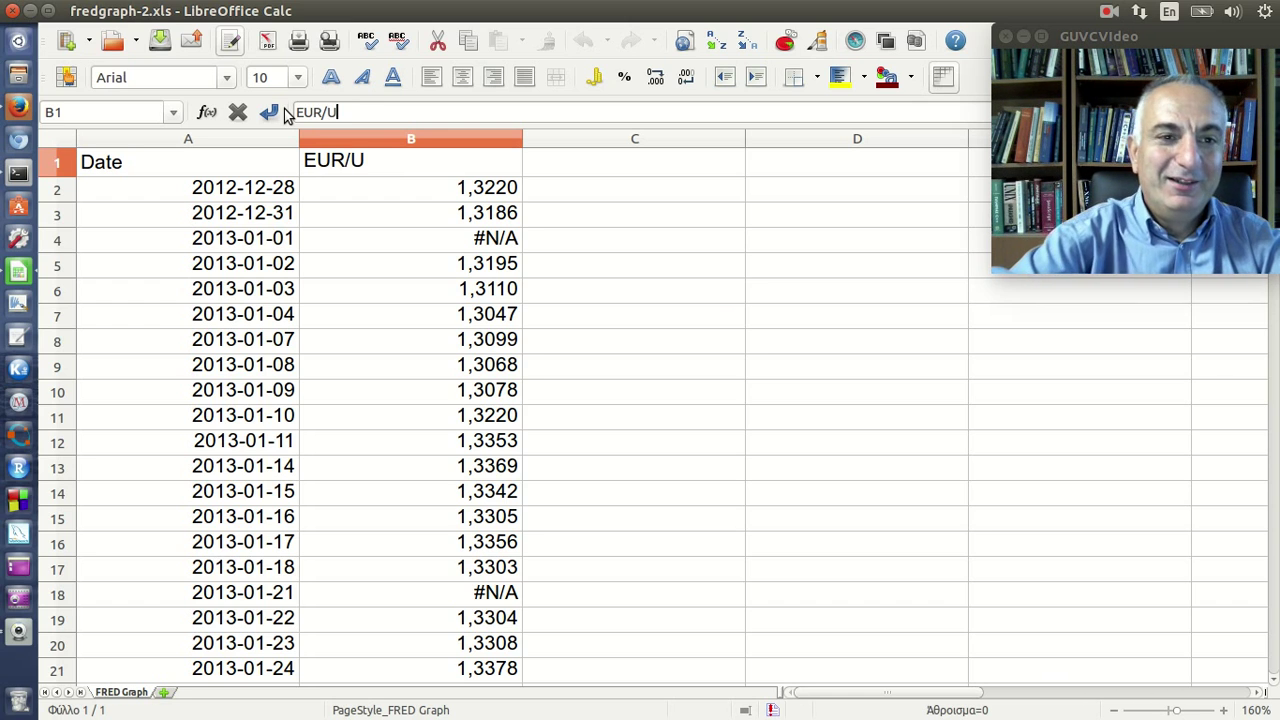
type("SD")
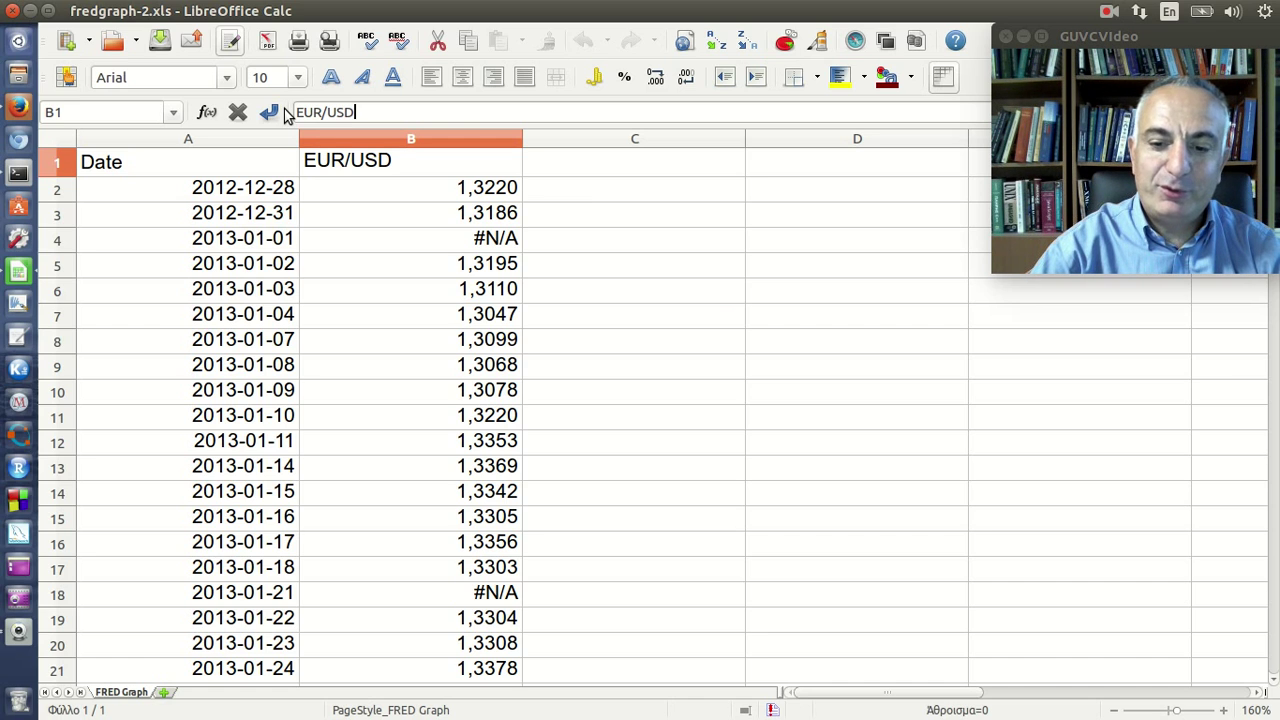
key("Return")
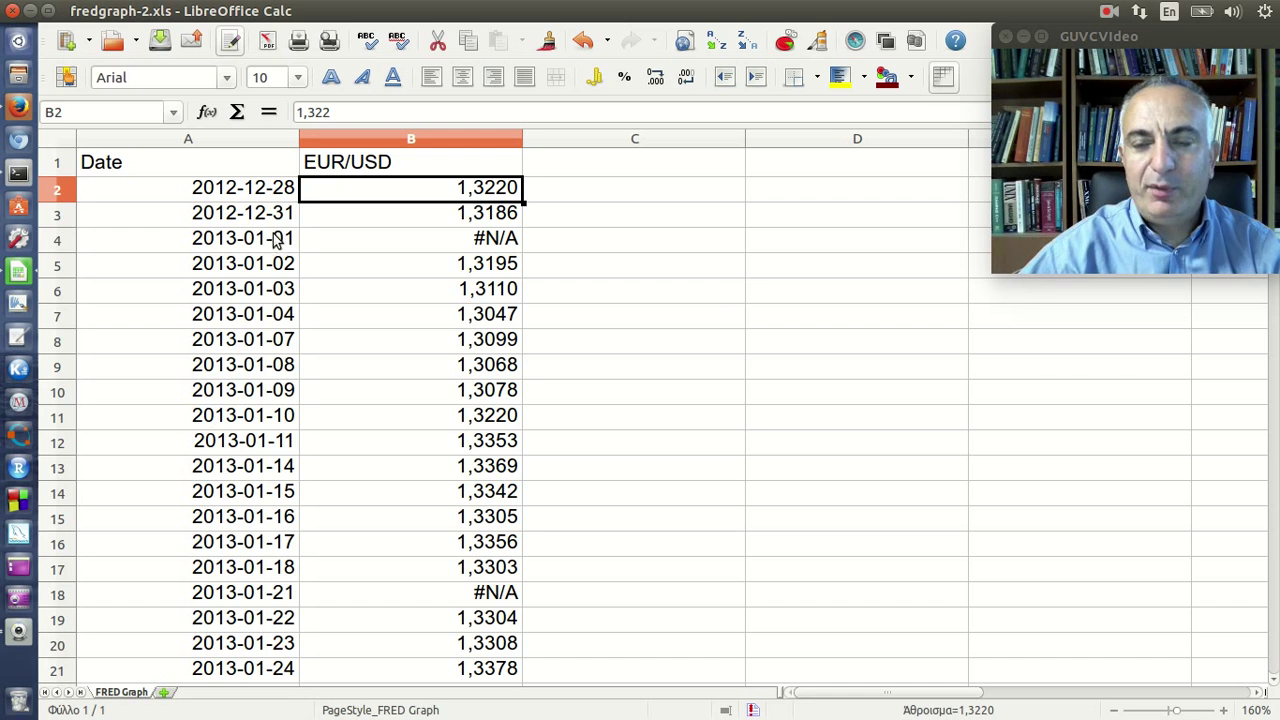
Step: Delete rows 2–3 holding the 2012 dates
left_click(57, 218, "shift")
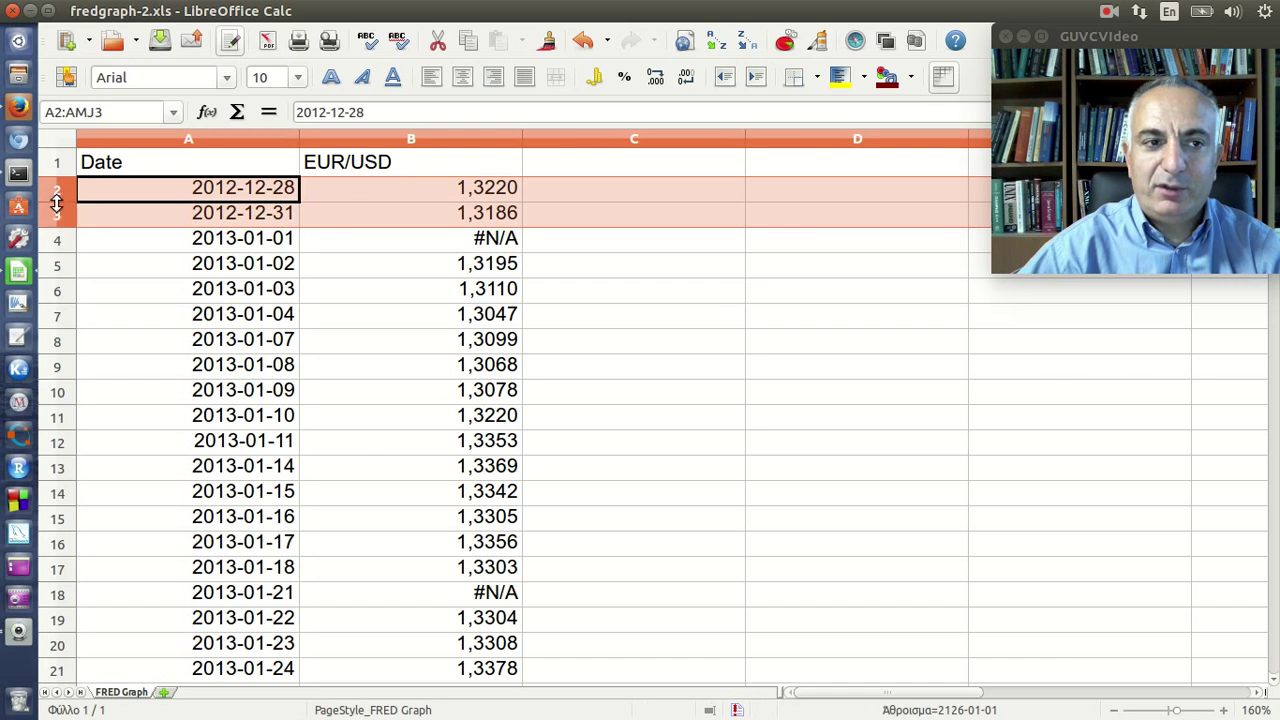
right_click(67, 217)
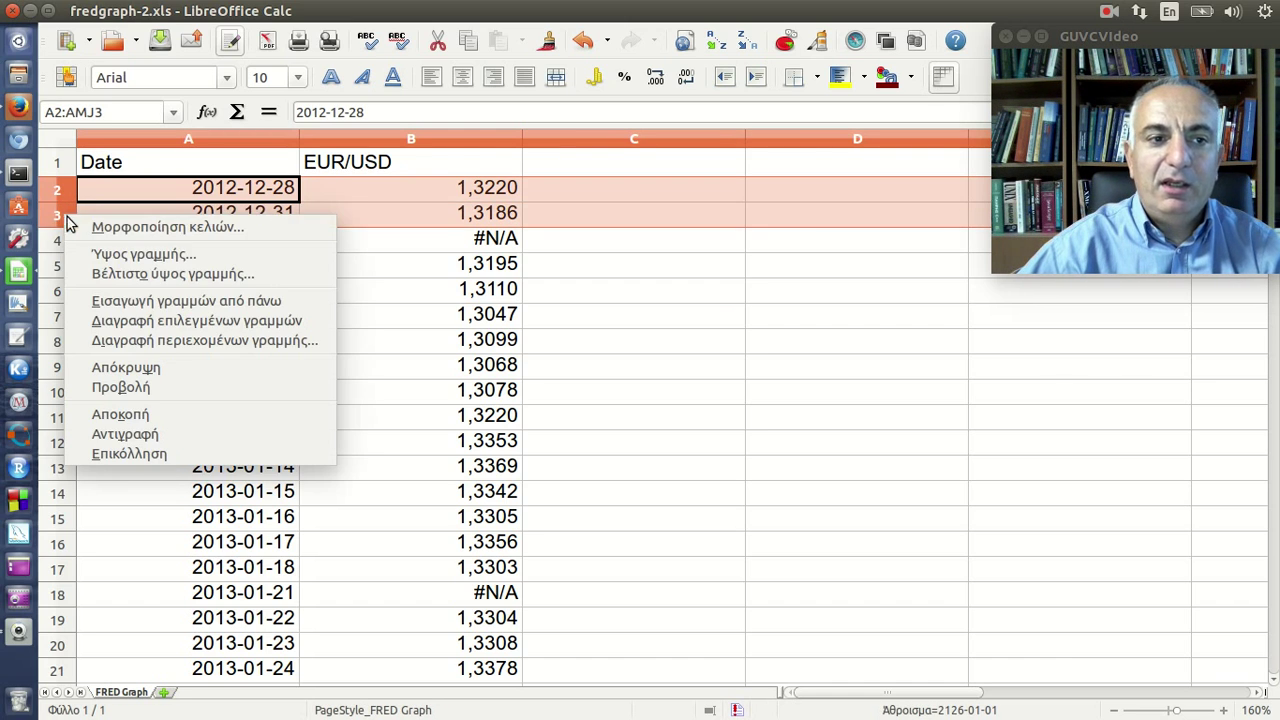
left_click(298, 320)
Step: Check the #N/A holiday gaps at 2013-01-01, 2013-01-21, 2013-02-18 and 2013-07-04
left_click(460, 192)
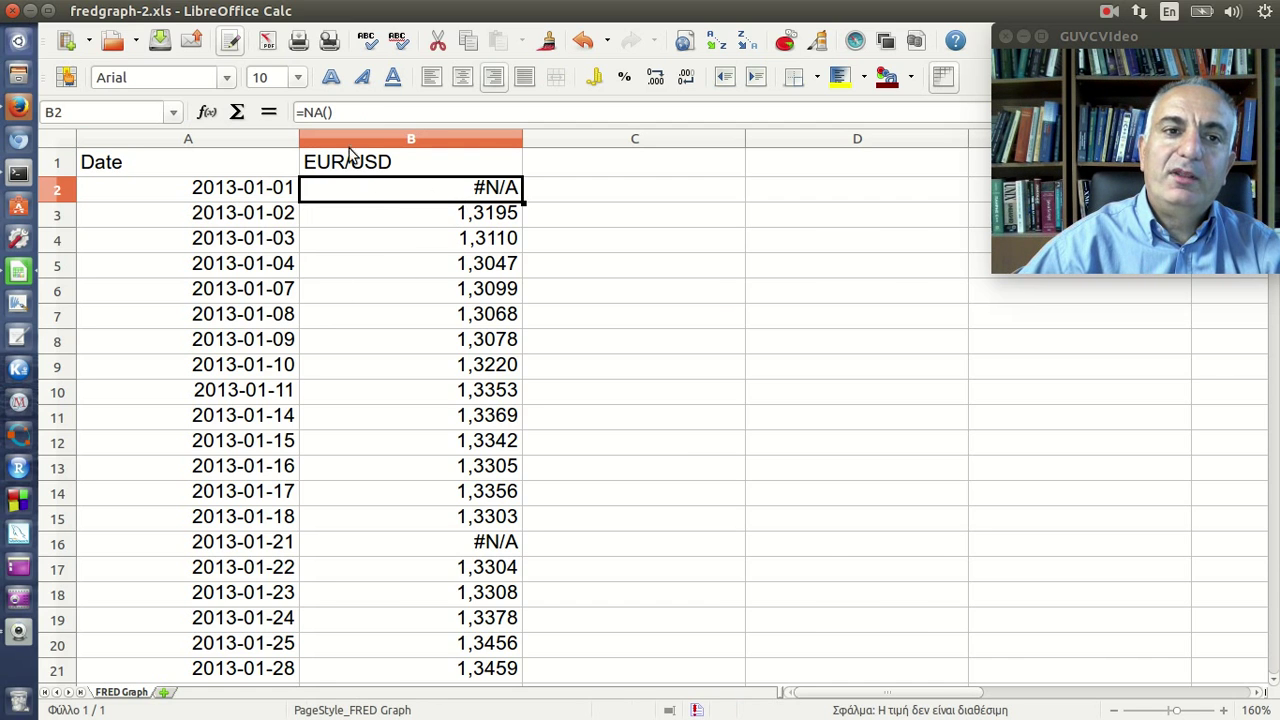
left_click(348, 113)
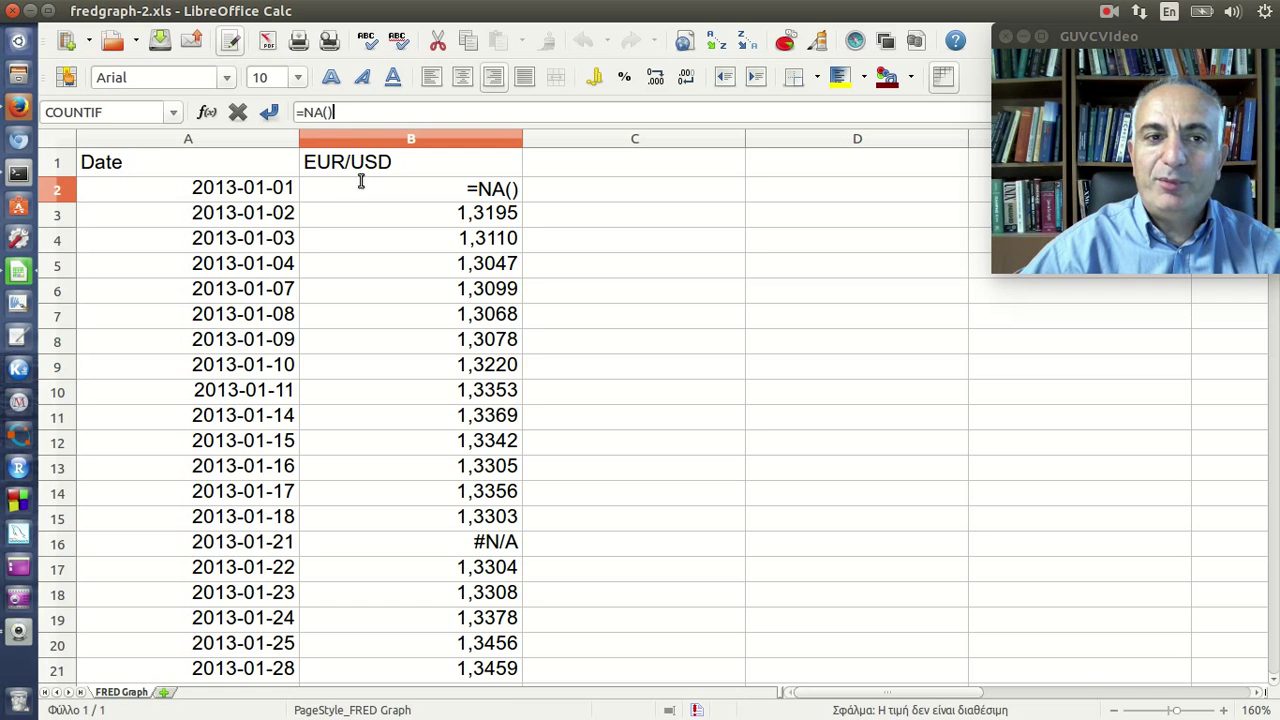
key("Return")
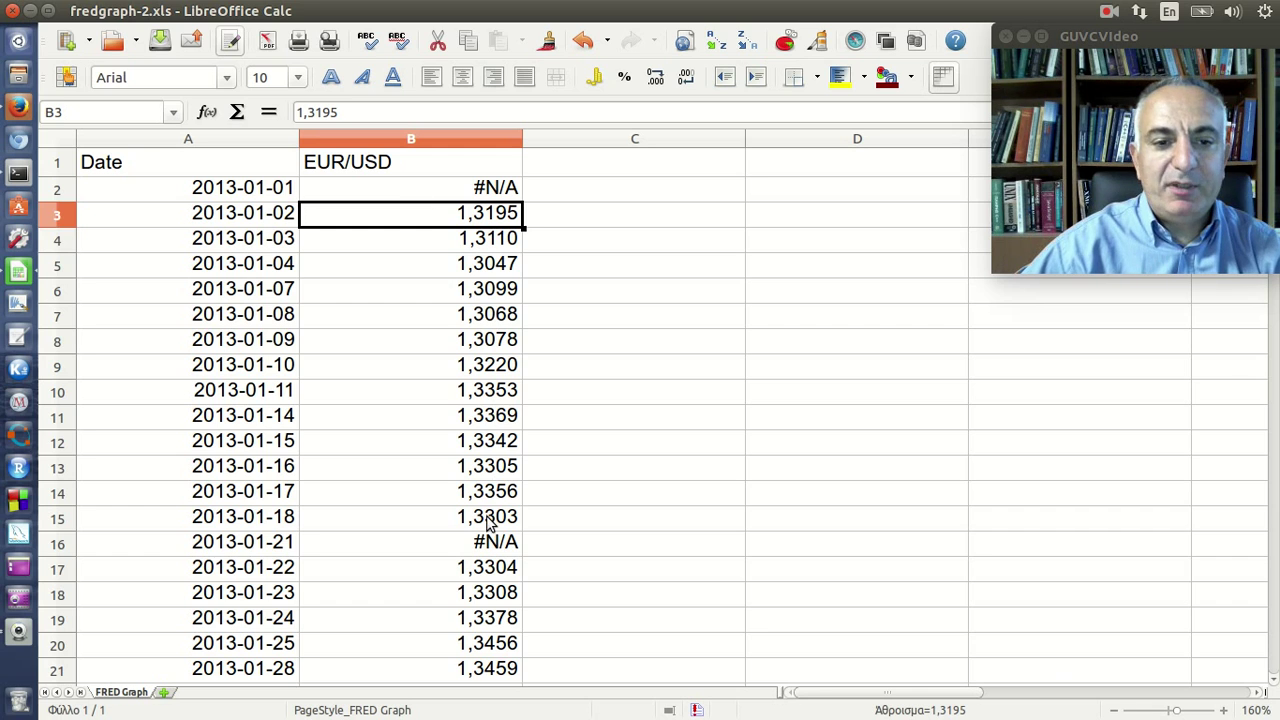
left_click(493, 543)
scroll(492, 452, "down", 1)
scroll(491, 460, "down", 3)
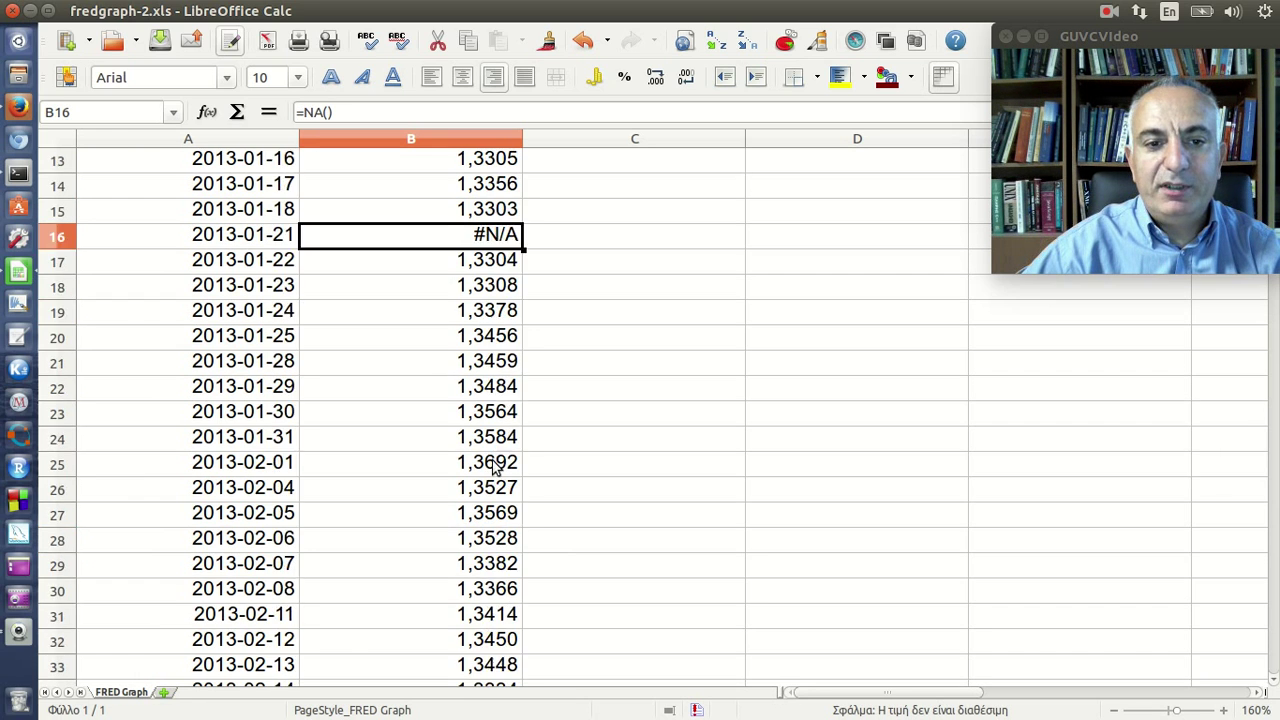
scroll(495, 465, "down", 4)
left_click(482, 438)
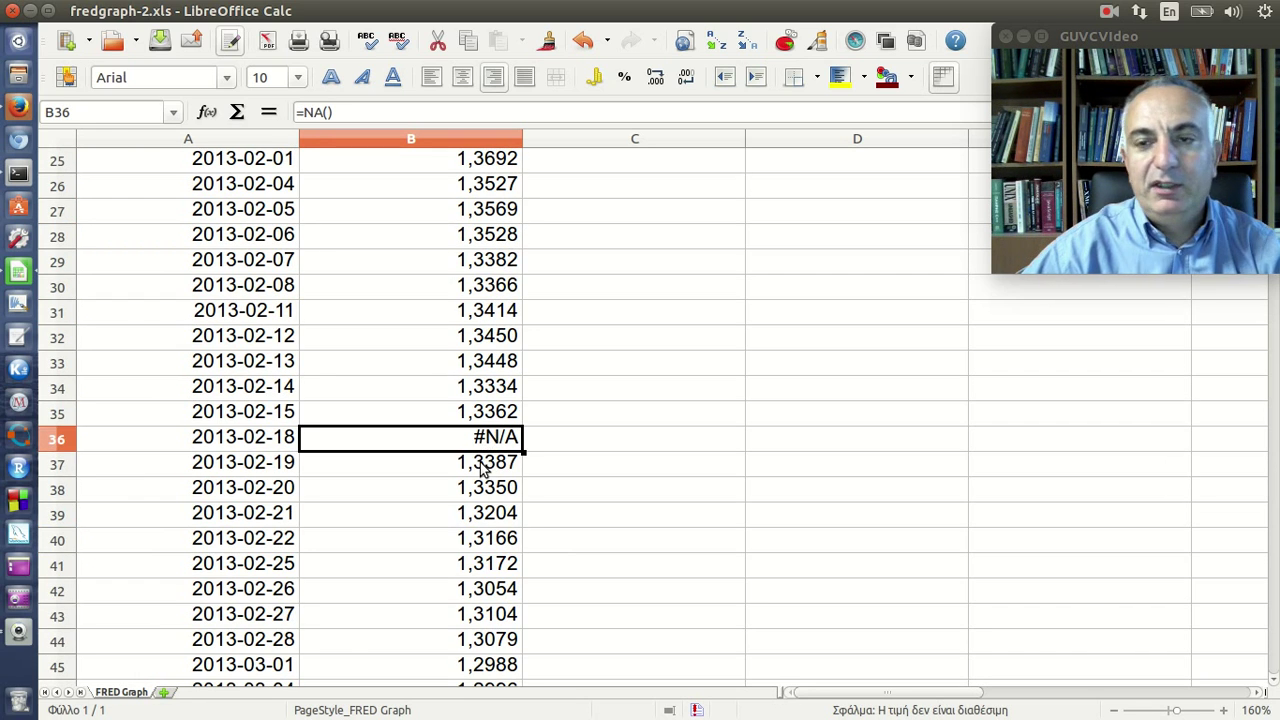
scroll(484, 462, "down", 3)
scroll(487, 478, "down", 3)
scroll(487, 480, "down", 7)
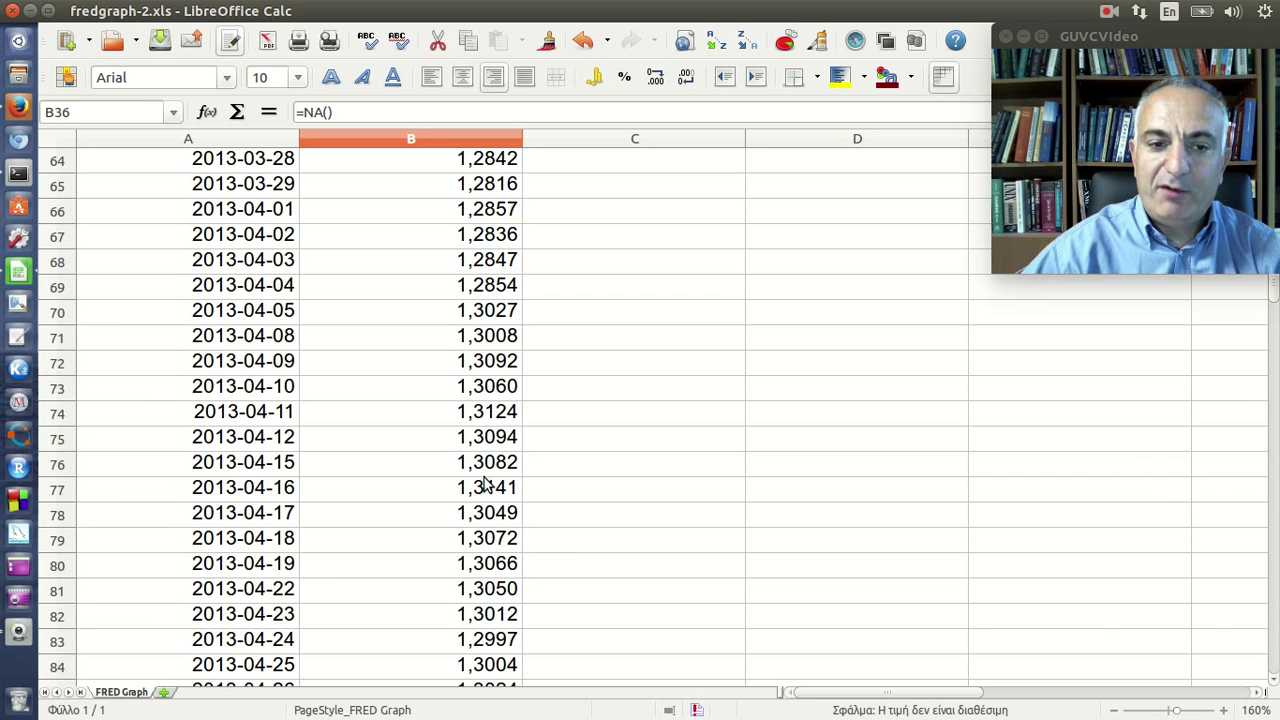
scroll(488, 484, "down", 2)
scroll(488, 486, "down", 5)
scroll(489, 488, "down", 13)
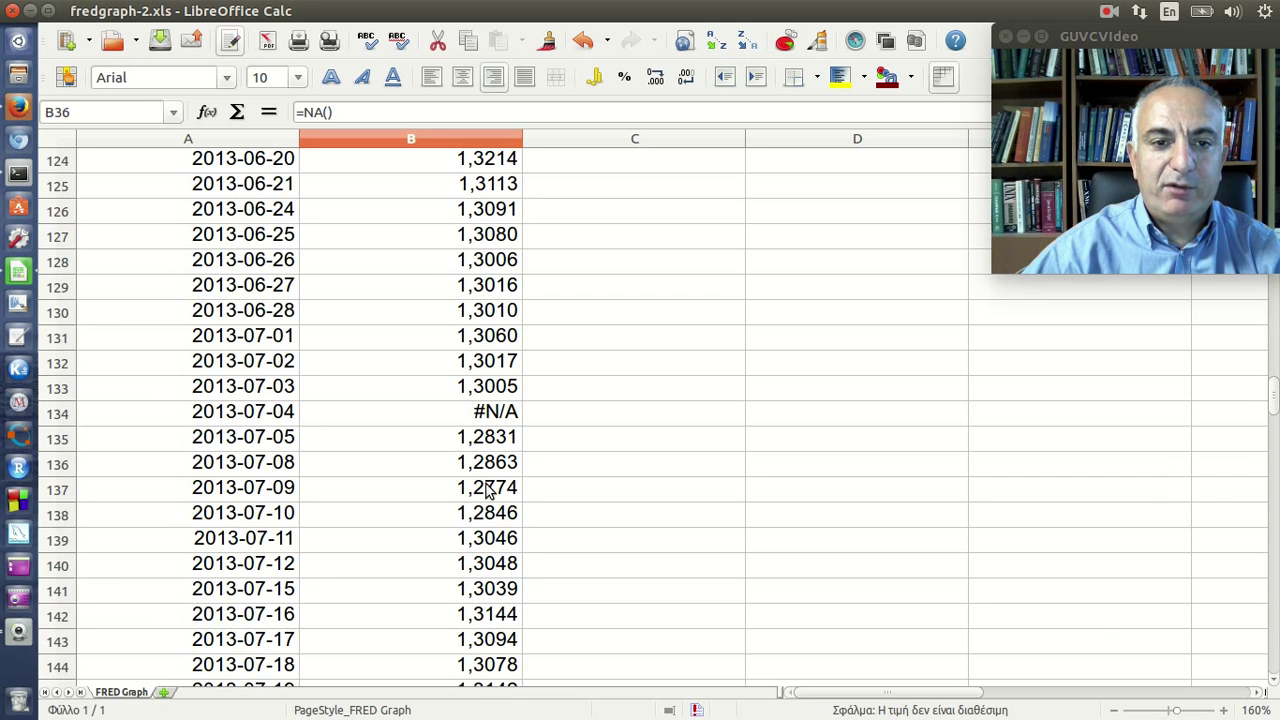
left_click(512, 414)
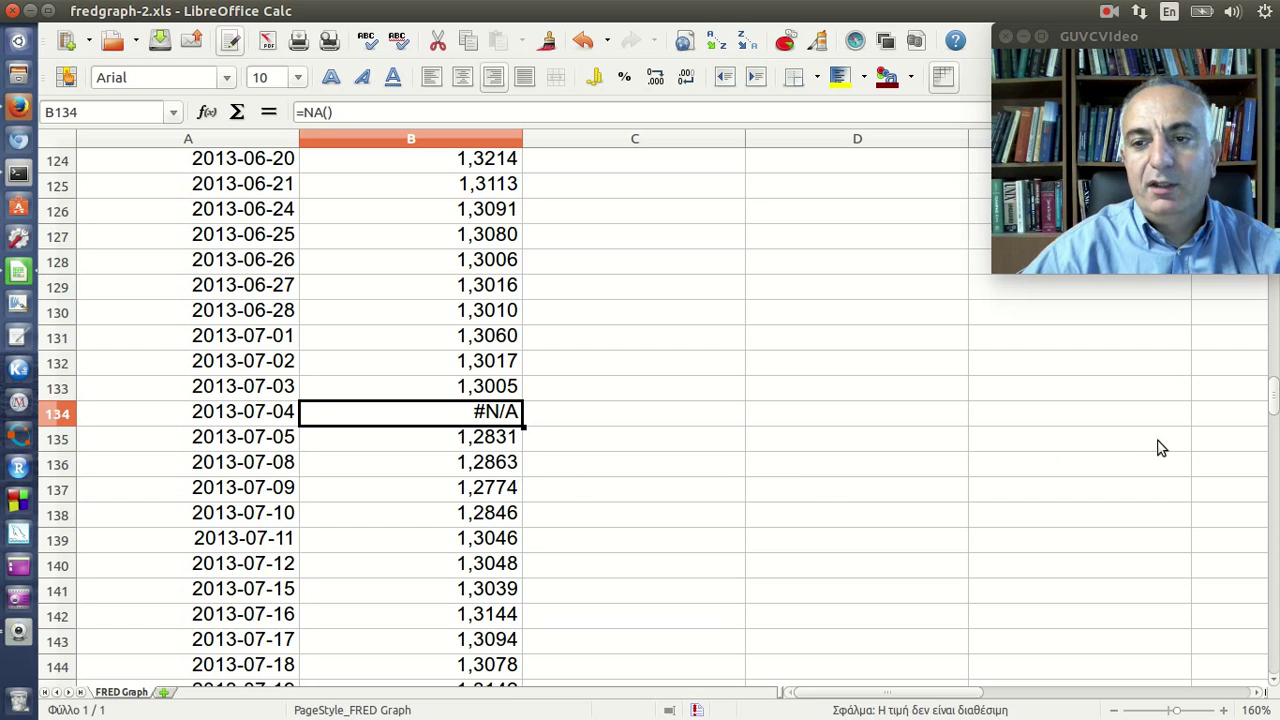
left_click_drag(1274, 398, 1103, 85)
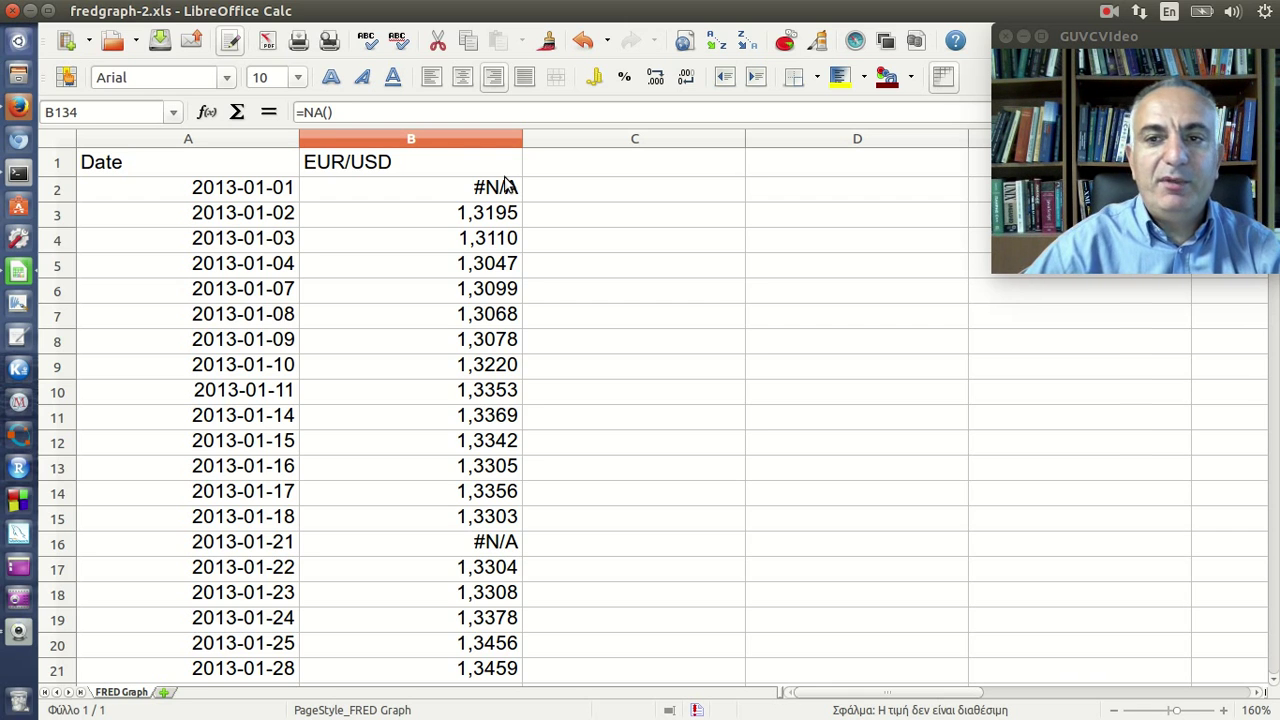
Step: Narrow the Date, EUR/USD and C columns
left_click_drag(299, 139, 247, 142)
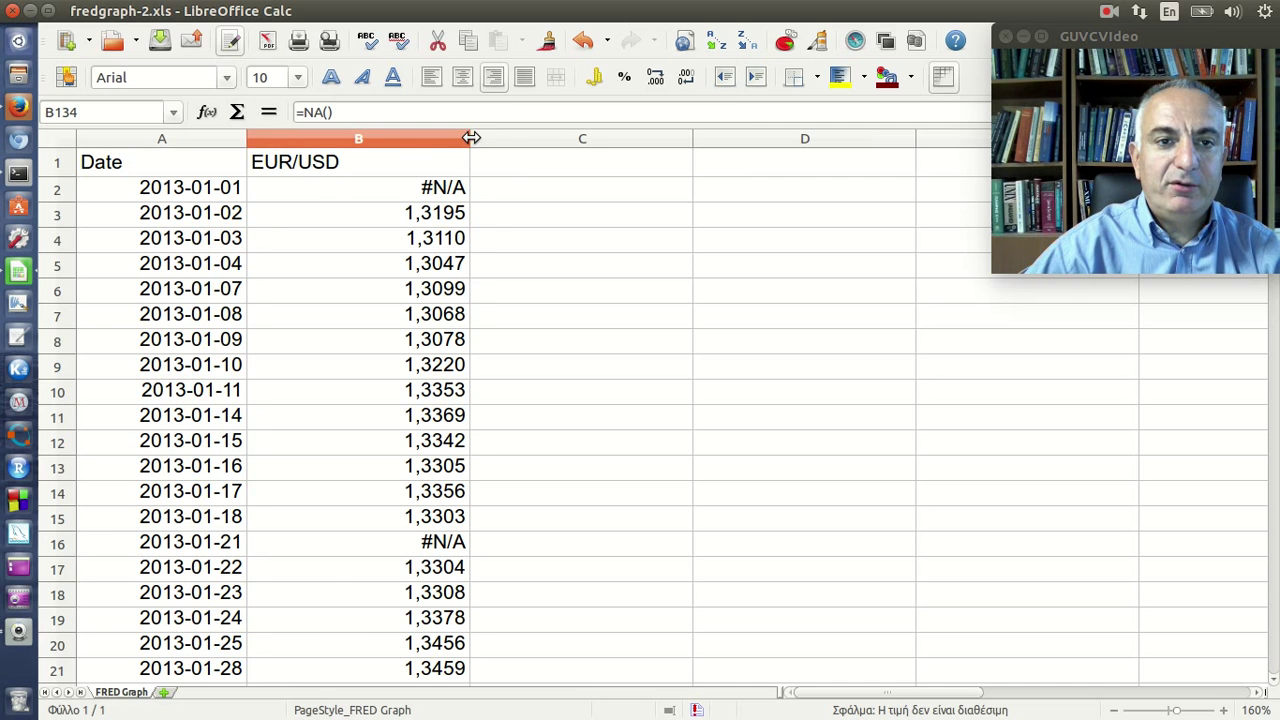
left_click_drag(470, 137, 397, 137)
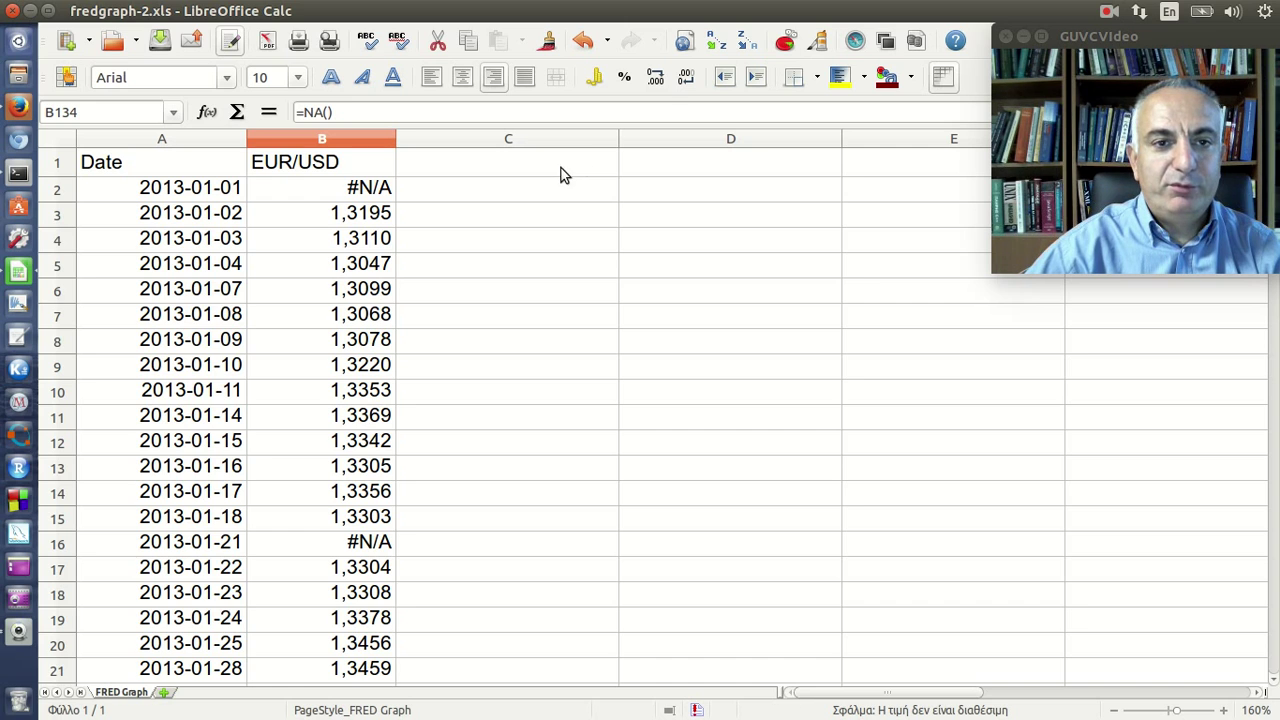
left_click_drag(618, 138, 551, 138)
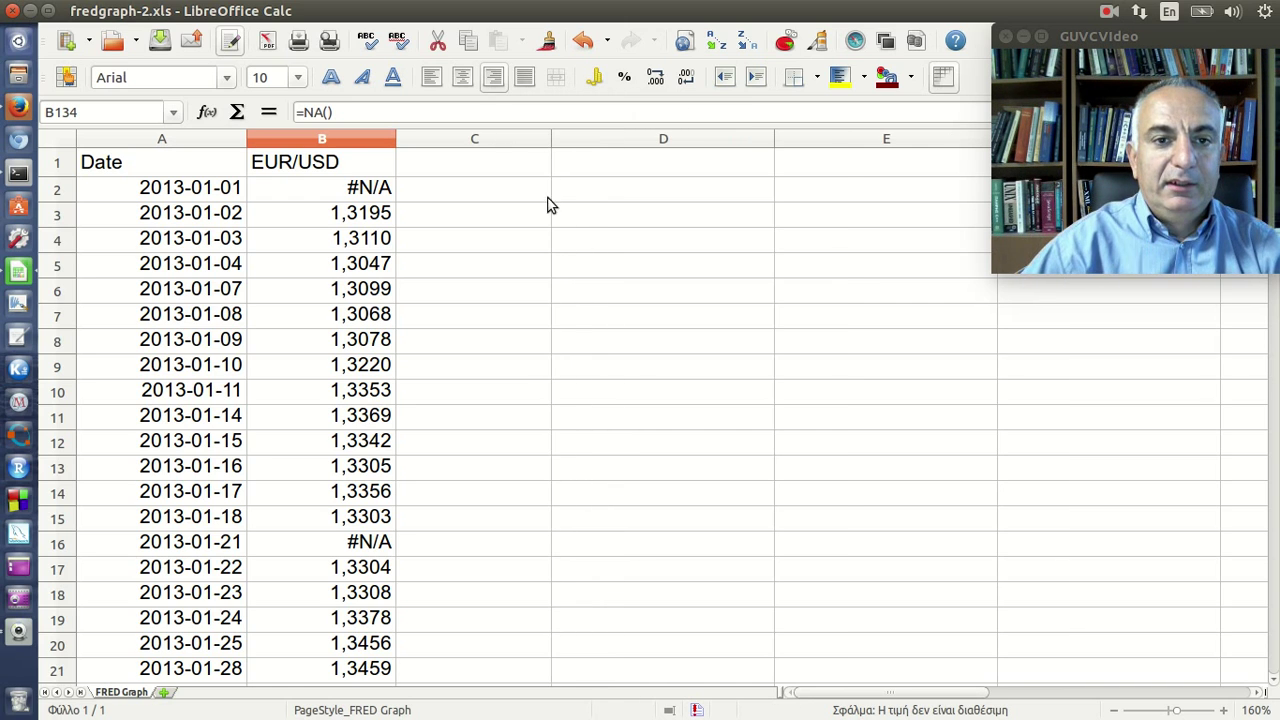
Step: Enter the heading '% rel. change' in cell C1
left_click(491, 170)
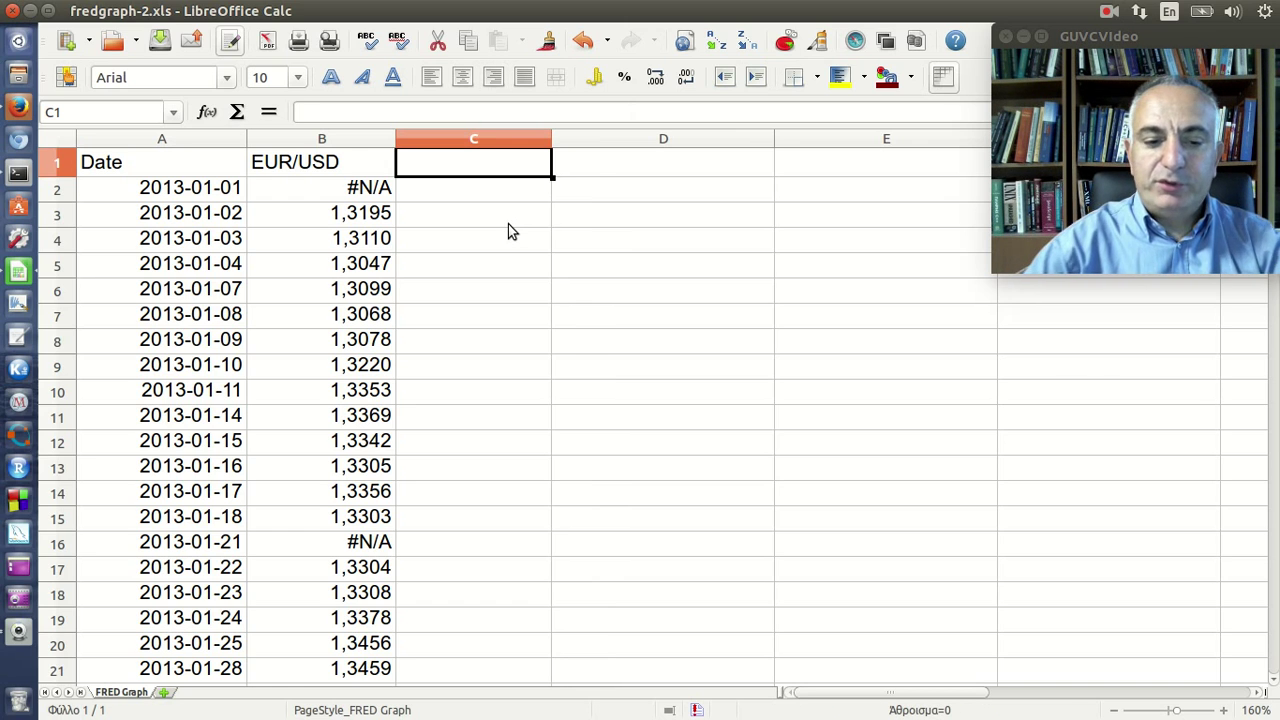
type("%")
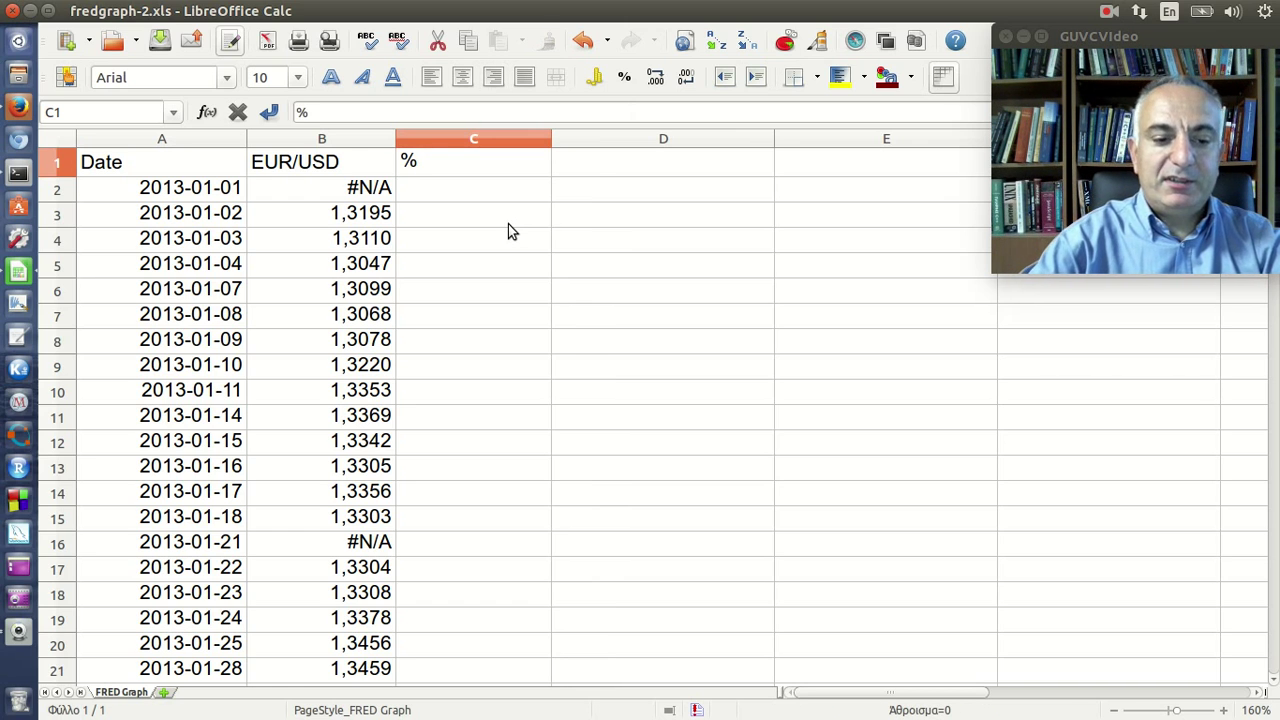
type(" rel")
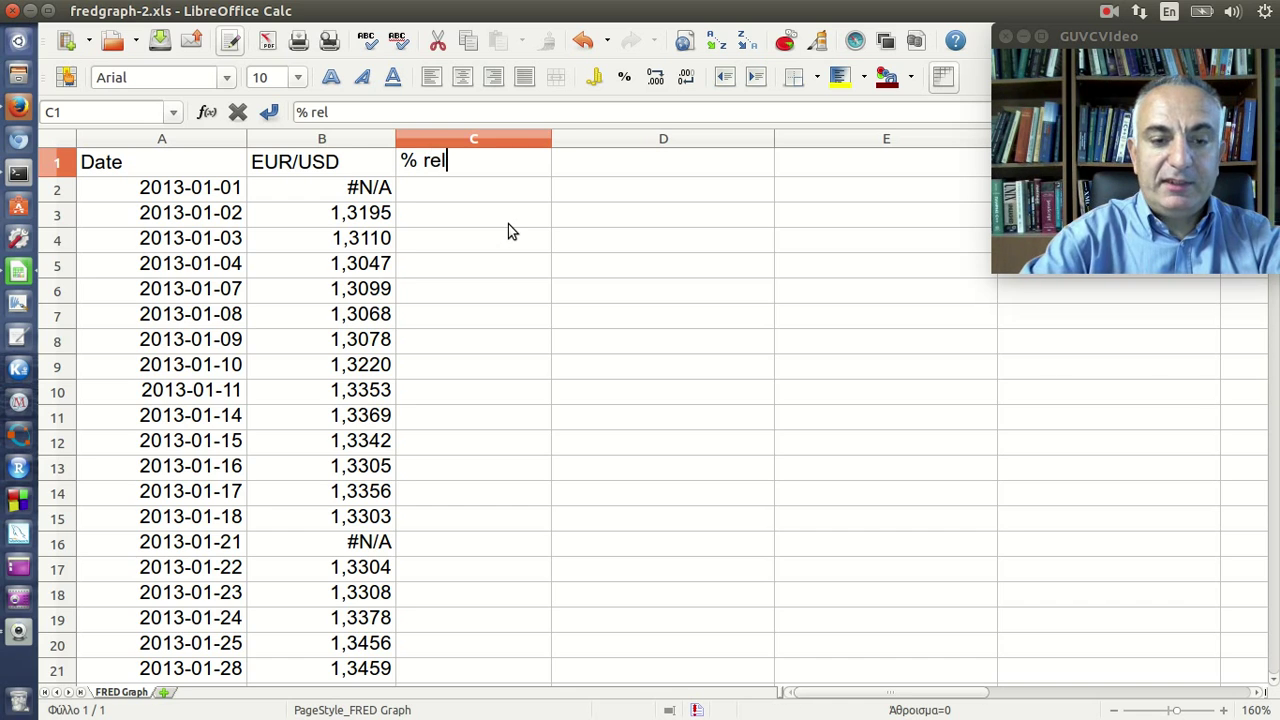
type(". cha")
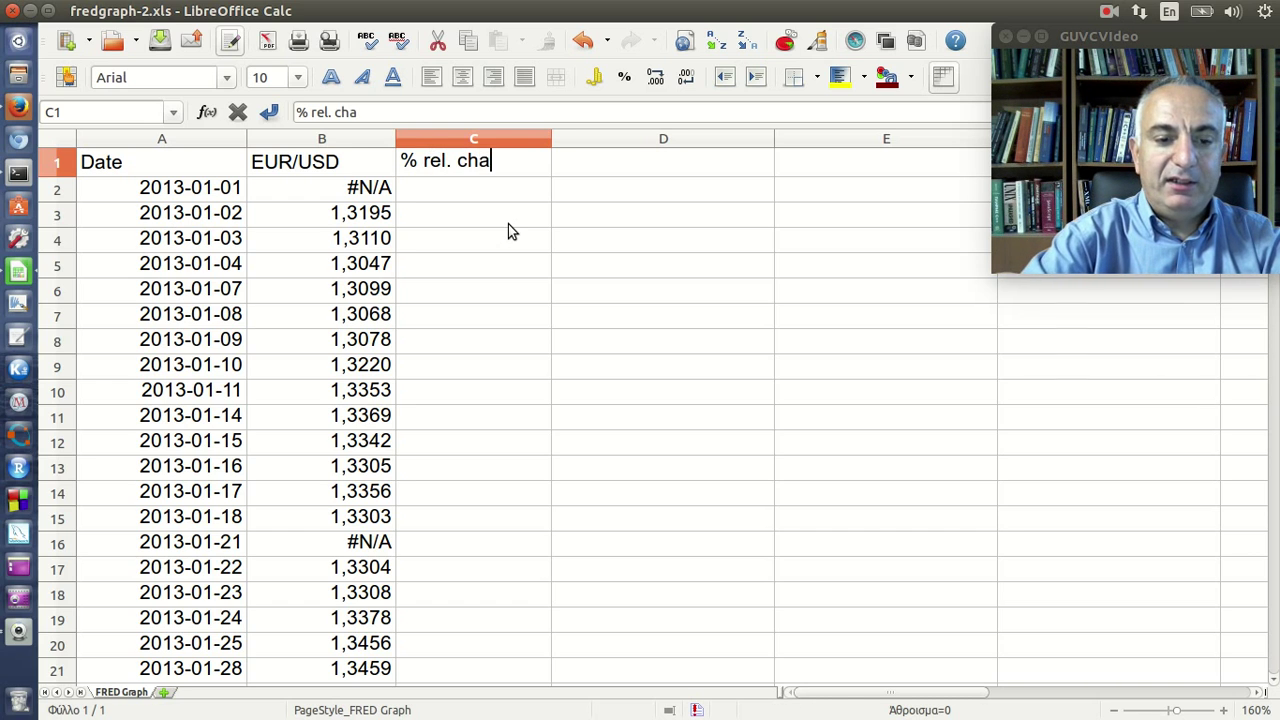
type("nge")
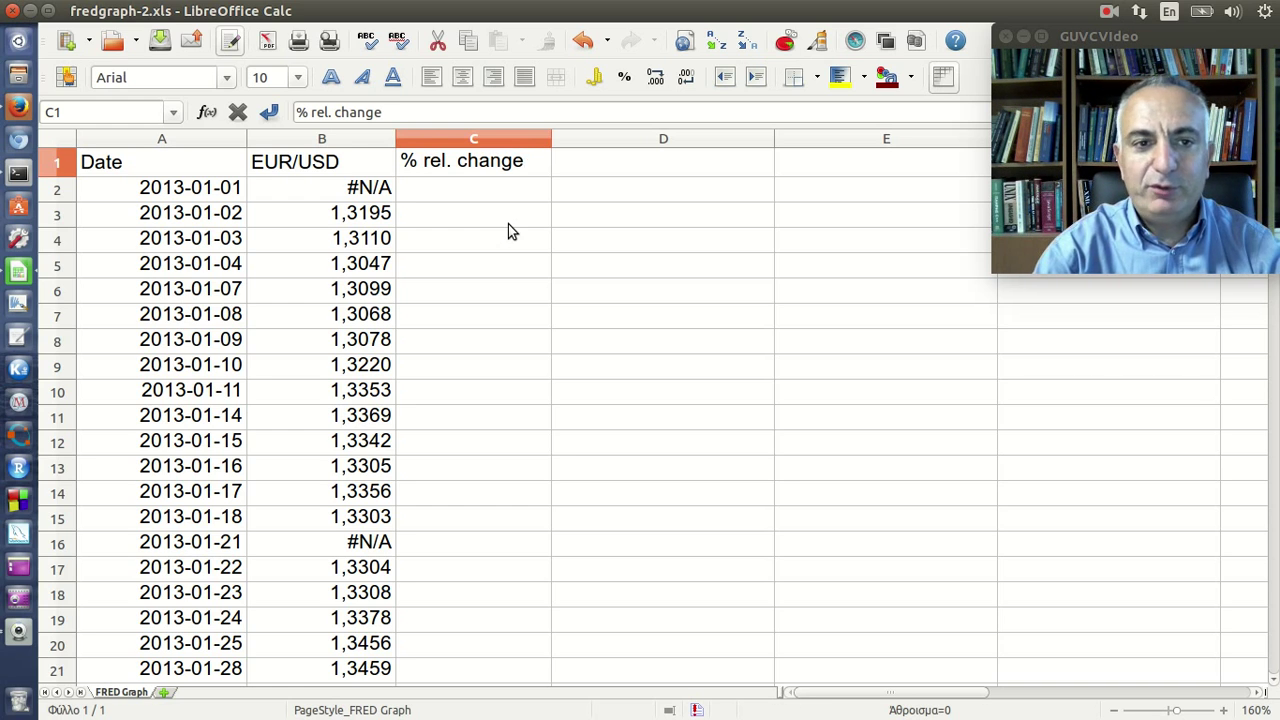
left_click(508, 224)
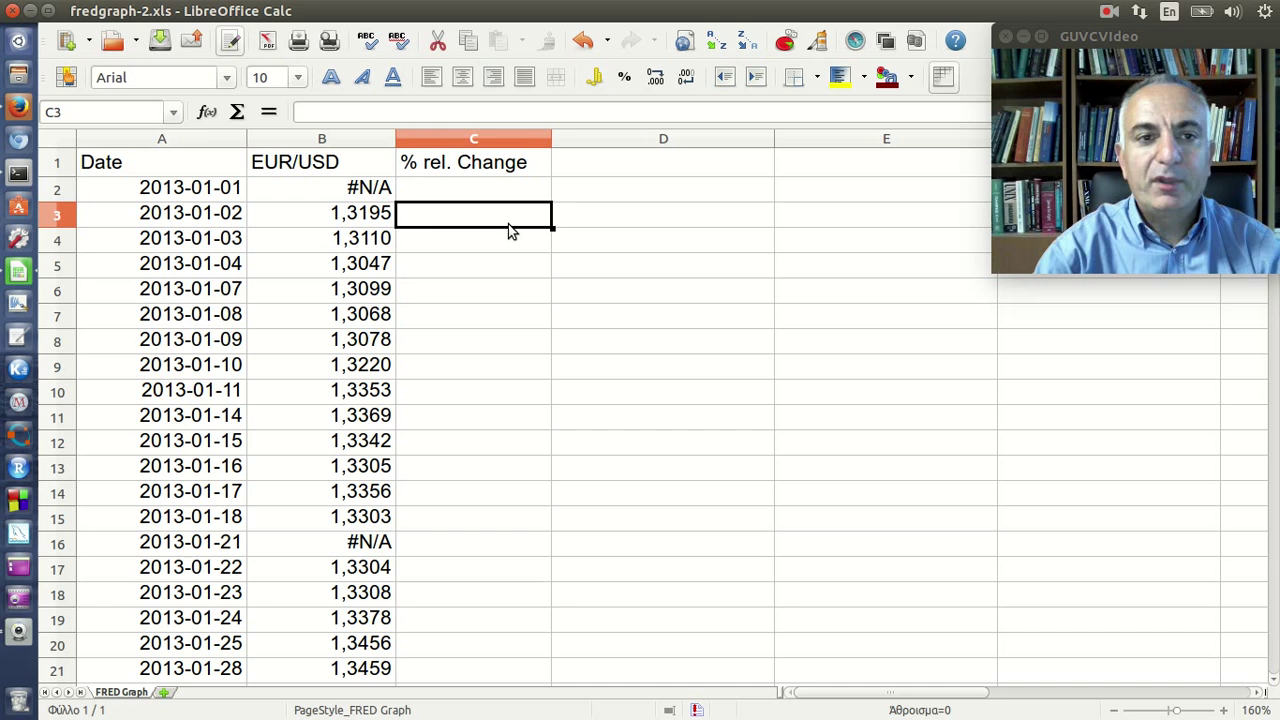
left_click(14, 110)
Step: Read the assignment's percentage-change formula on the course page, then return to Calc
left_click(162, 42)
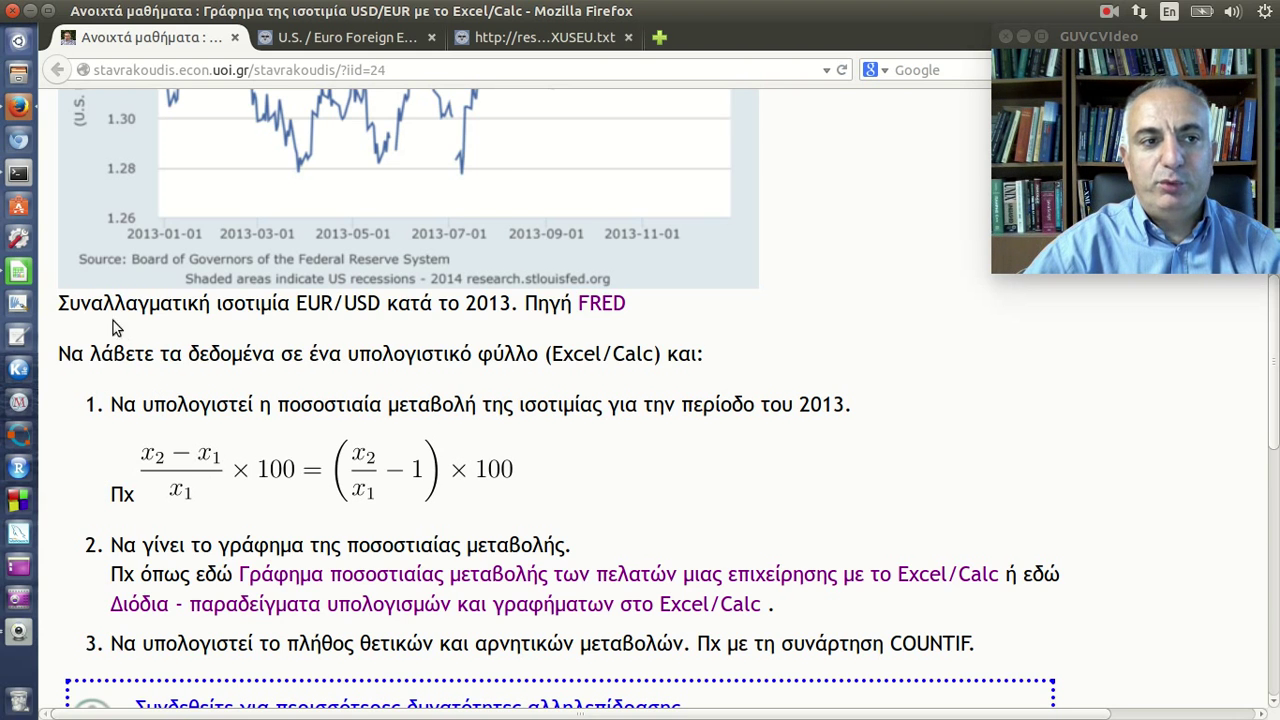
left_click(18, 276)
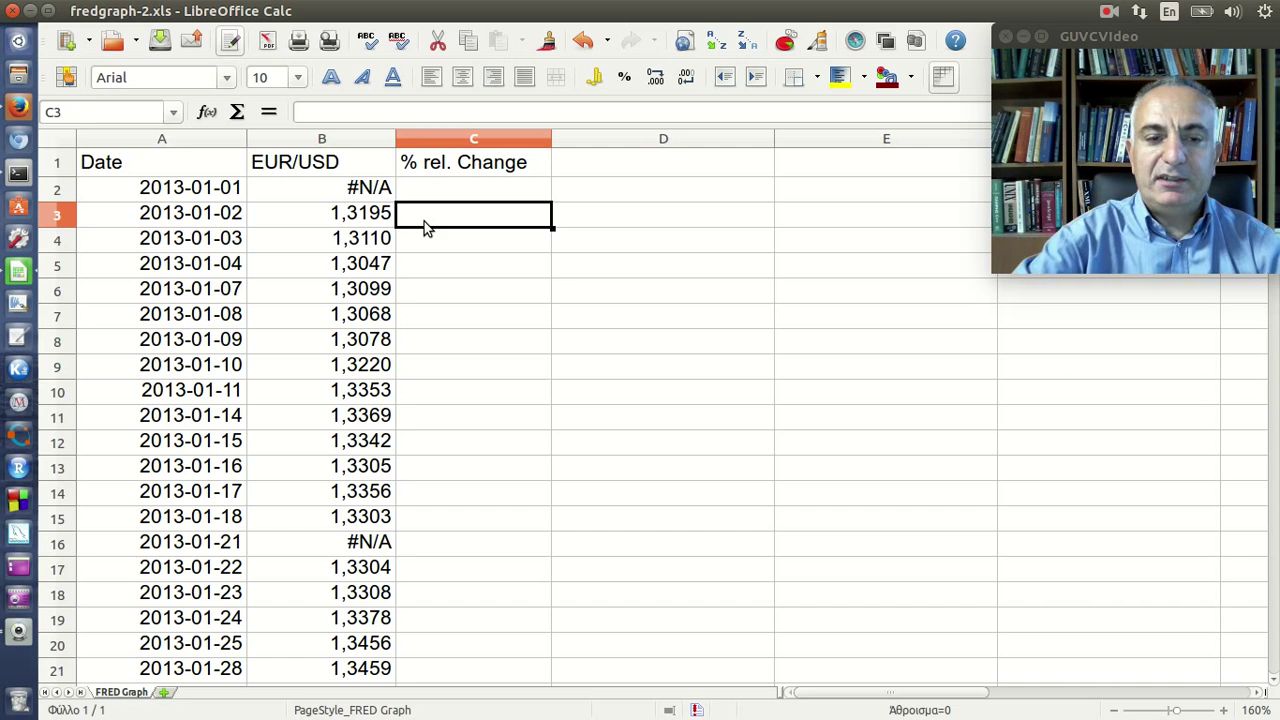
Step: Enter =(B3-B2)*100/B2 in C3 for the daily percentage change
type("=(")
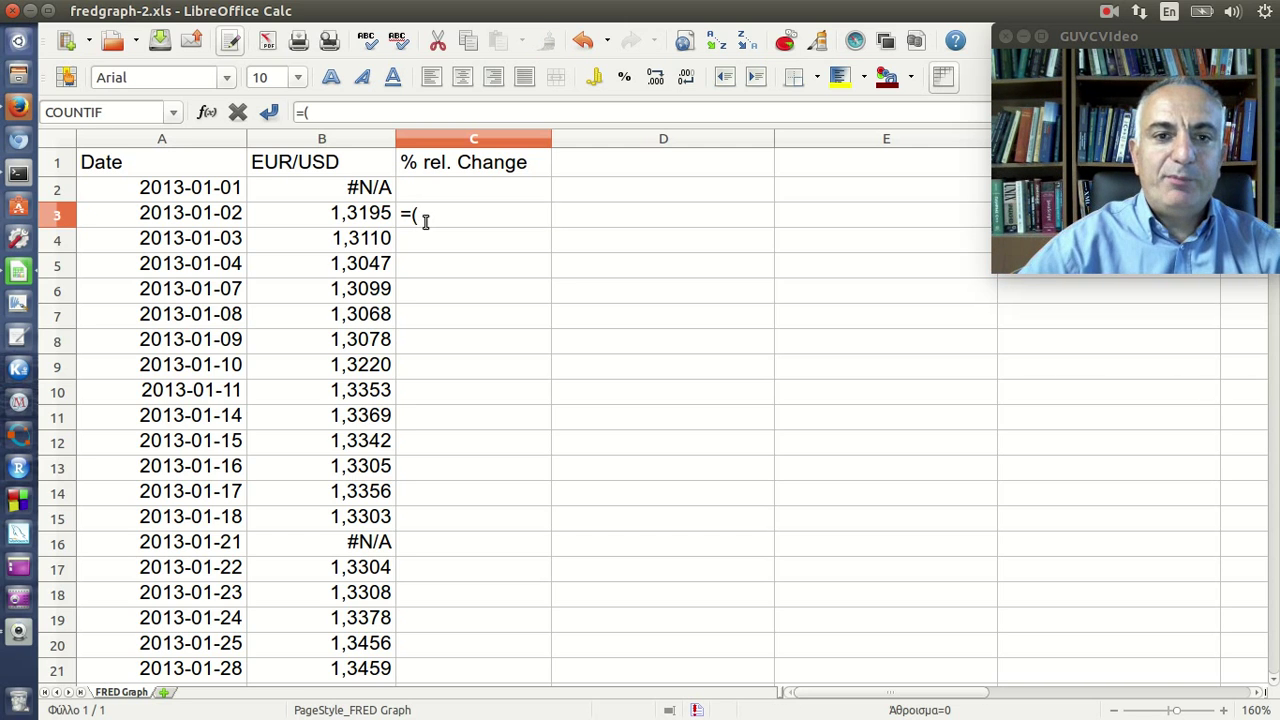
left_click(366, 218)
type("-")
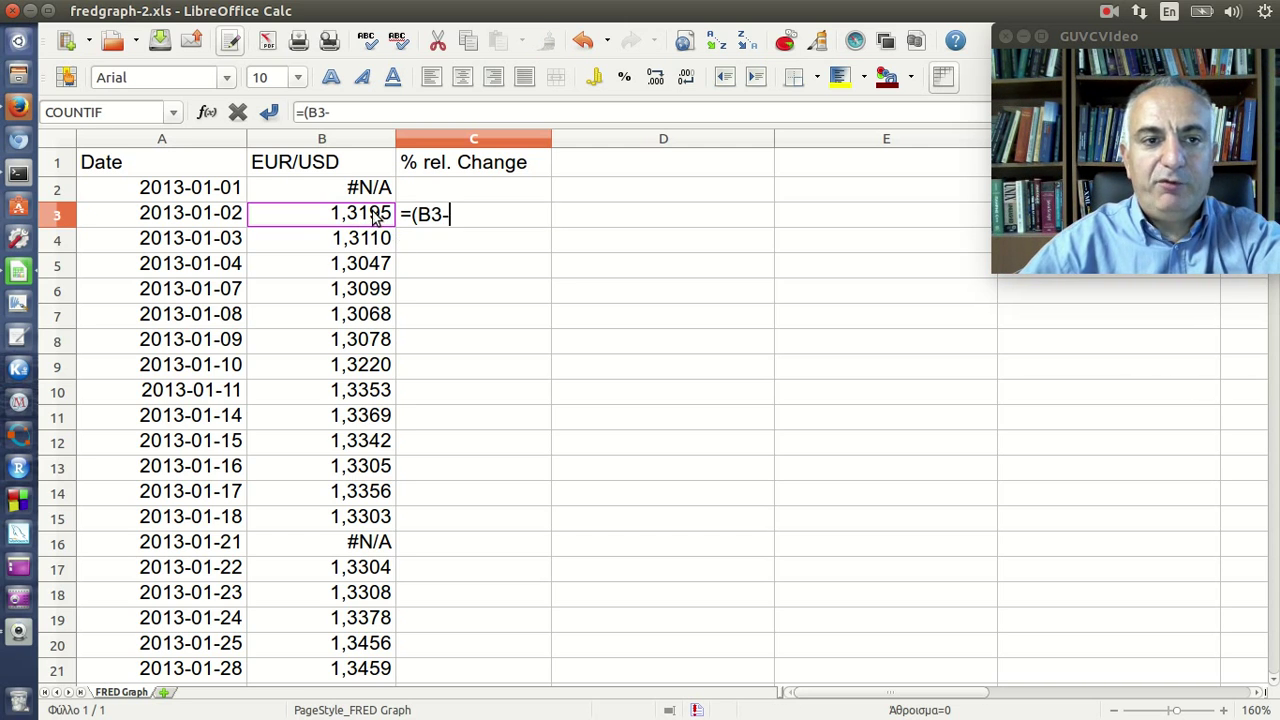
left_click(369, 200)
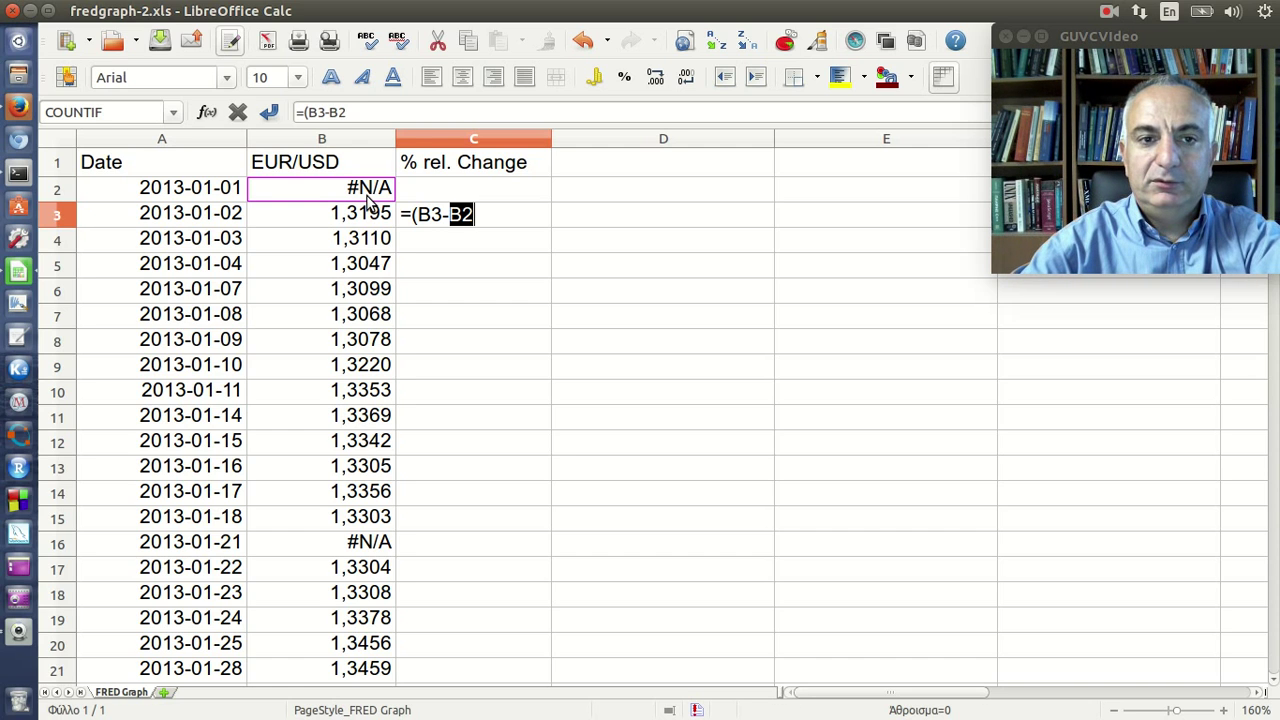
type(")/")
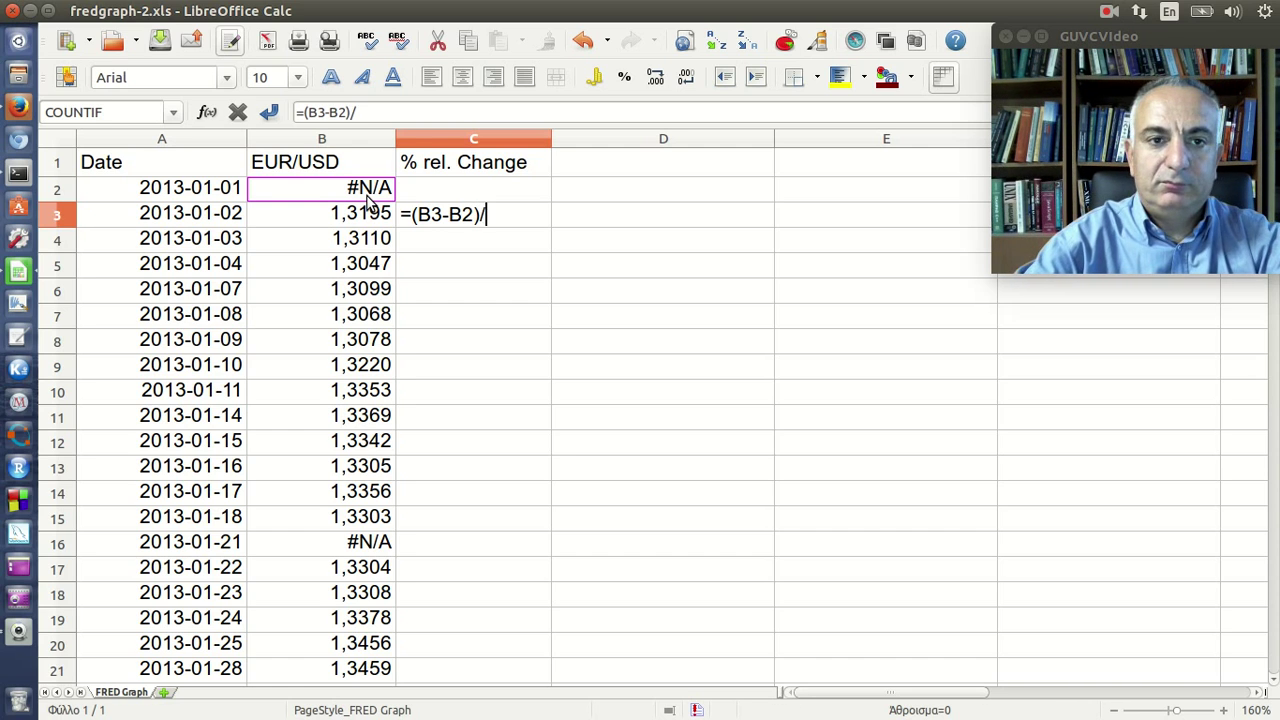
key("BackSpace")
type("*1")
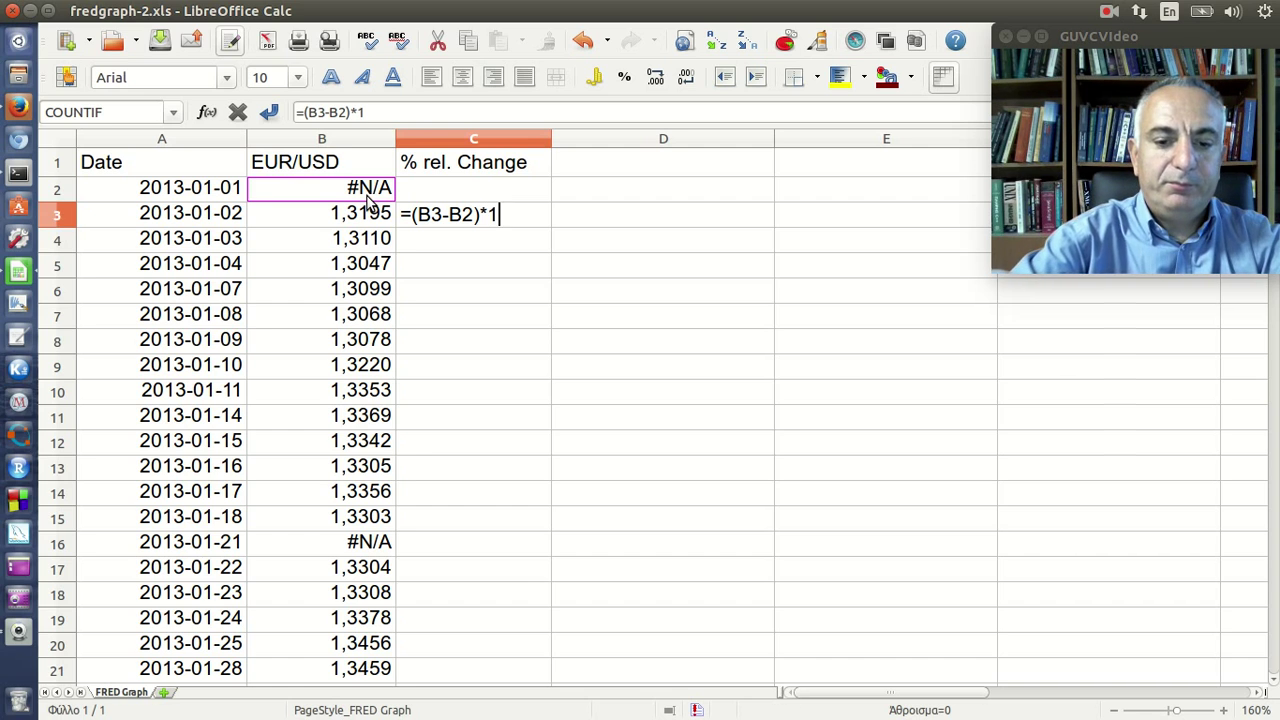
type("00/")
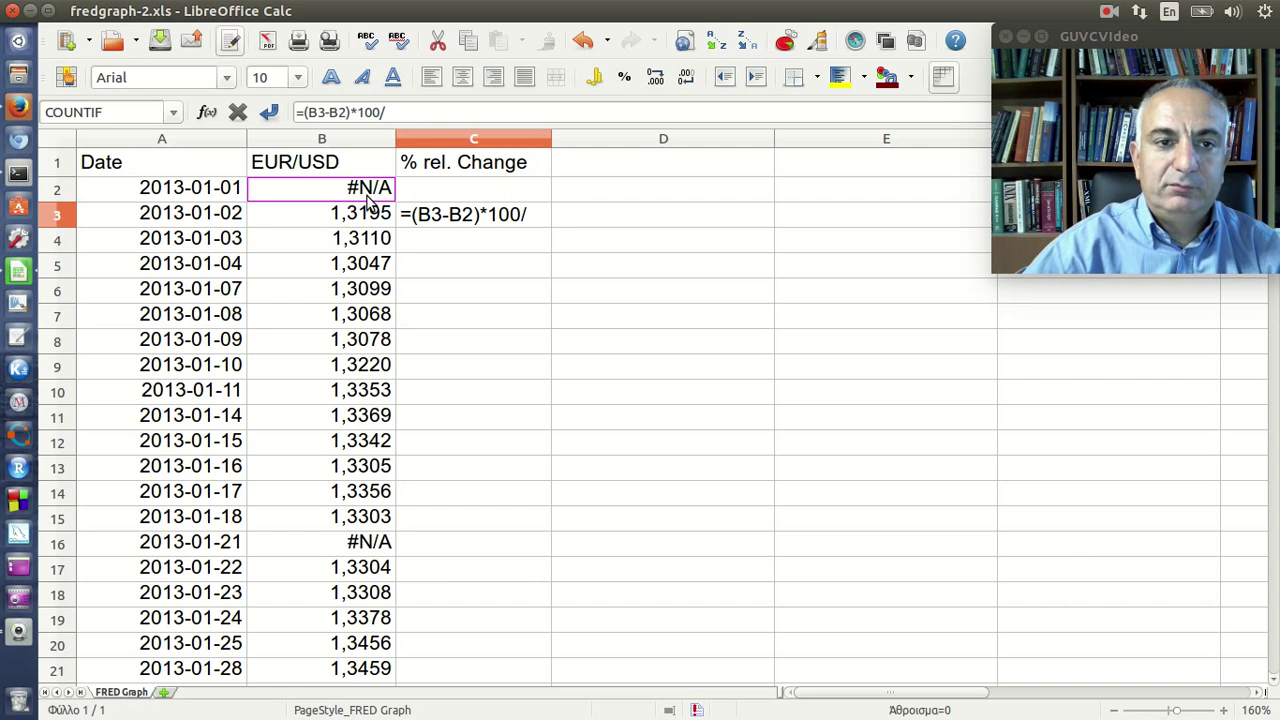
left_click(381, 196)
key("Return")
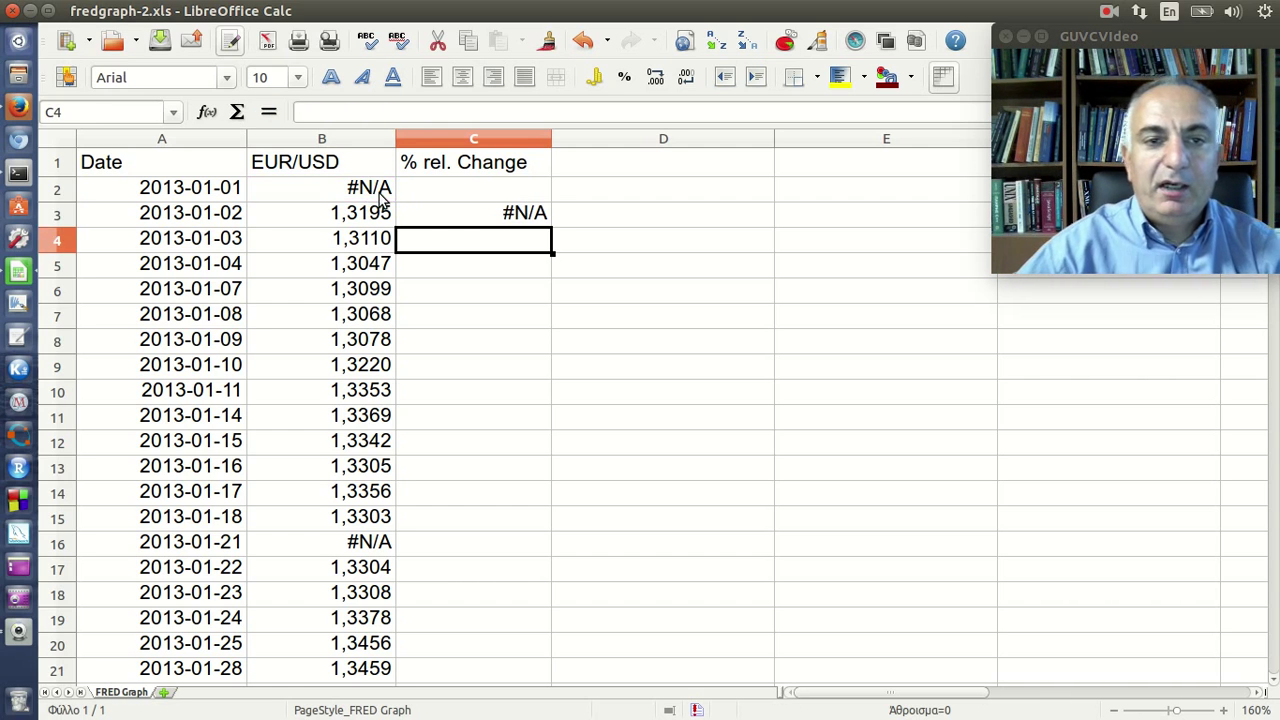
left_click(460, 225)
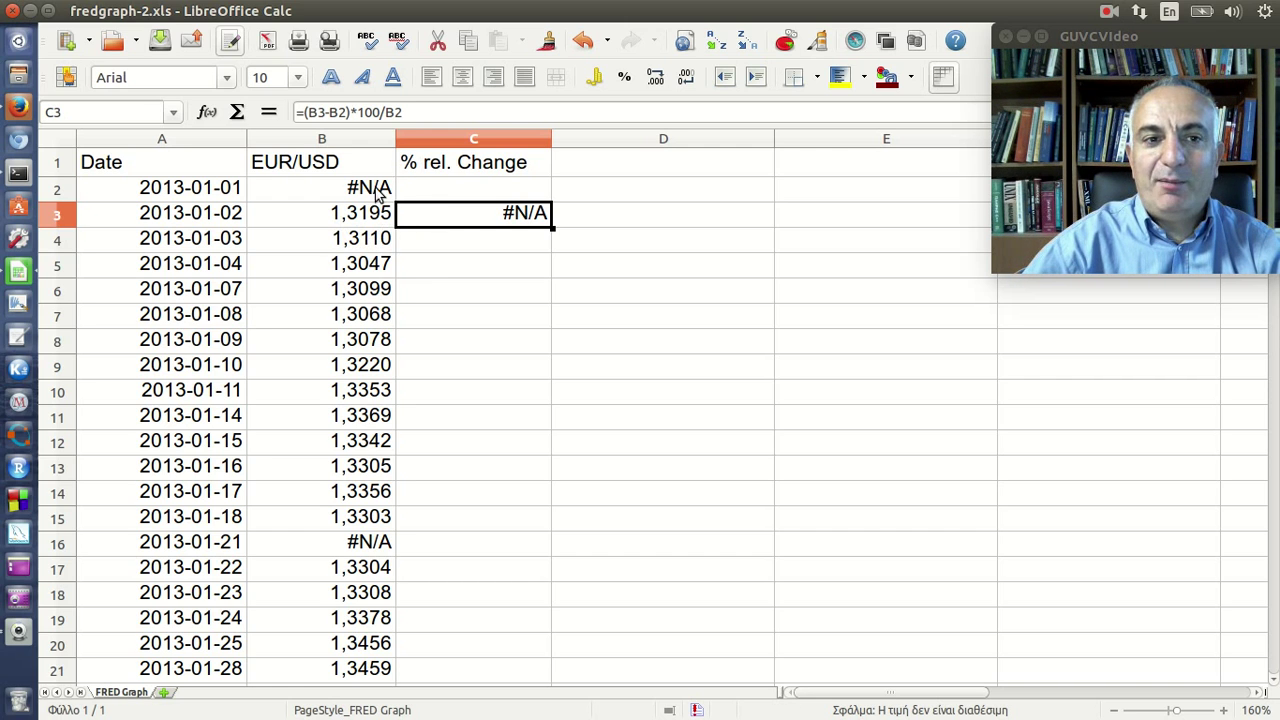
Step: Copy the C3 percentage-change formula down to C4 and C5 and verify C4's cell references
left_click(378, 190)
left_click(377, 225)
left_click(463, 223)
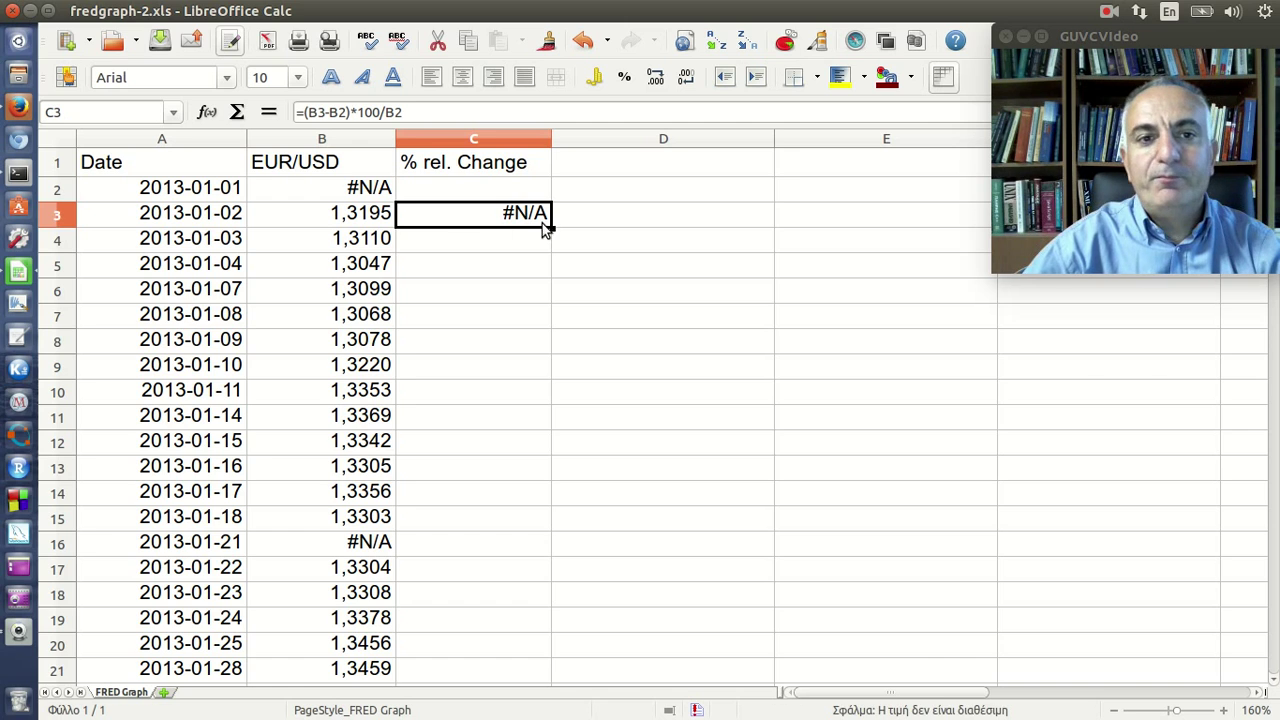
left_click_drag(548, 228, 552, 260)
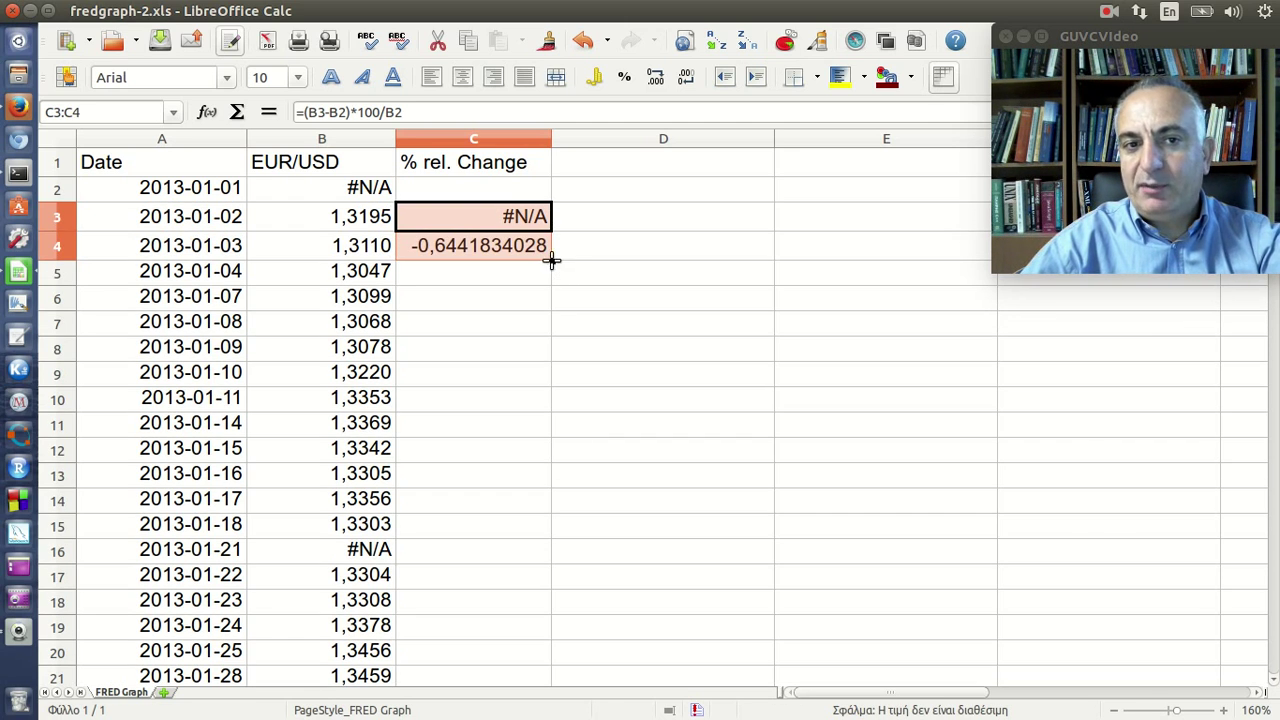
left_click_drag(552, 260, 546, 277)
left_click(485, 245)
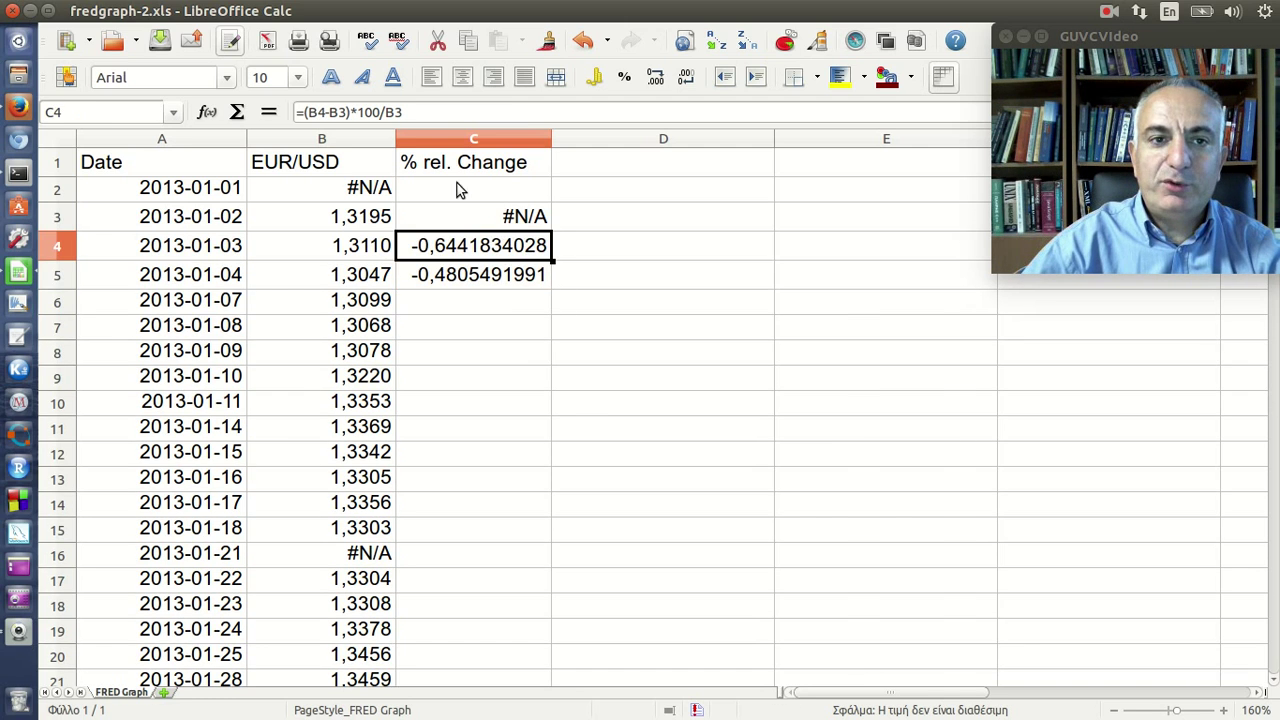
left_click(418, 112)
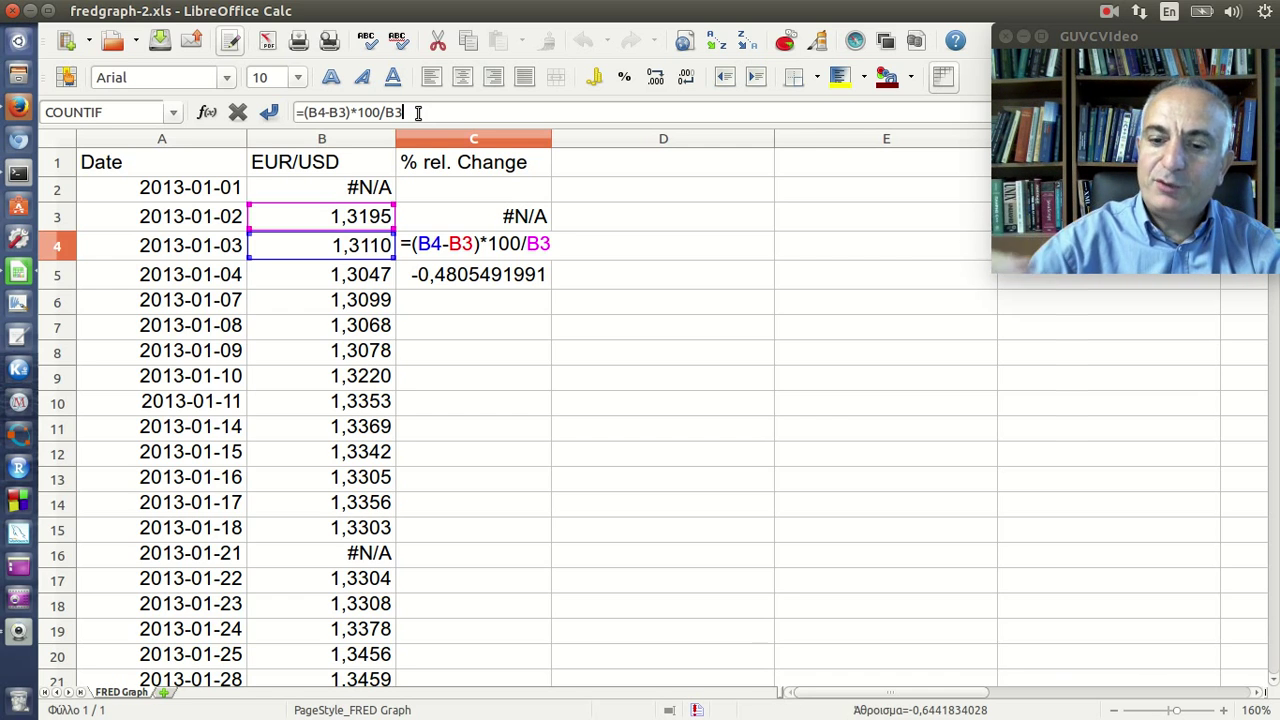
key("Return")
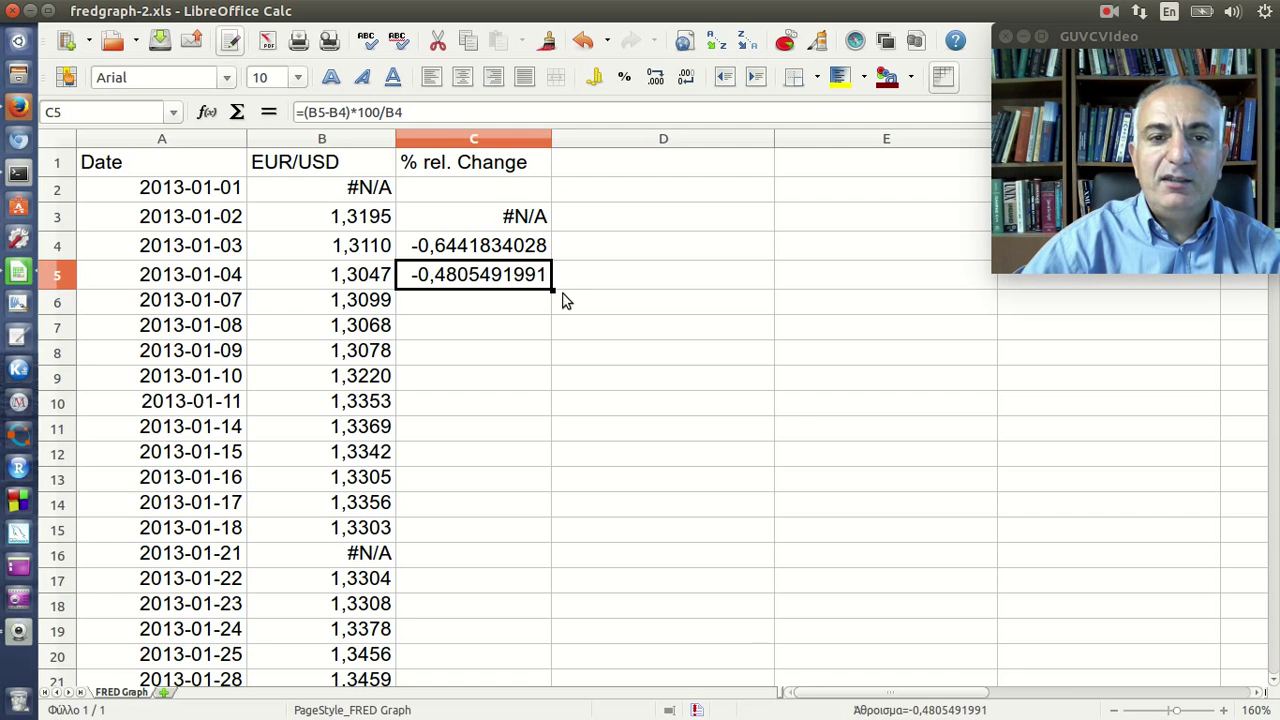
Step: Fill the C3 formula down the rest of column C through row 260
left_click(531, 226)
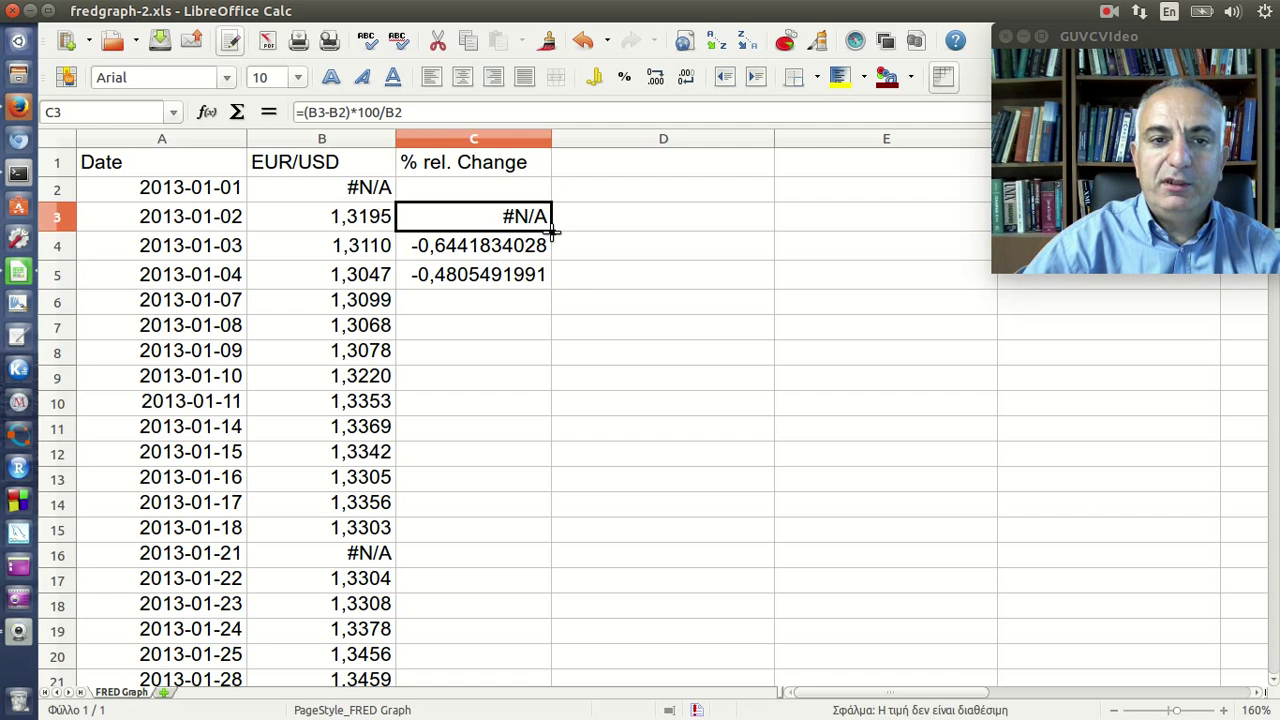
double_click(551, 230)
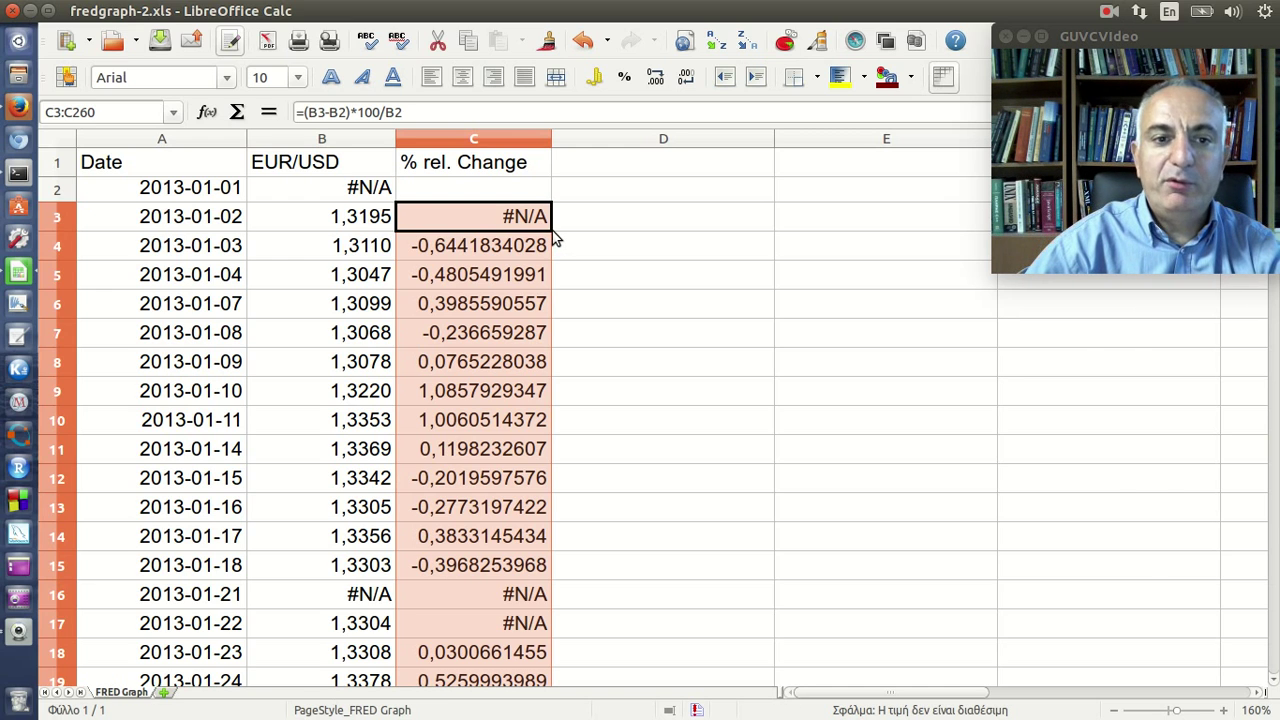
left_click(528, 224)
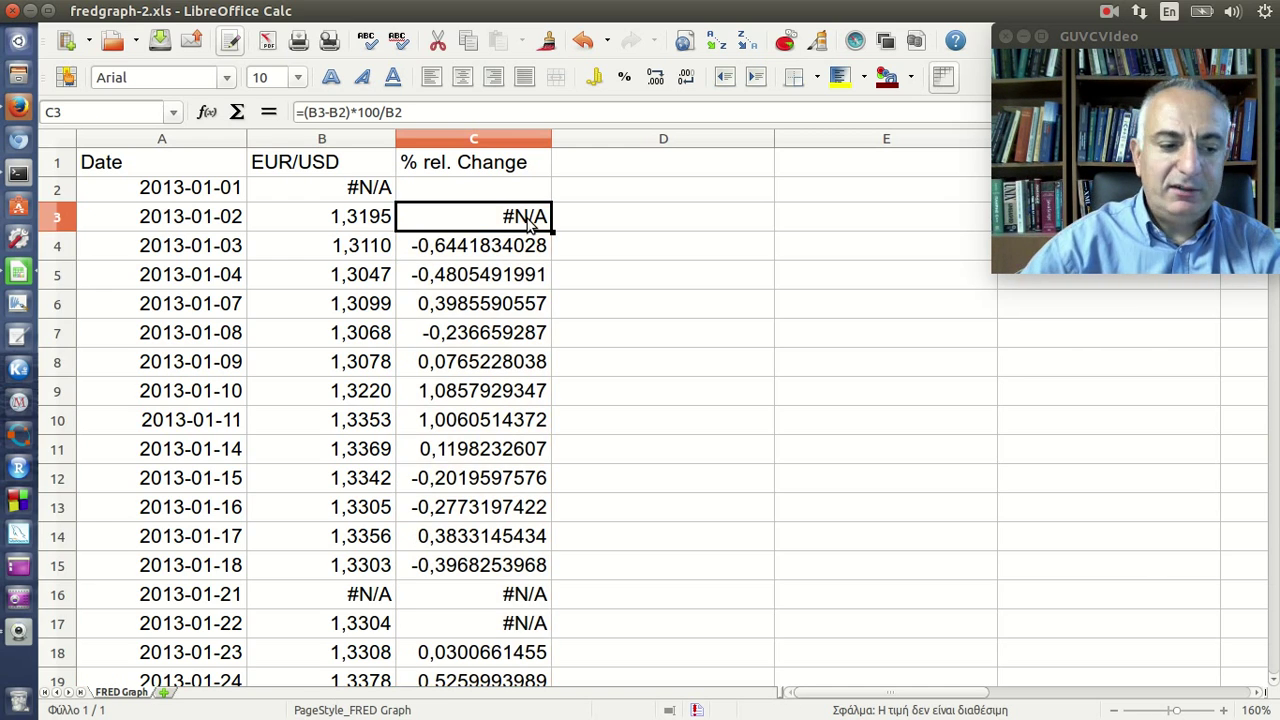
key("ctrl+Down")
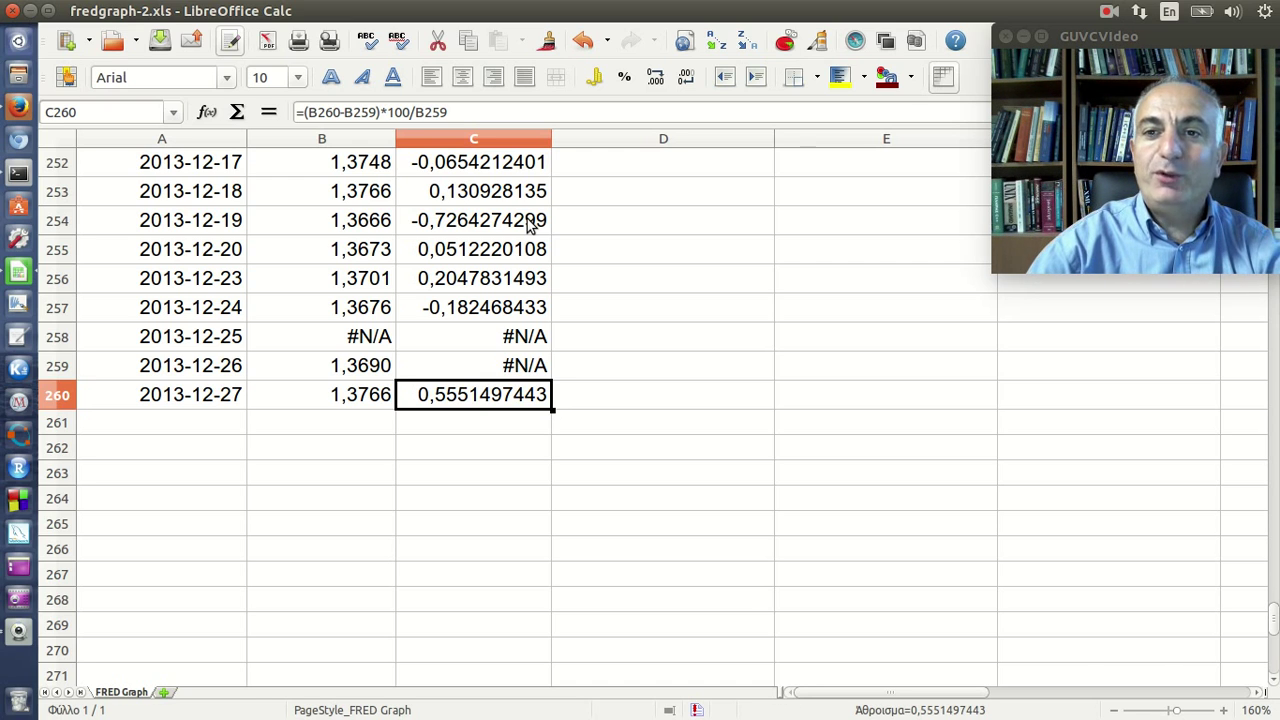
Step: Check both ends of column C's results, then select the range C3:C260
key("ctrl+Up")
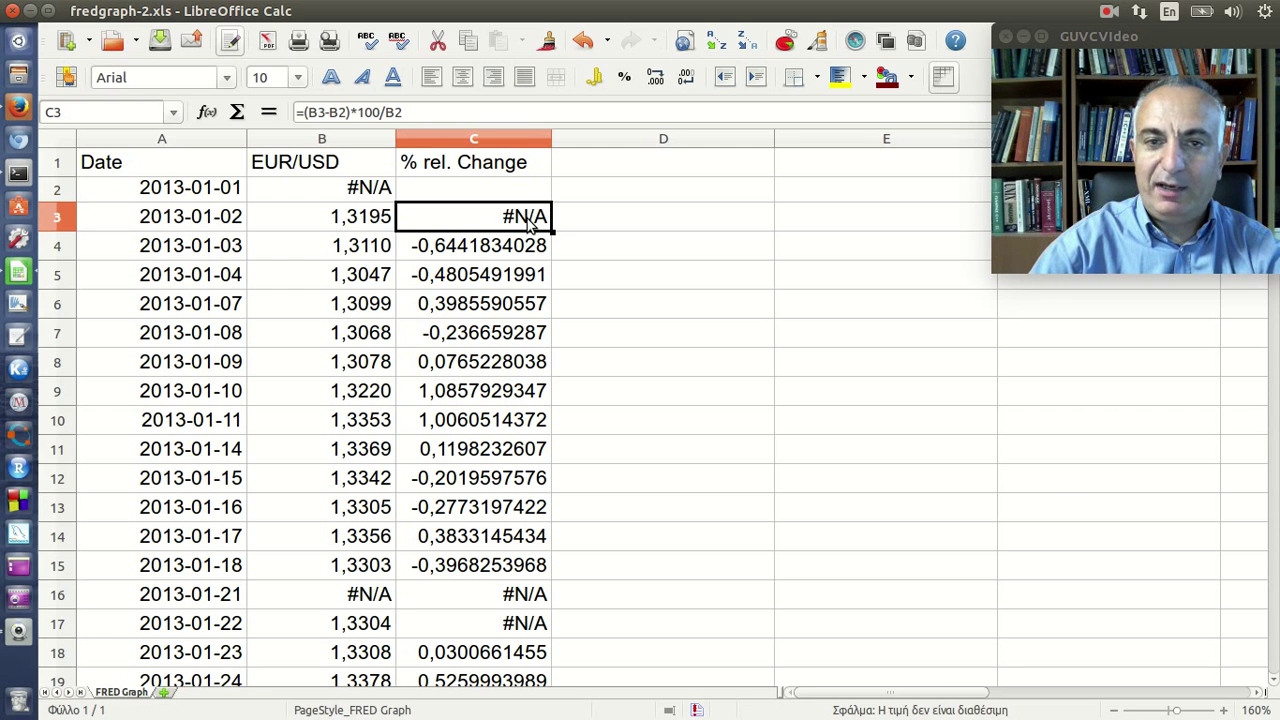
key("ctrl+Down")
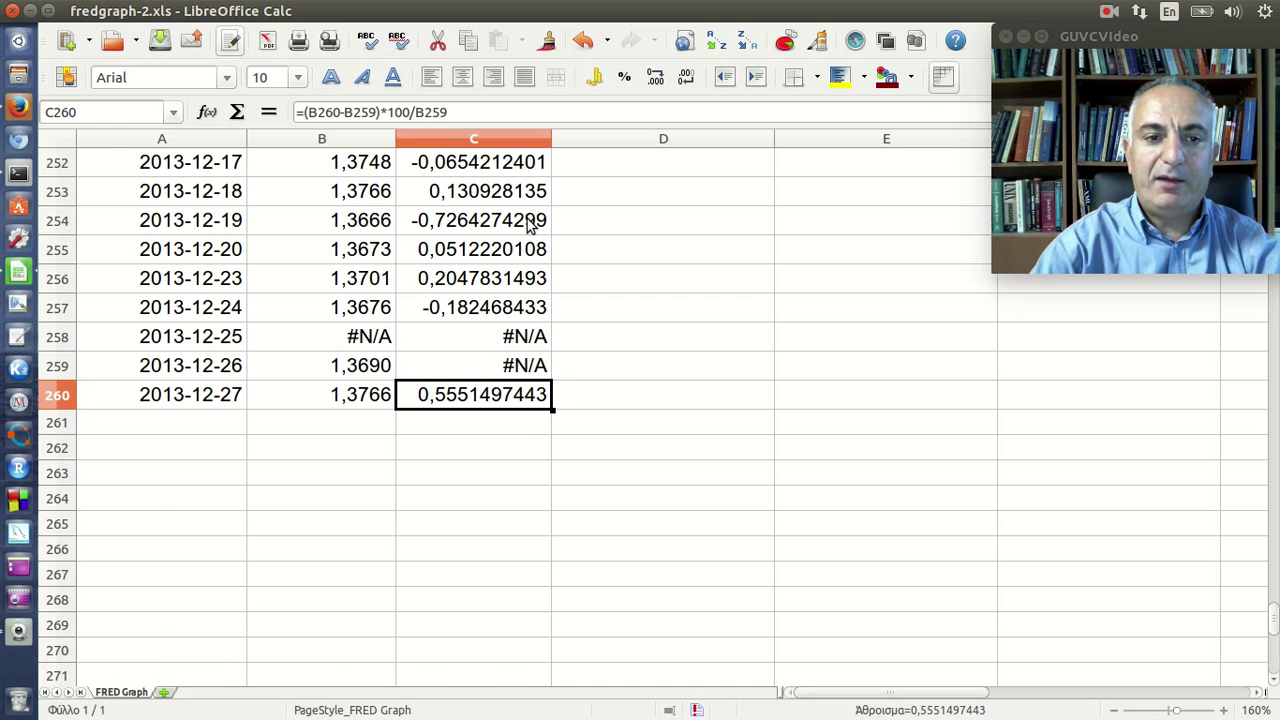
key("ctrl+Up")
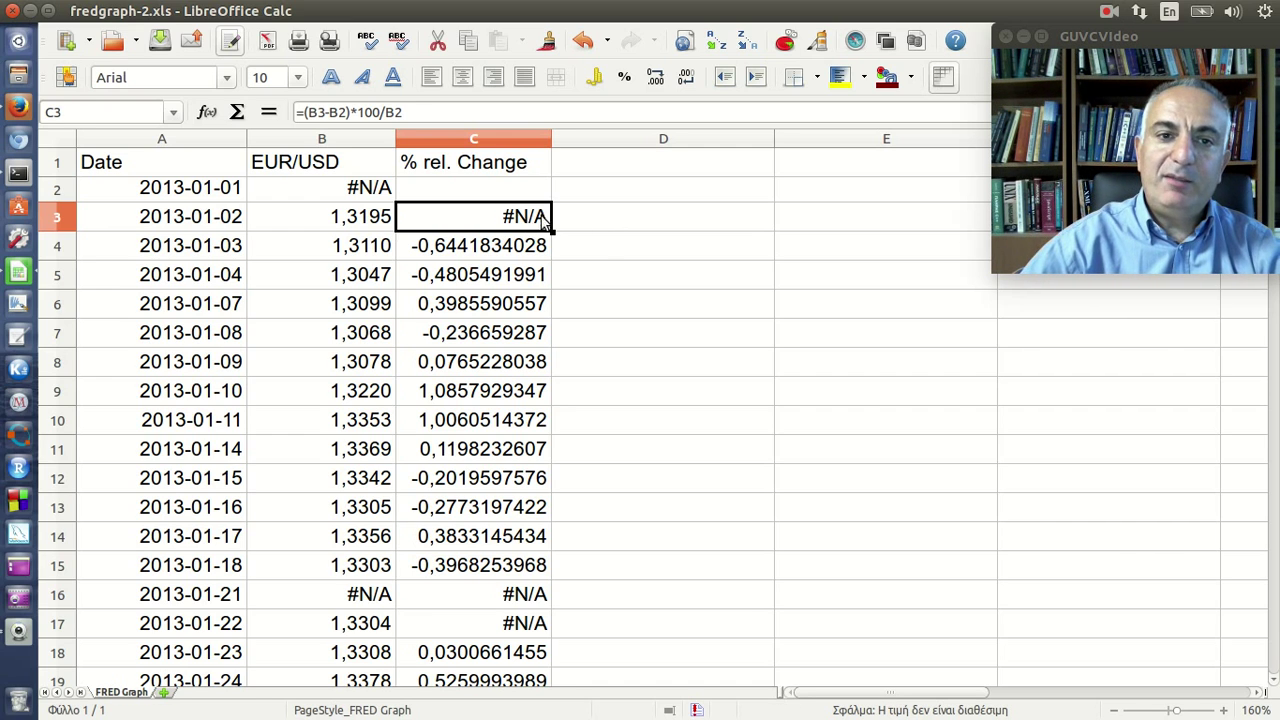
left_click_drag(504, 225, 500, 366)
left_click(500, 366)
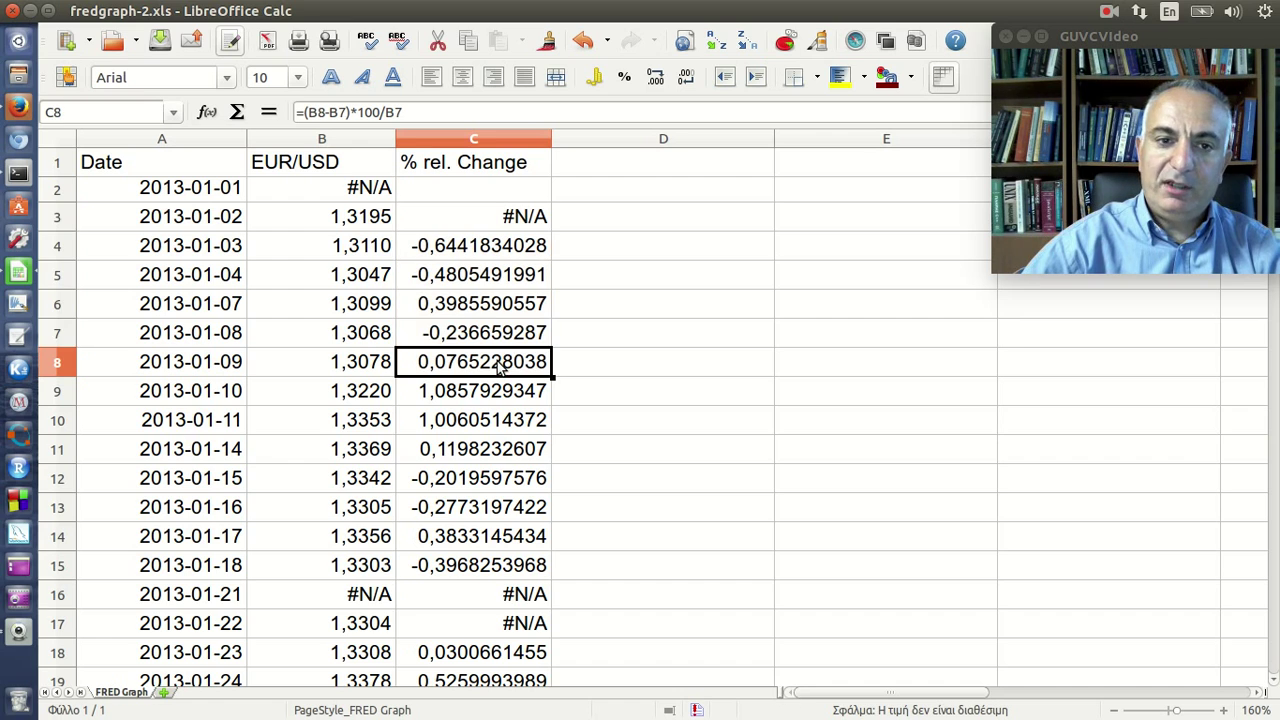
left_click(524, 228)
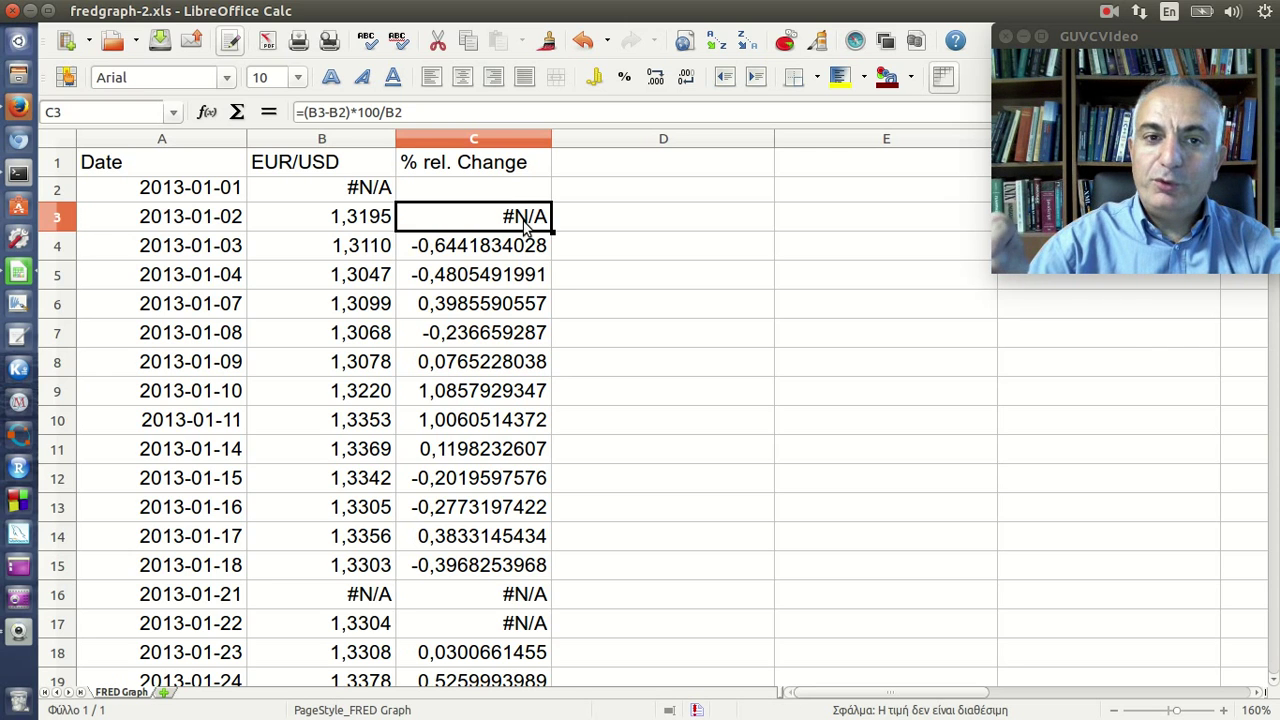
key("ctrl+shift+Down")
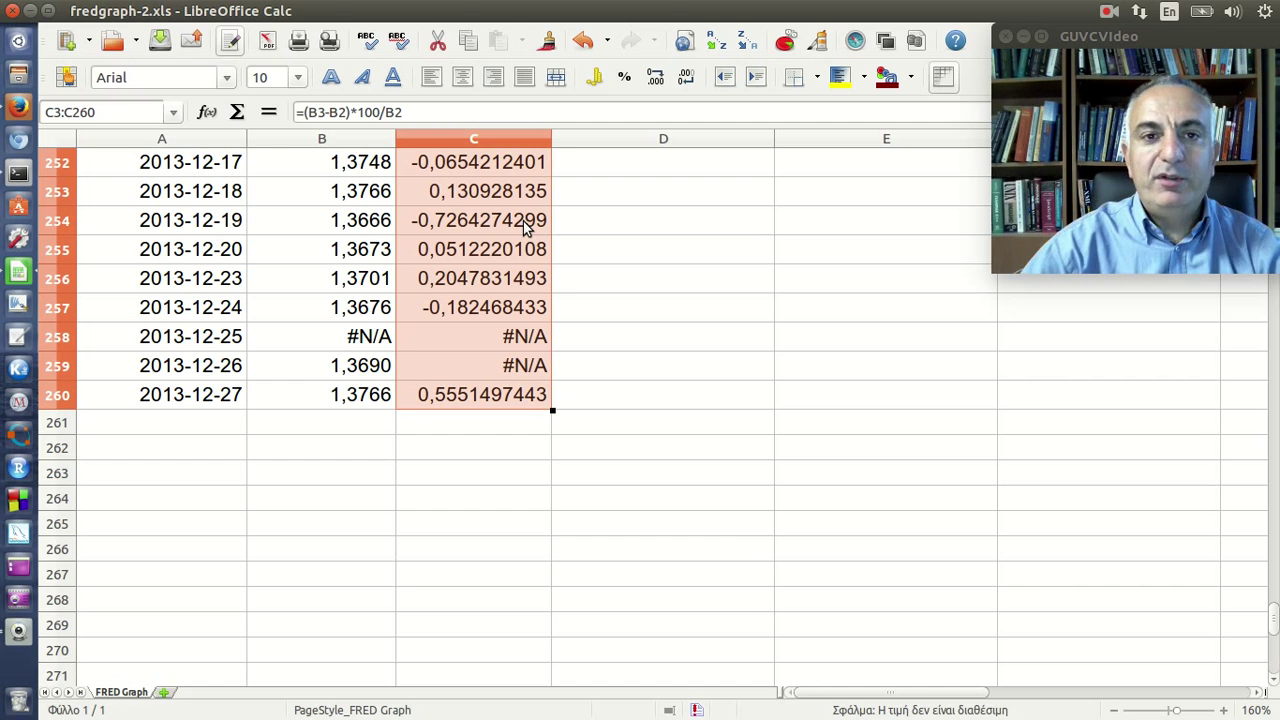
Step: Give the selected C3:C260 results a number format with 2 decimal places
left_click(374, 13)
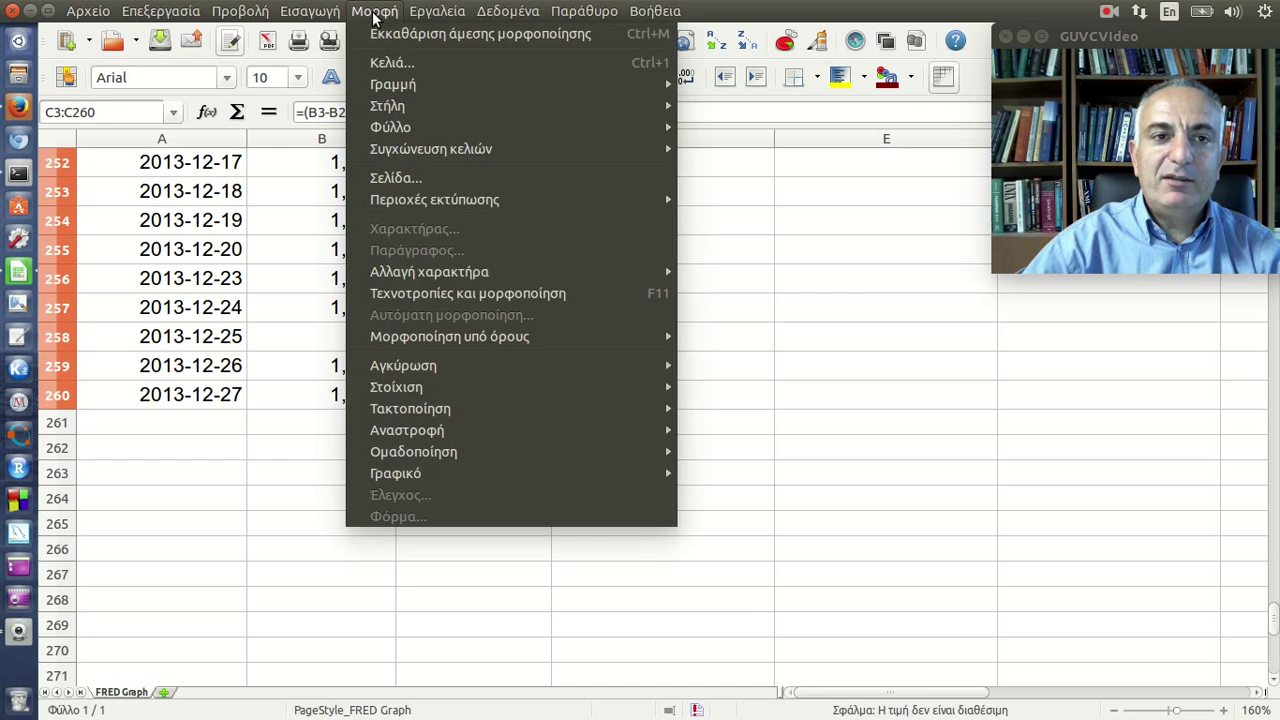
left_click(420, 64)
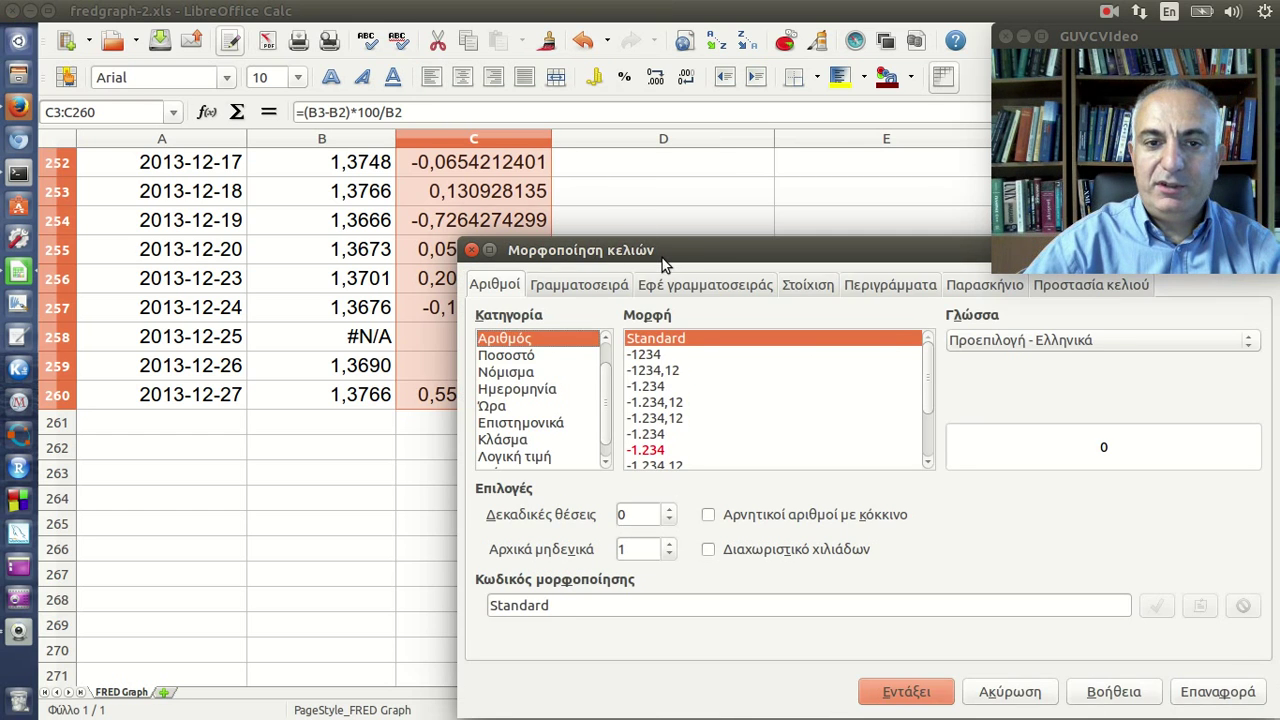
left_click_drag(662, 252, 555, 181)
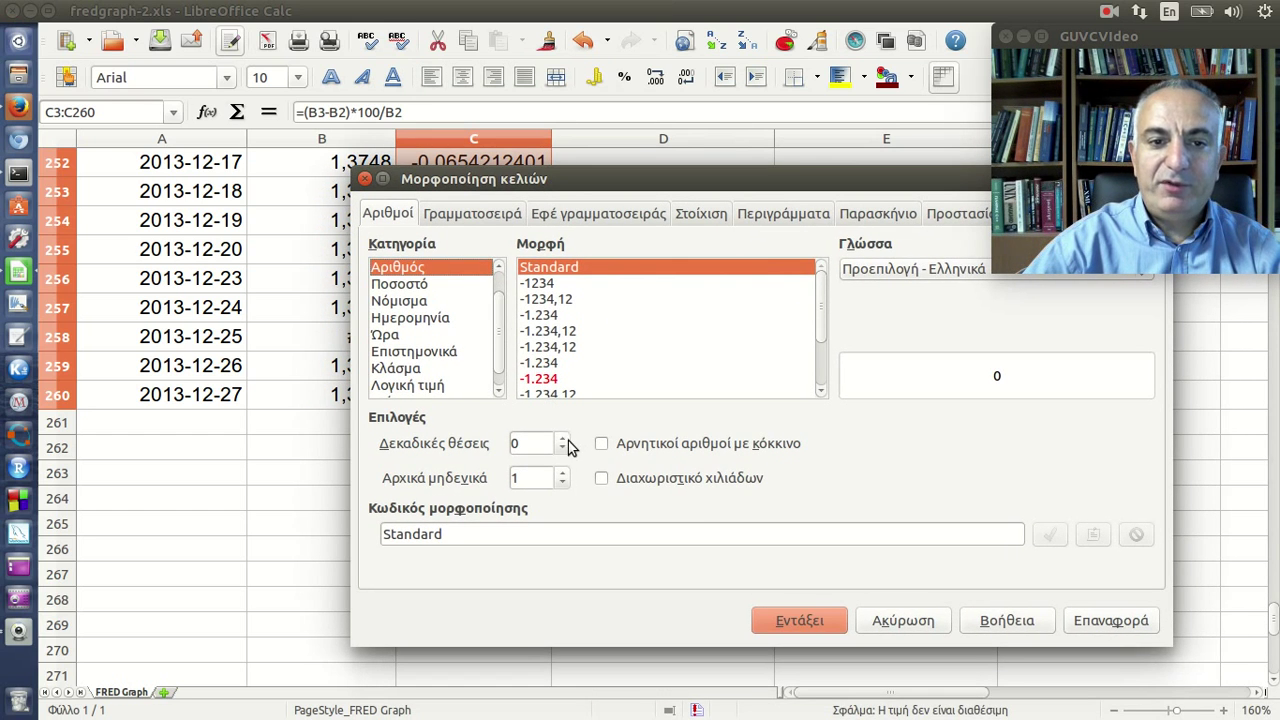
left_click(562, 439)
left_click(562, 439)
left_click(810, 622)
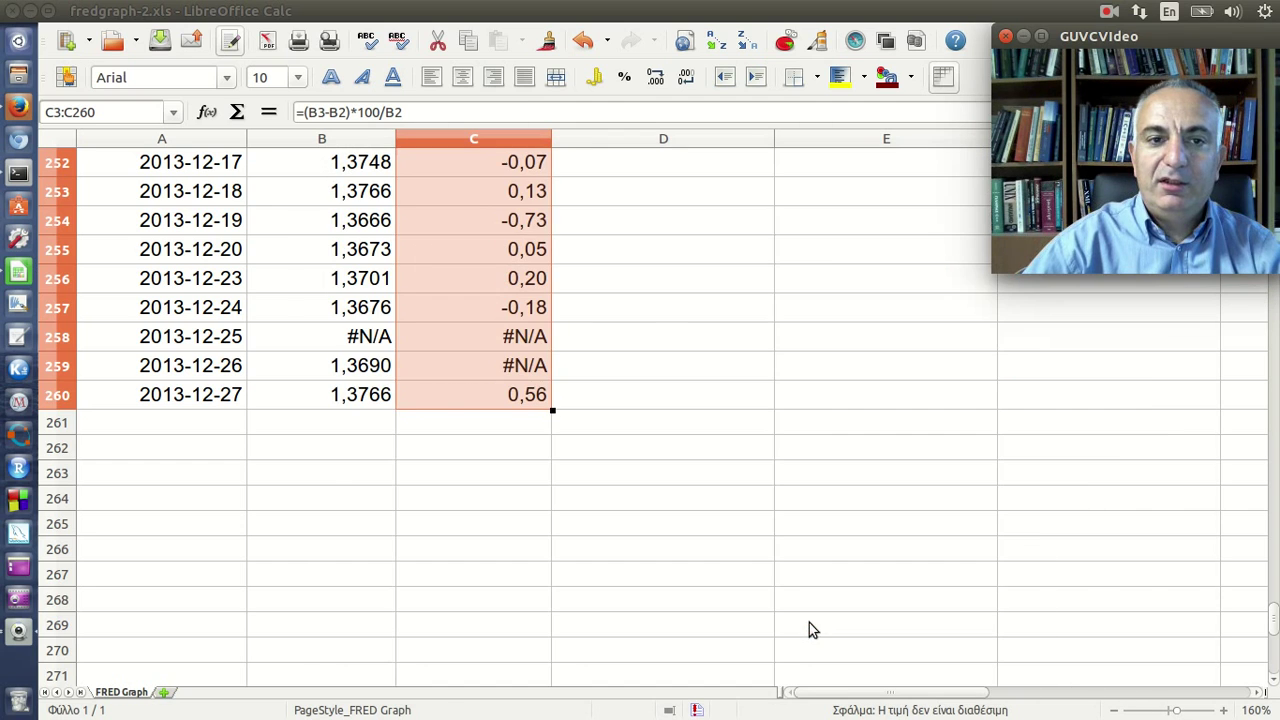
left_click(533, 402)
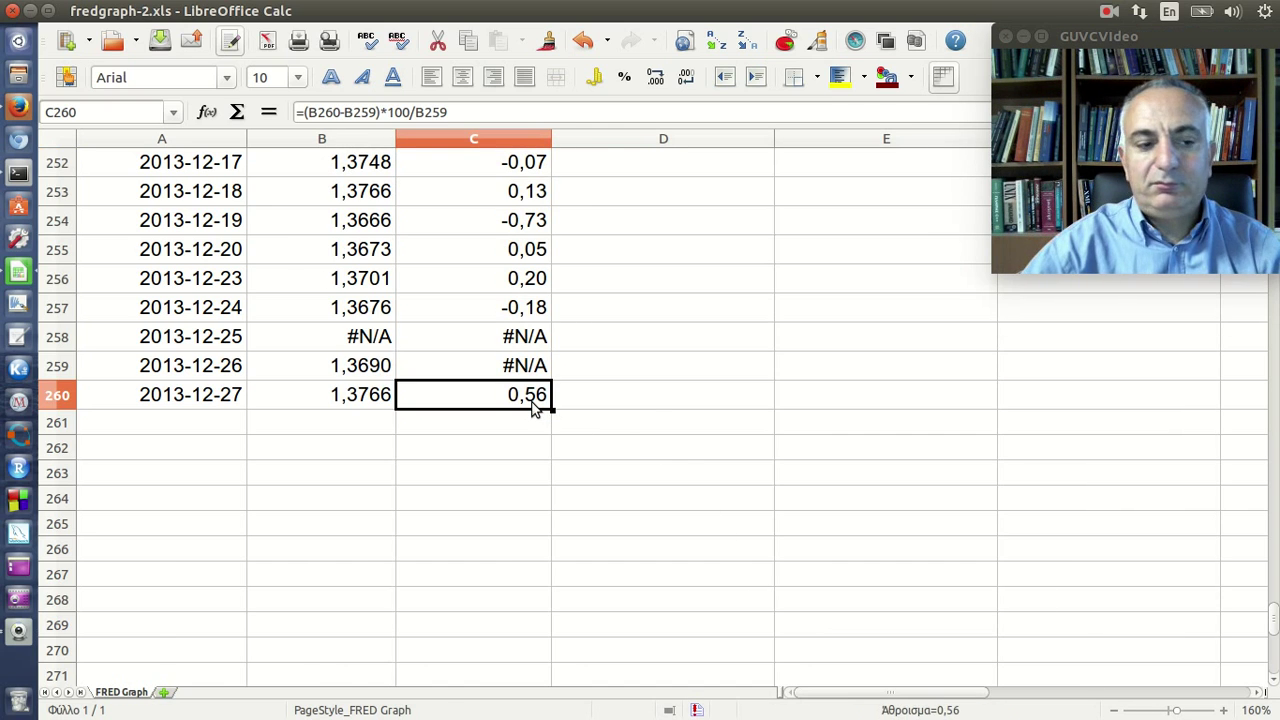
key("ctrl+Up")
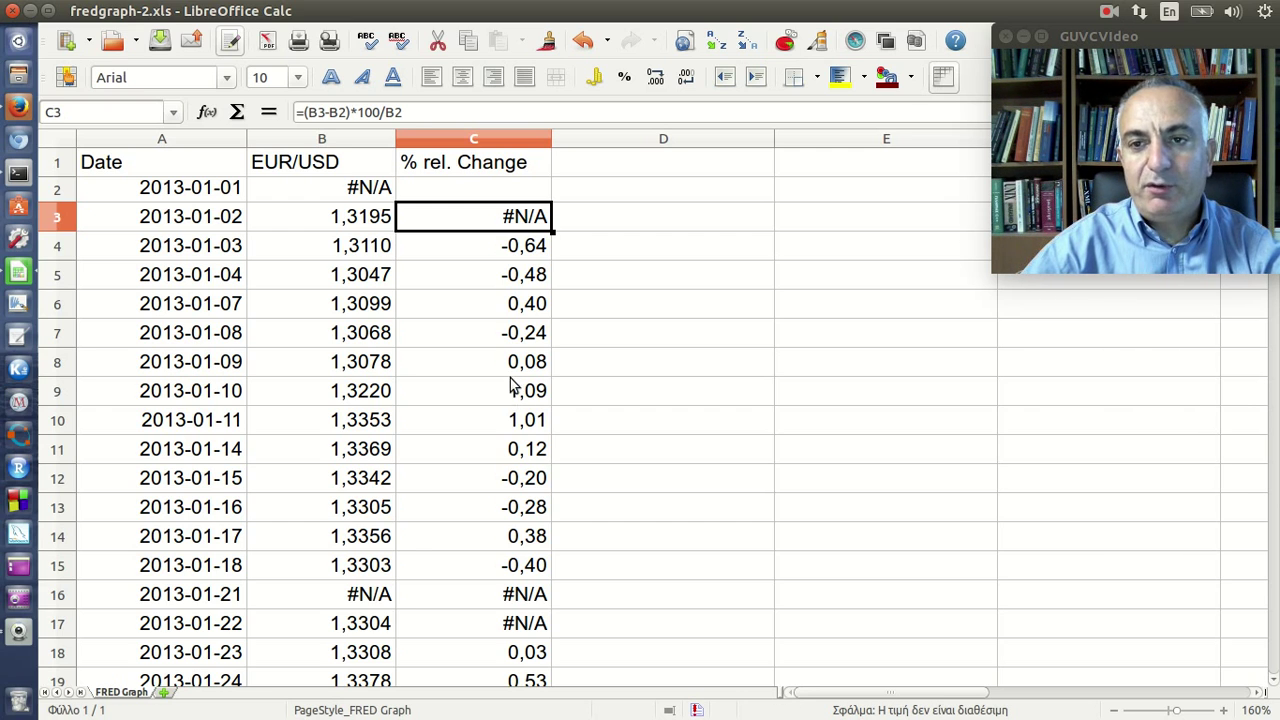
left_click(516, 258)
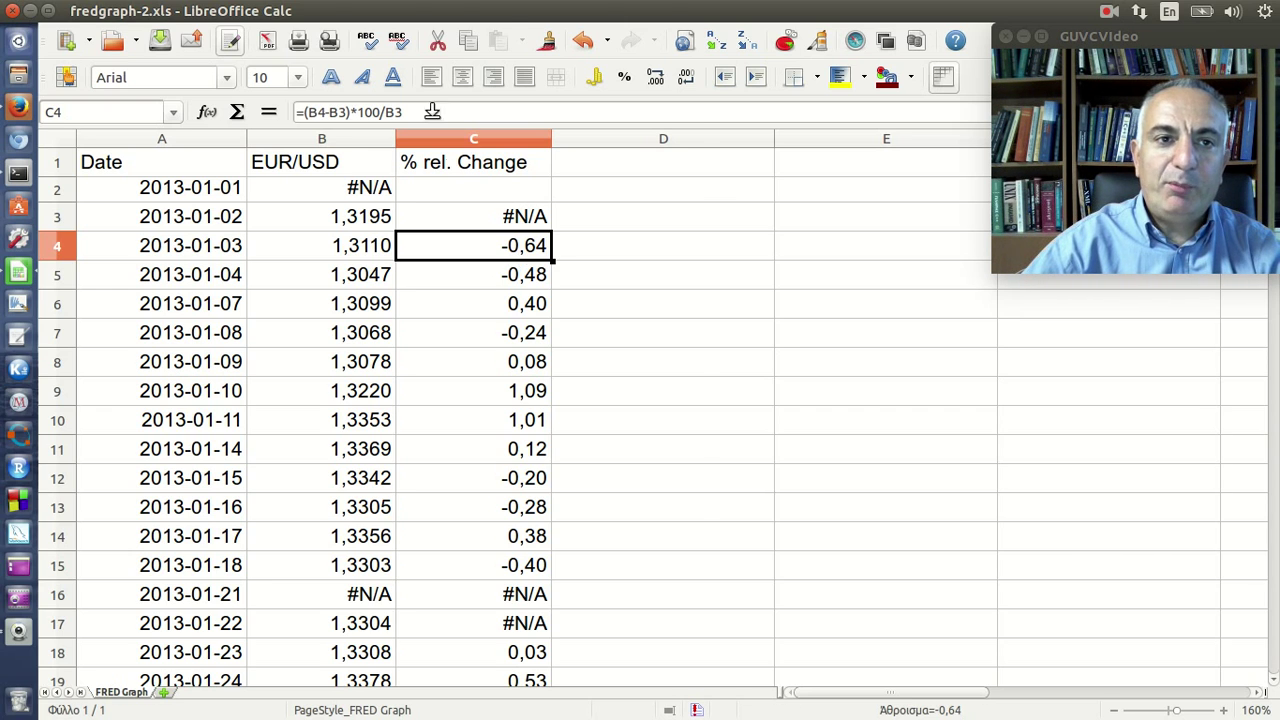
left_click(386, 12)
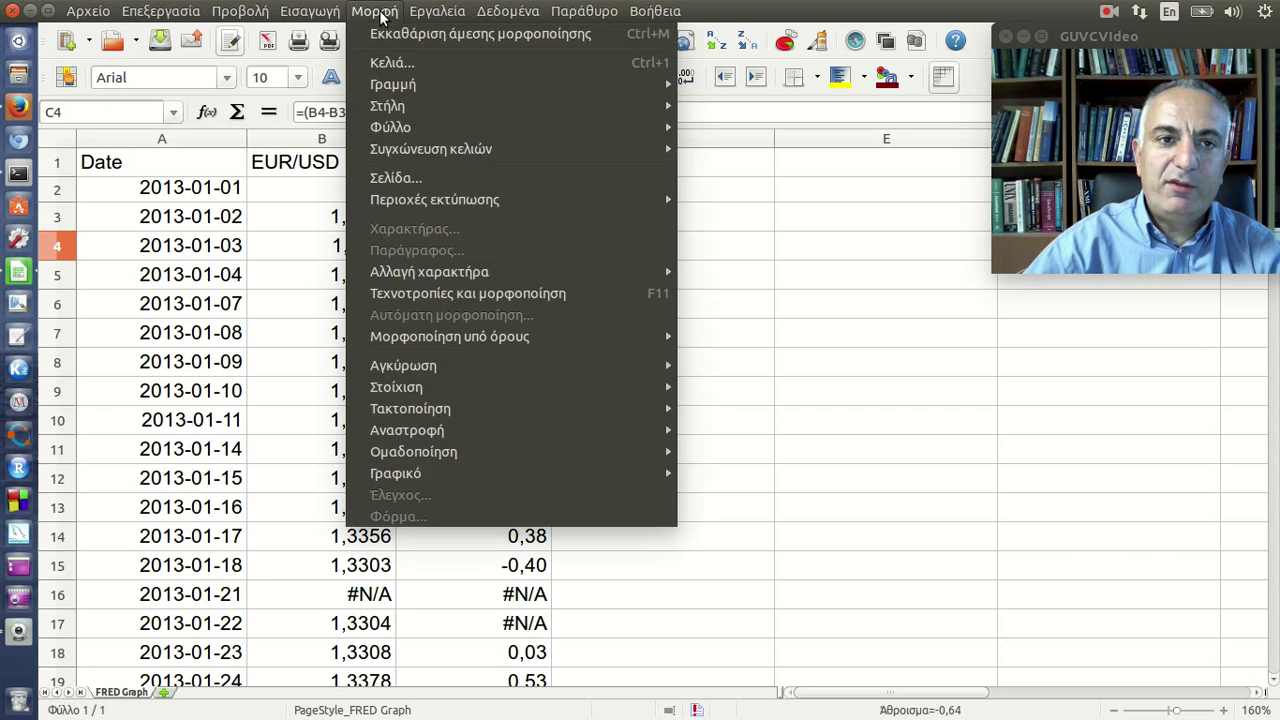
left_click(417, 60)
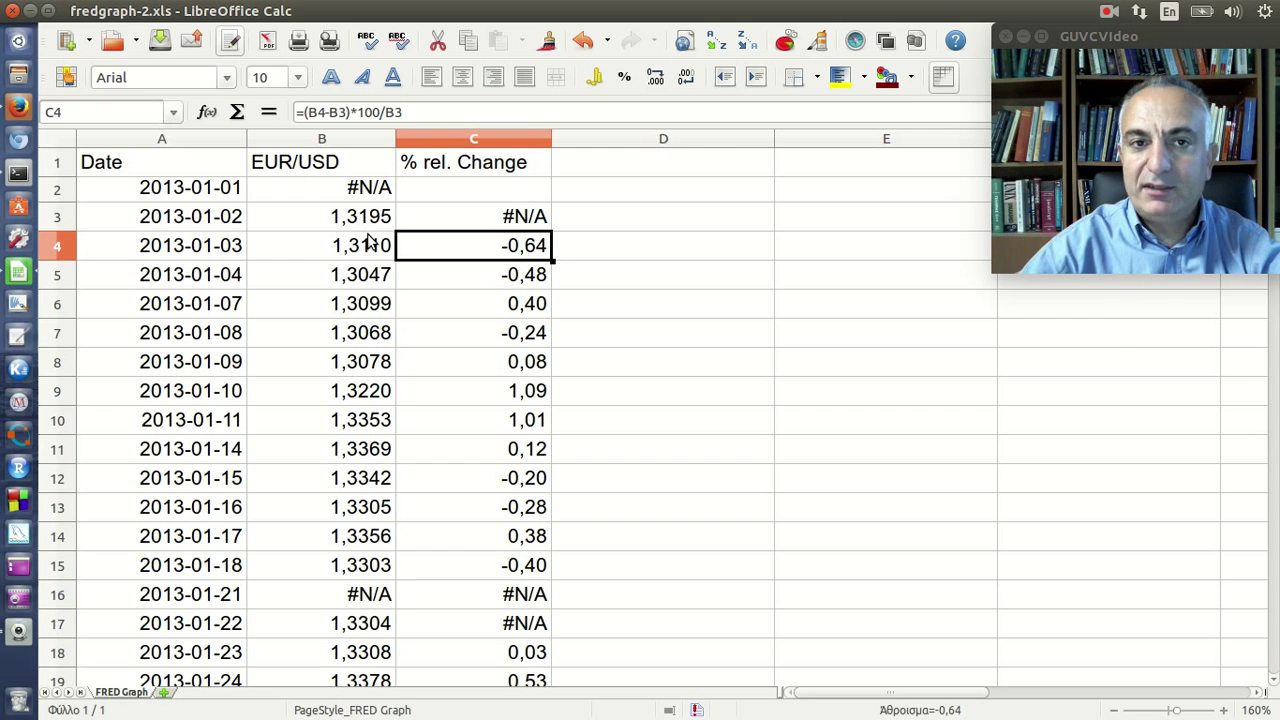
Step: Start a Line > Lines Only chart of the table data and advance to the Data Series step
left_click(785, 40)
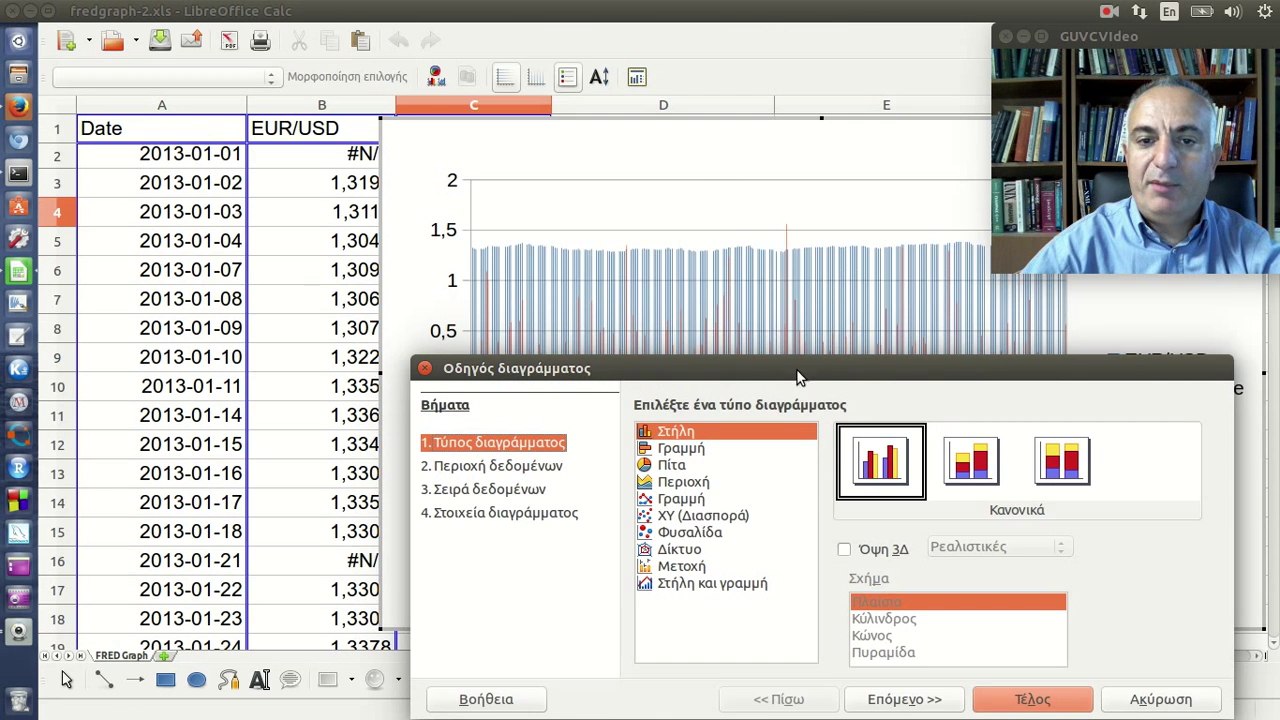
left_click_drag(798, 377, 685, 245)
left_click(607, 369)
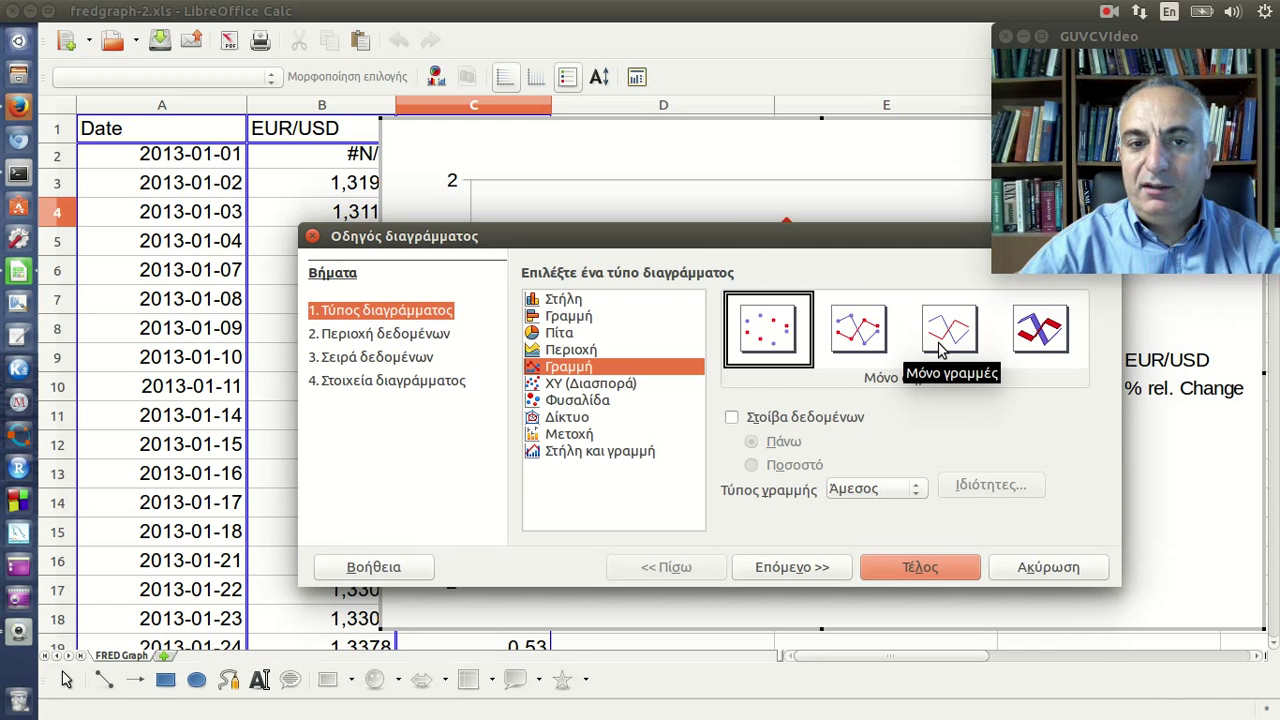
left_click(942, 347)
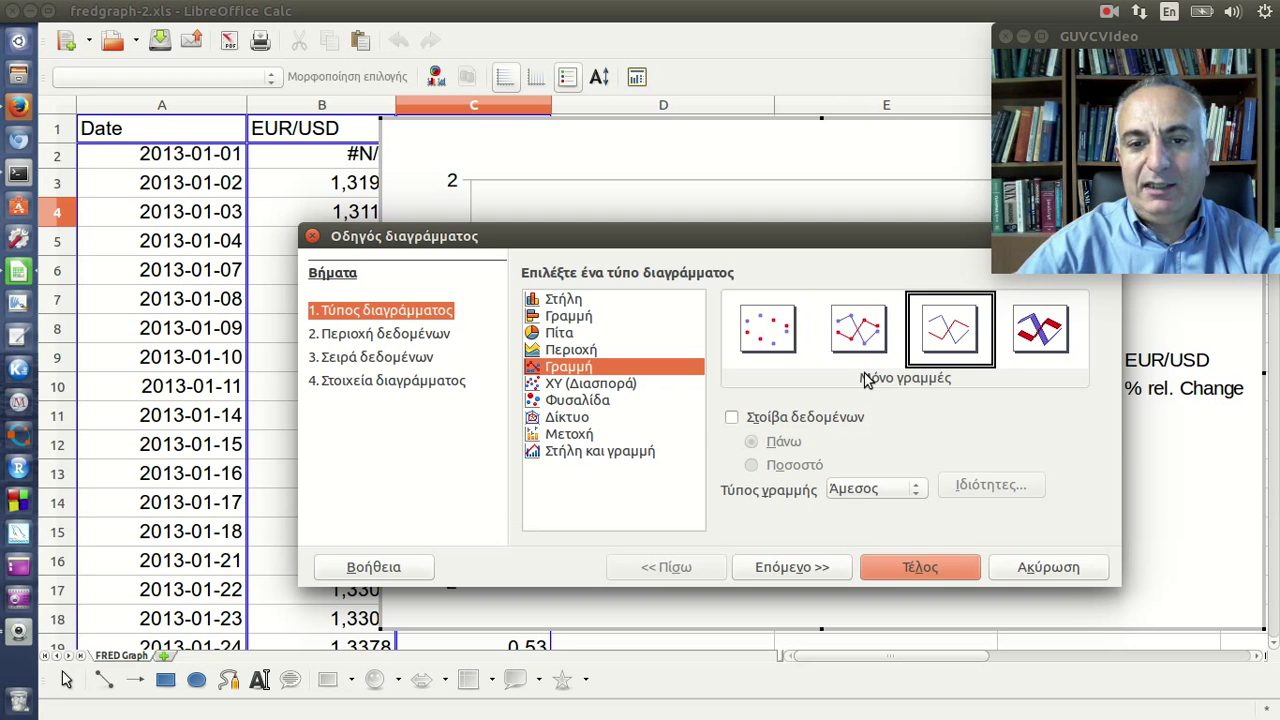
left_click(835, 568)
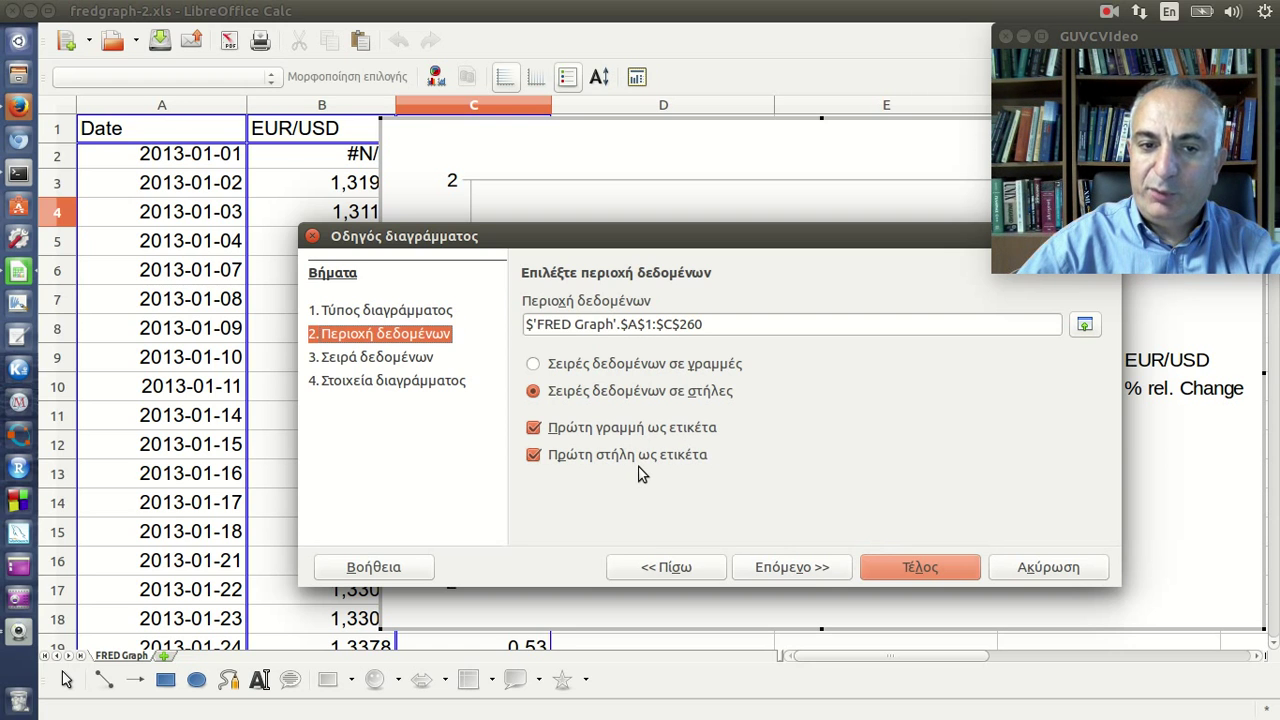
left_click(788, 568)
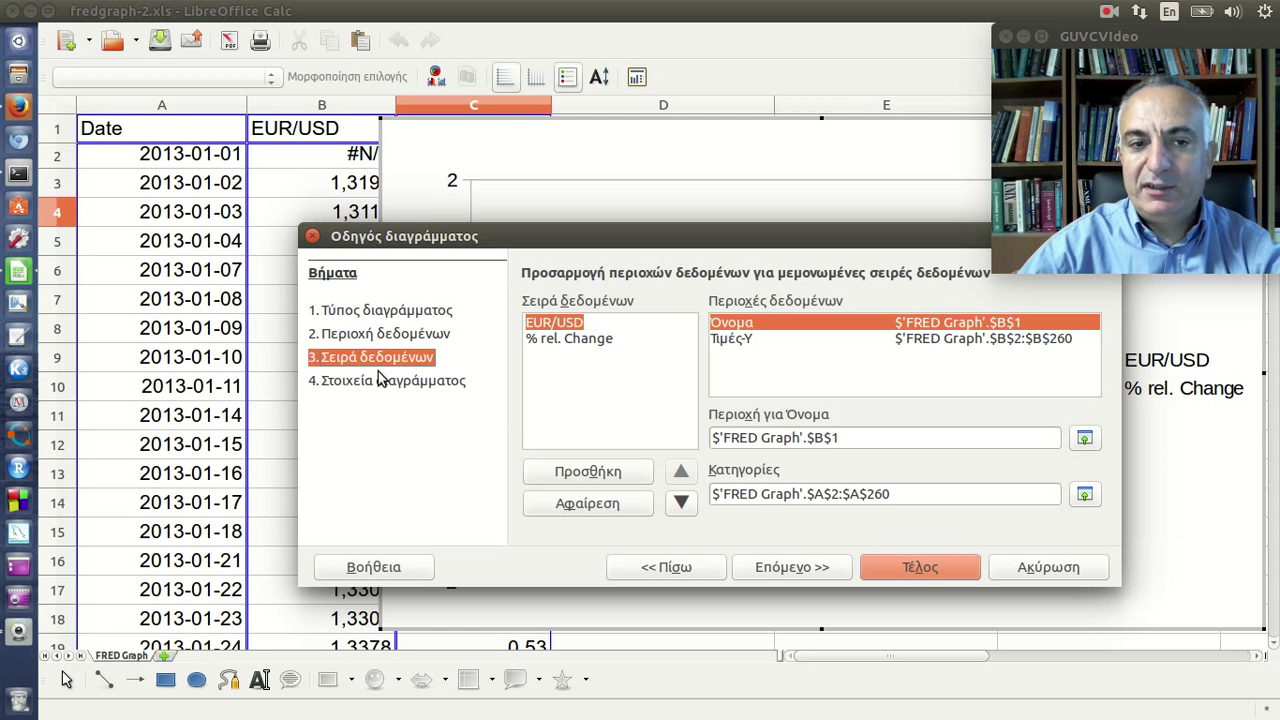
left_click_drag(486, 246, 983, 246)
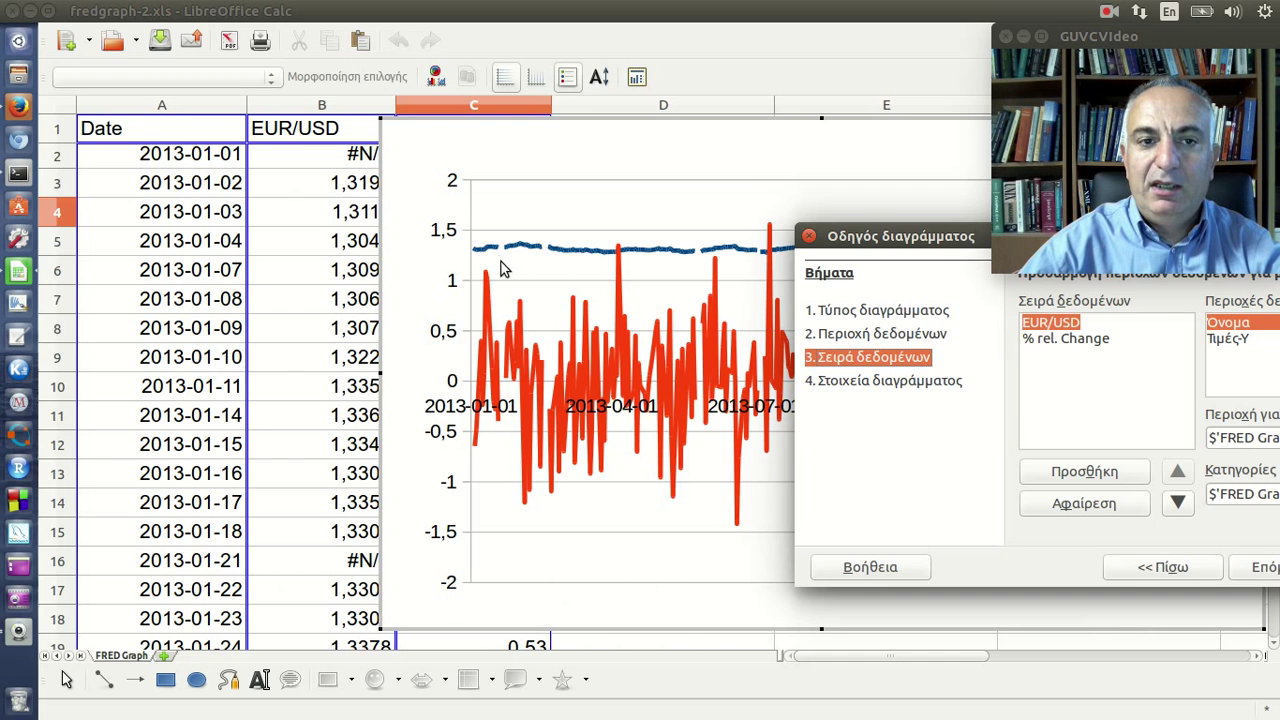
left_click_drag(873, 242, 511, 235)
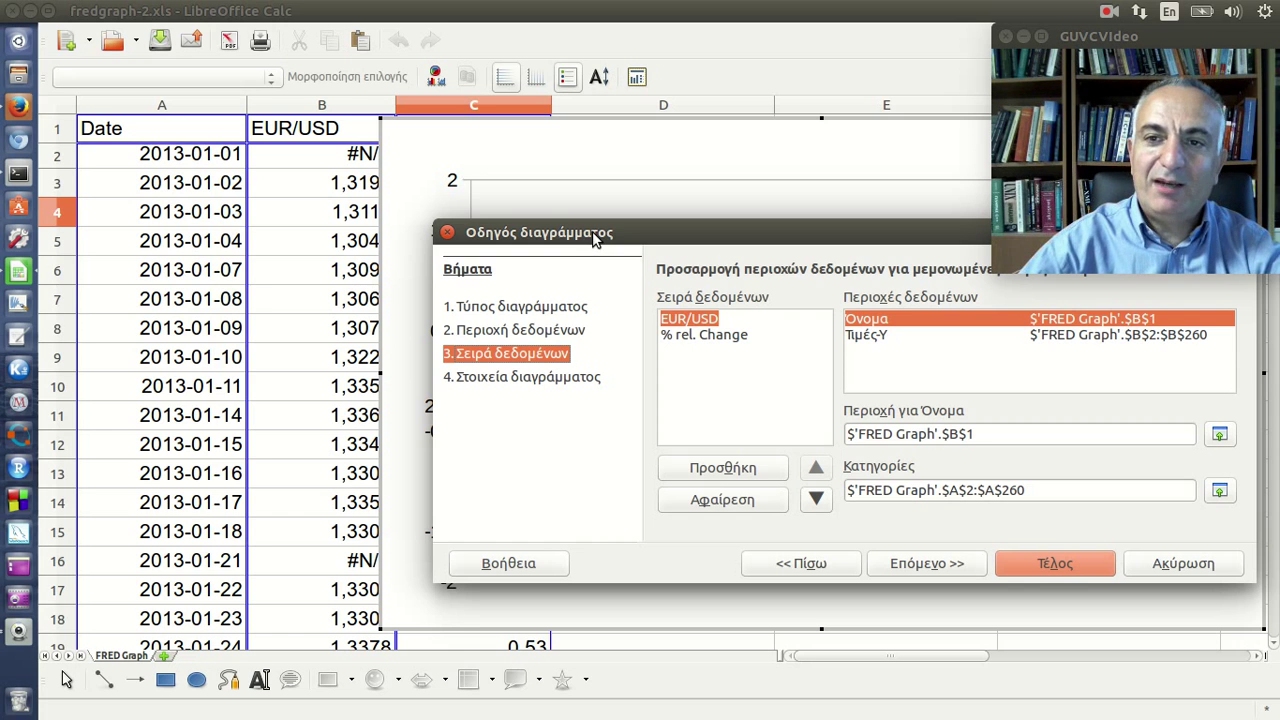
left_click(20, 110)
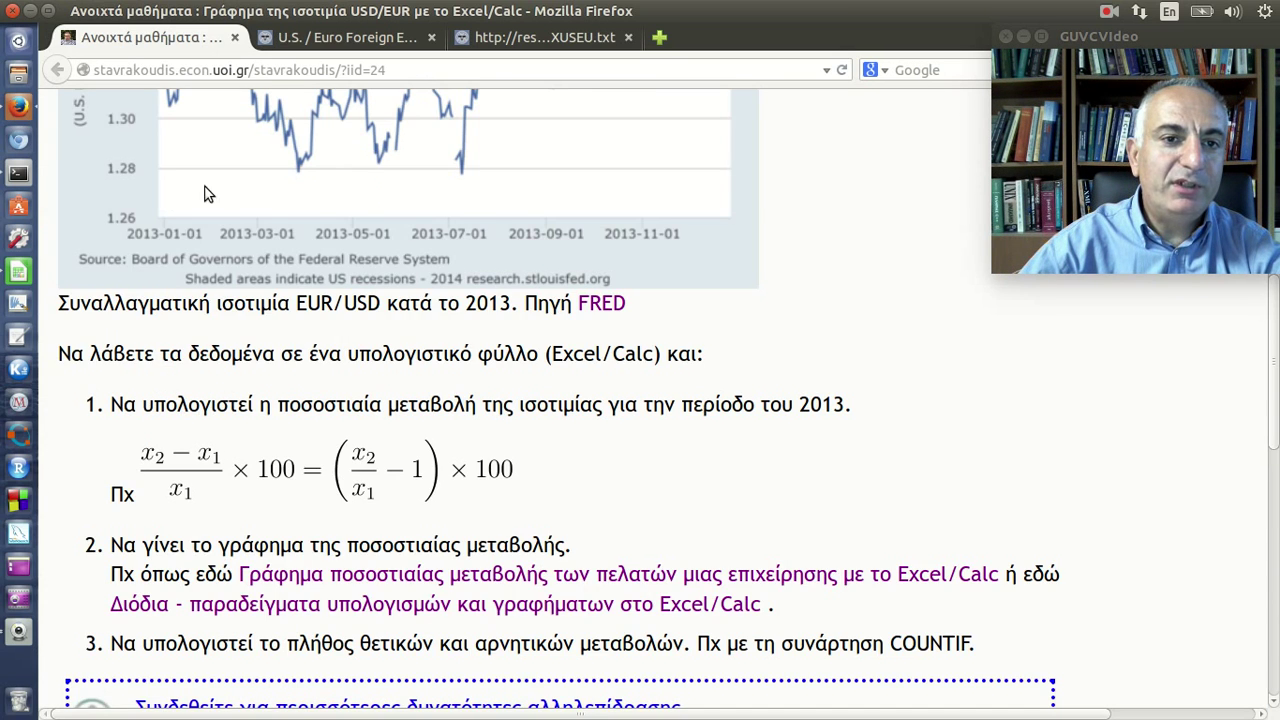
scroll(282, 253, "up", 5)
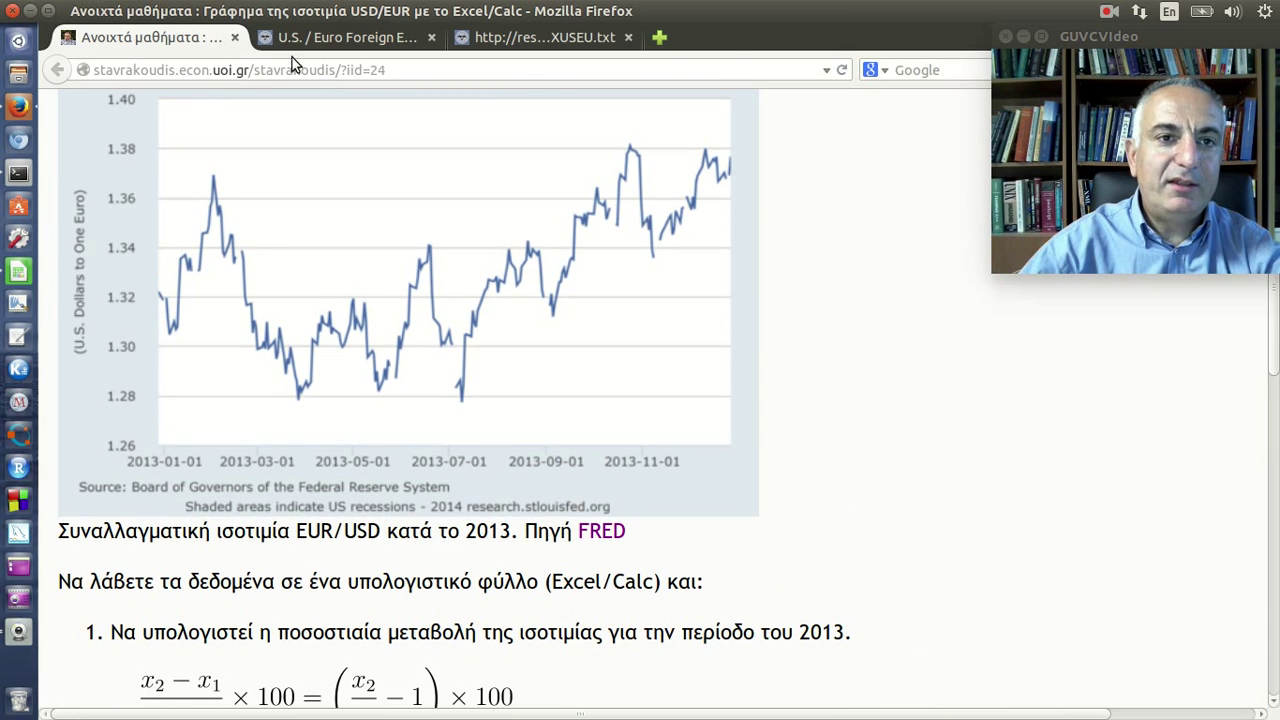
left_click(310, 37)
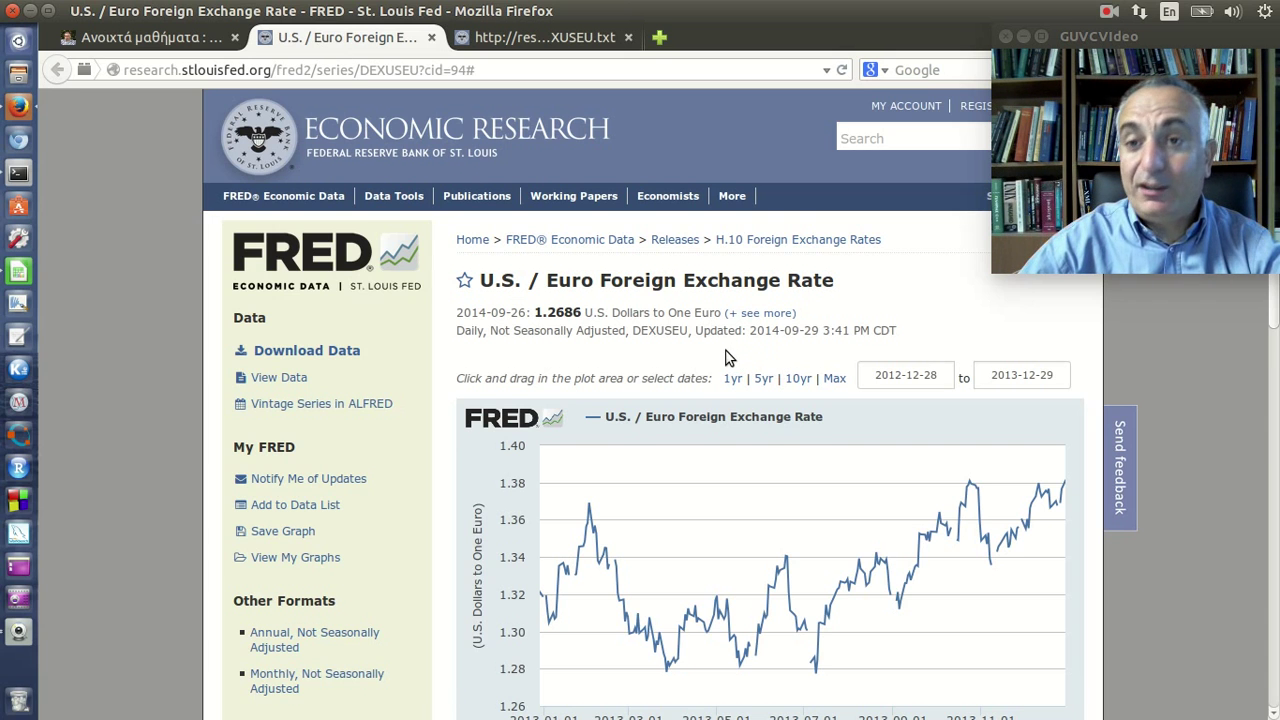
scroll(499, 345, "down", 1)
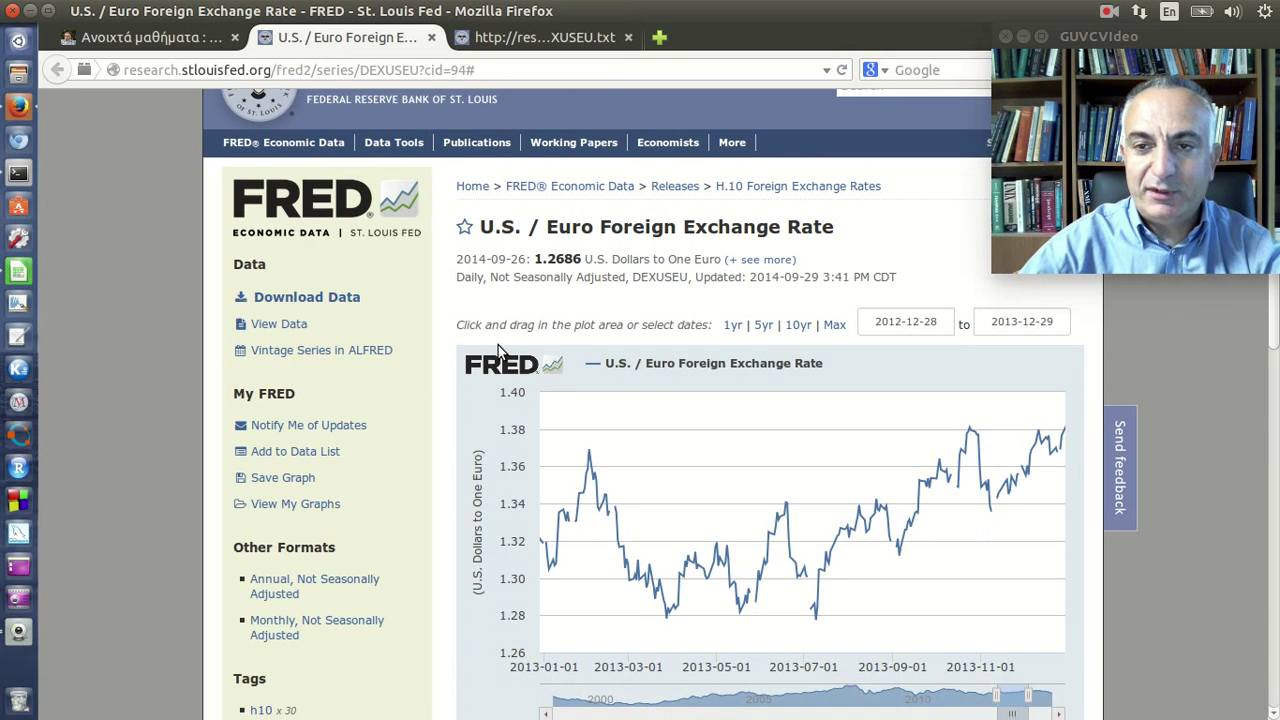
left_click(22, 272)
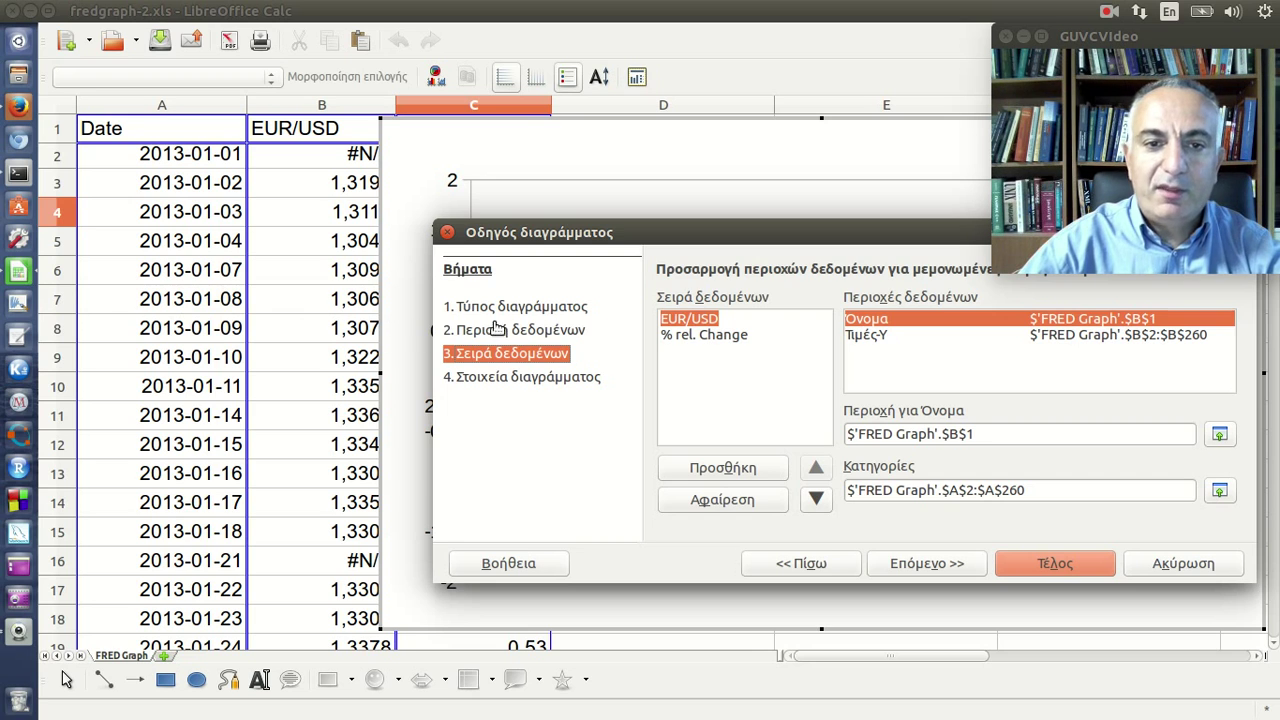
Step: Remove the EUR/USD series so only % rel. Change is plotted
left_click(760, 500)
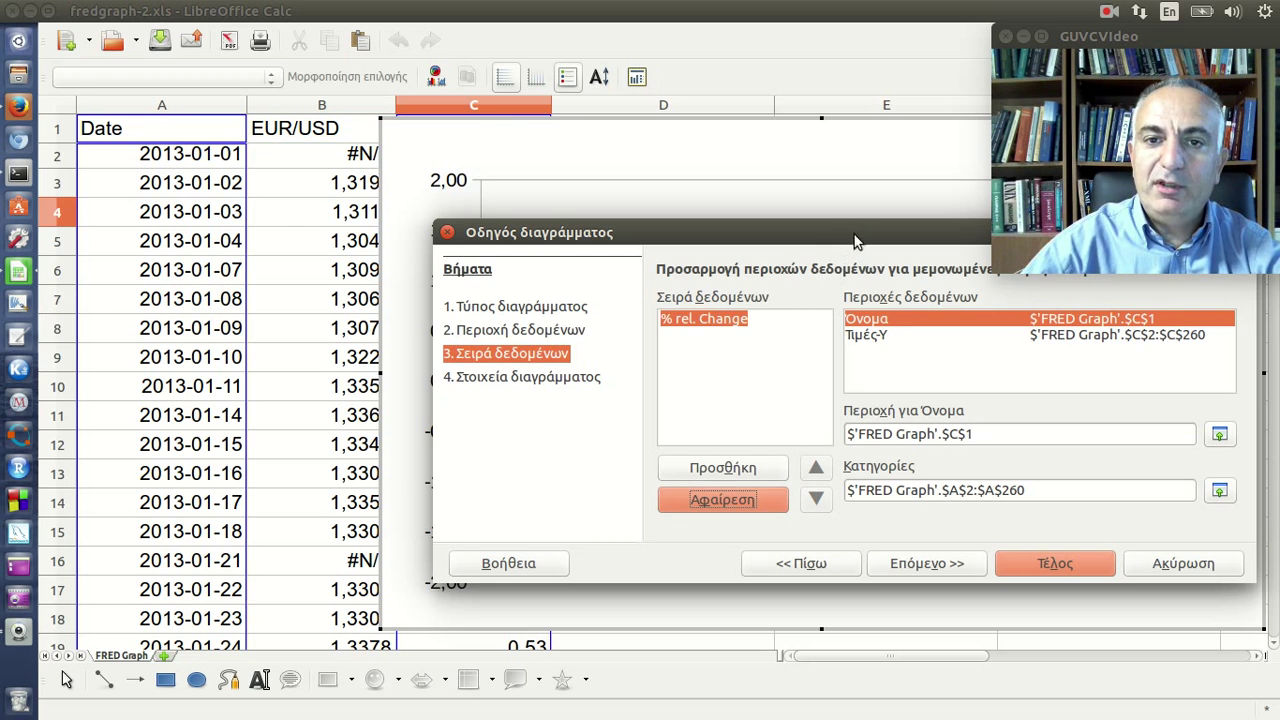
mouse_move(855, 240)
left_mouse_down()
mouse_move(621, 240)
mouse_move(1275, 247)
mouse_move(725, 244)
left_mouse_up()
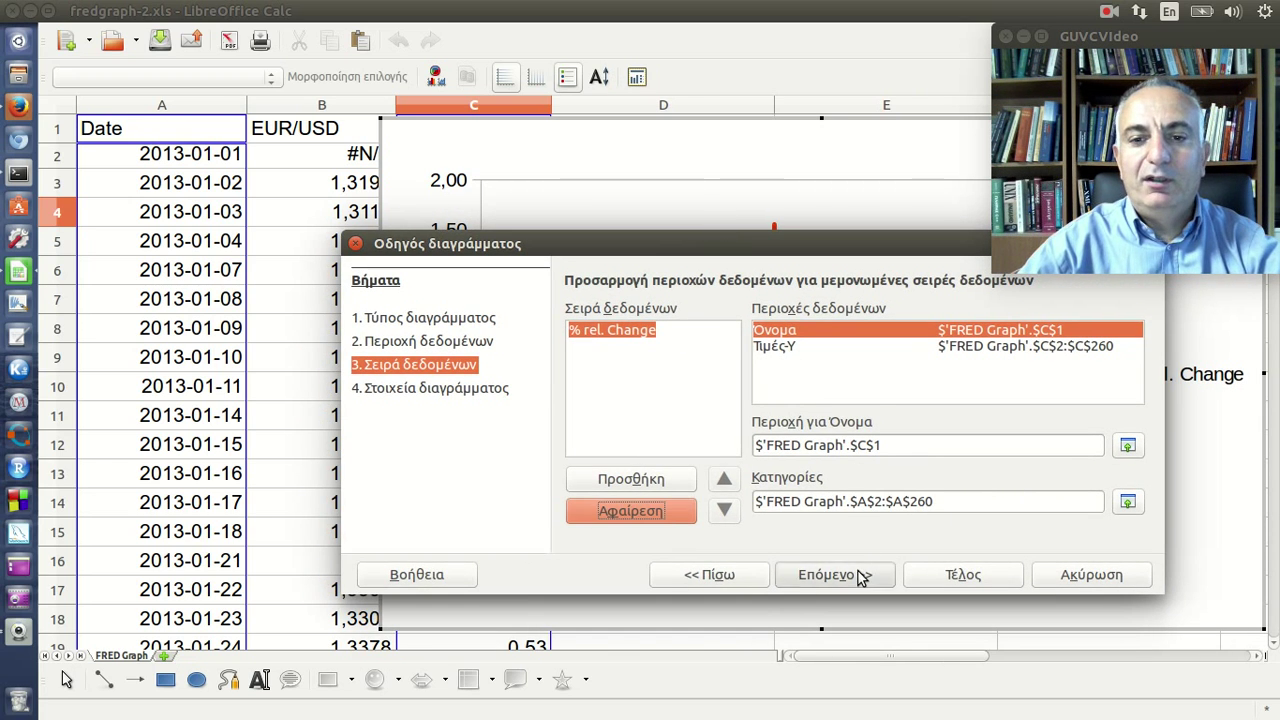
left_click(860, 577)
Step: Hide the legend, add the '% rel. change' axis title, and finish the chart
left_click(926, 311)
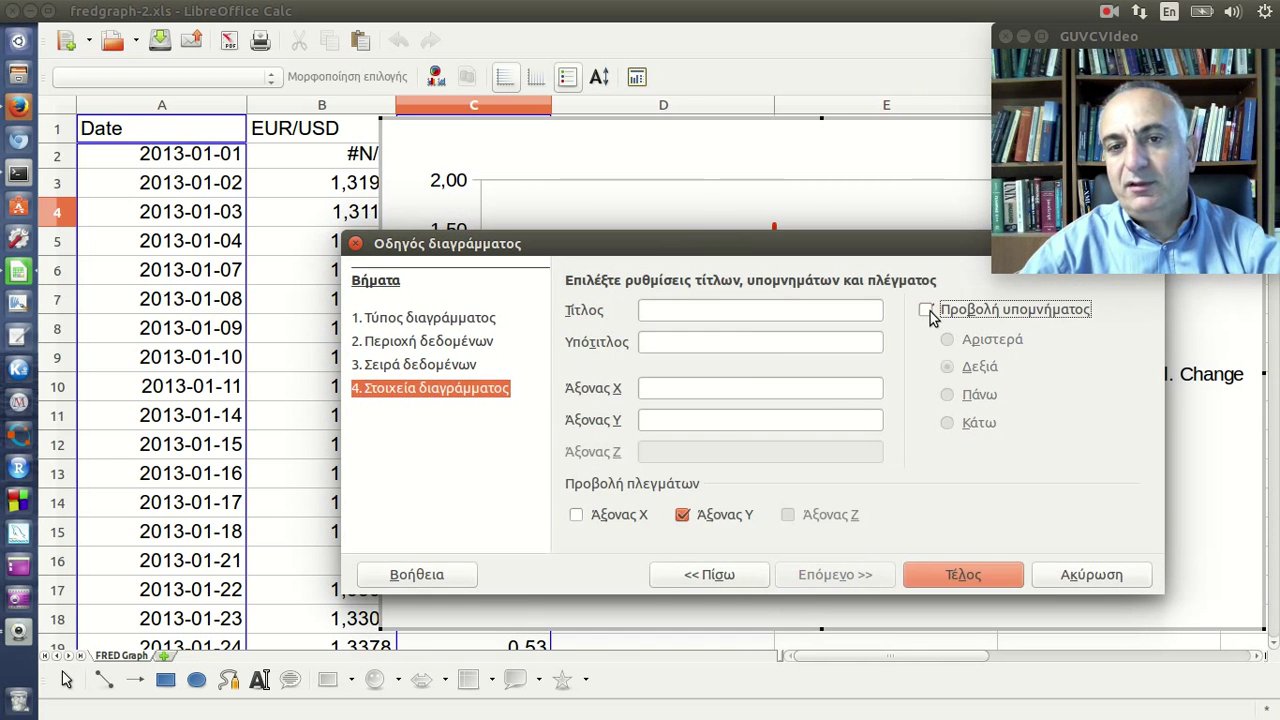
left_click(727, 387)
type("Date")
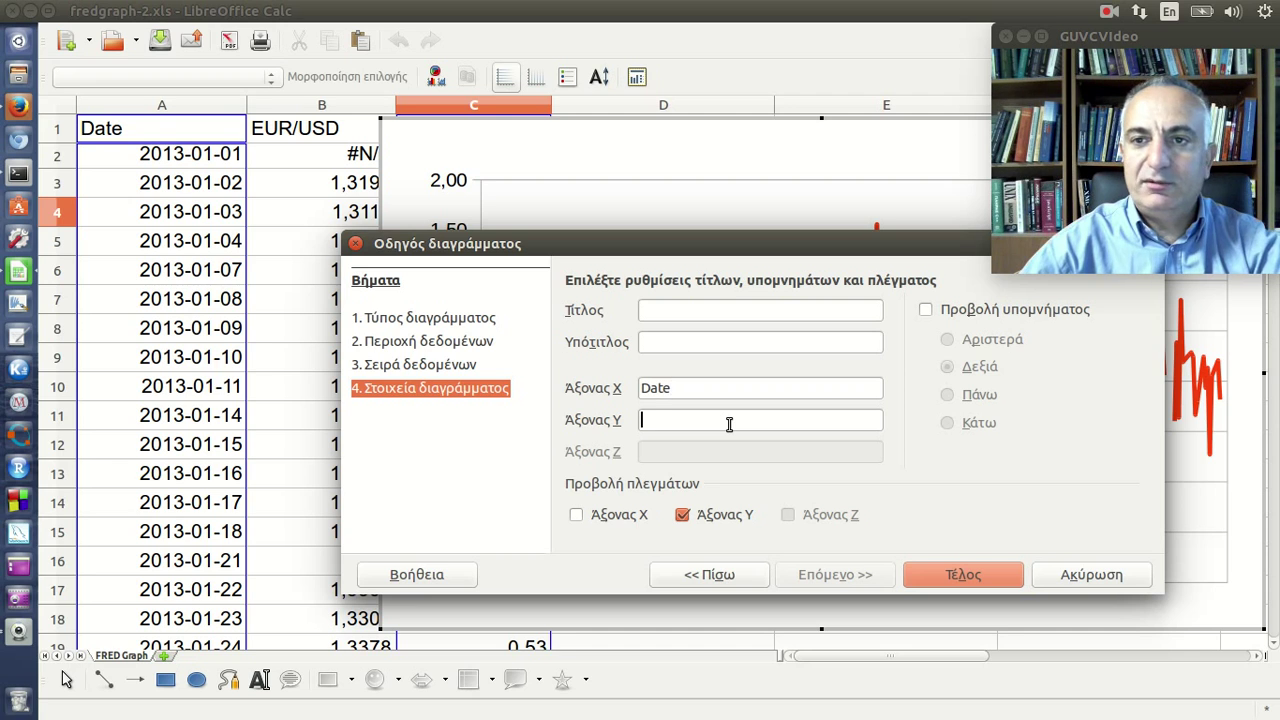
type("% ")
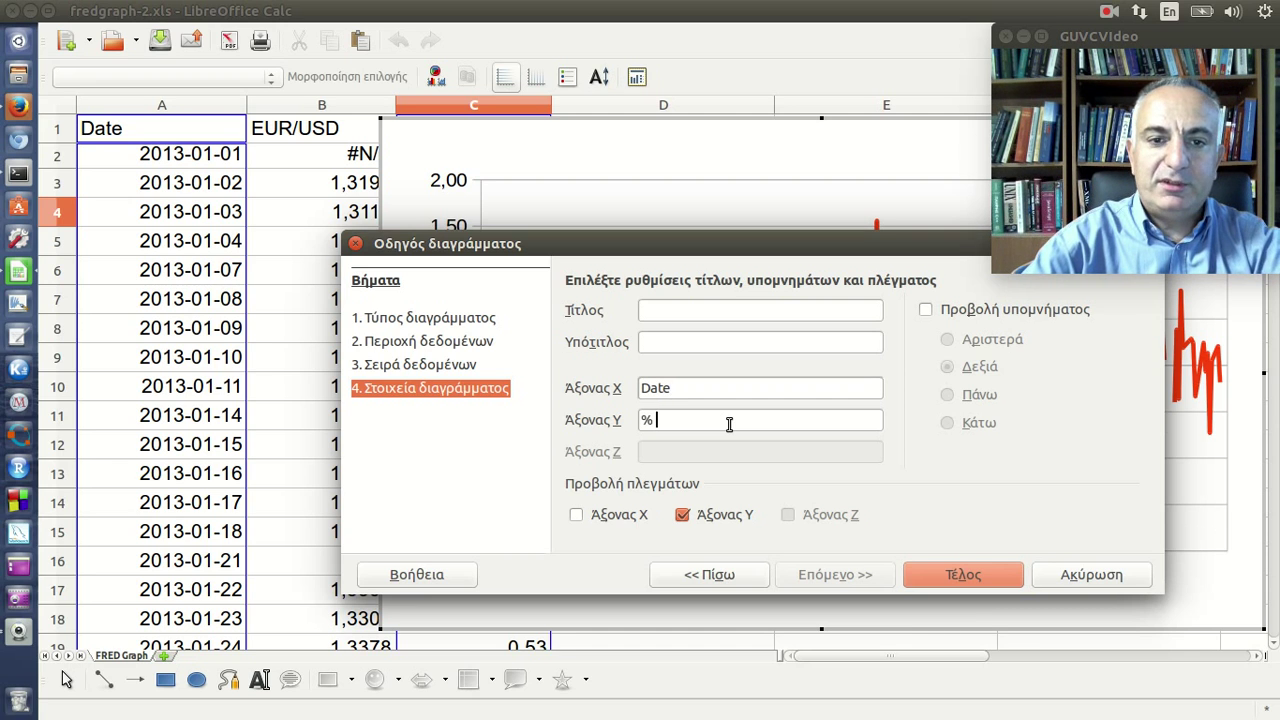
type("rel. ")
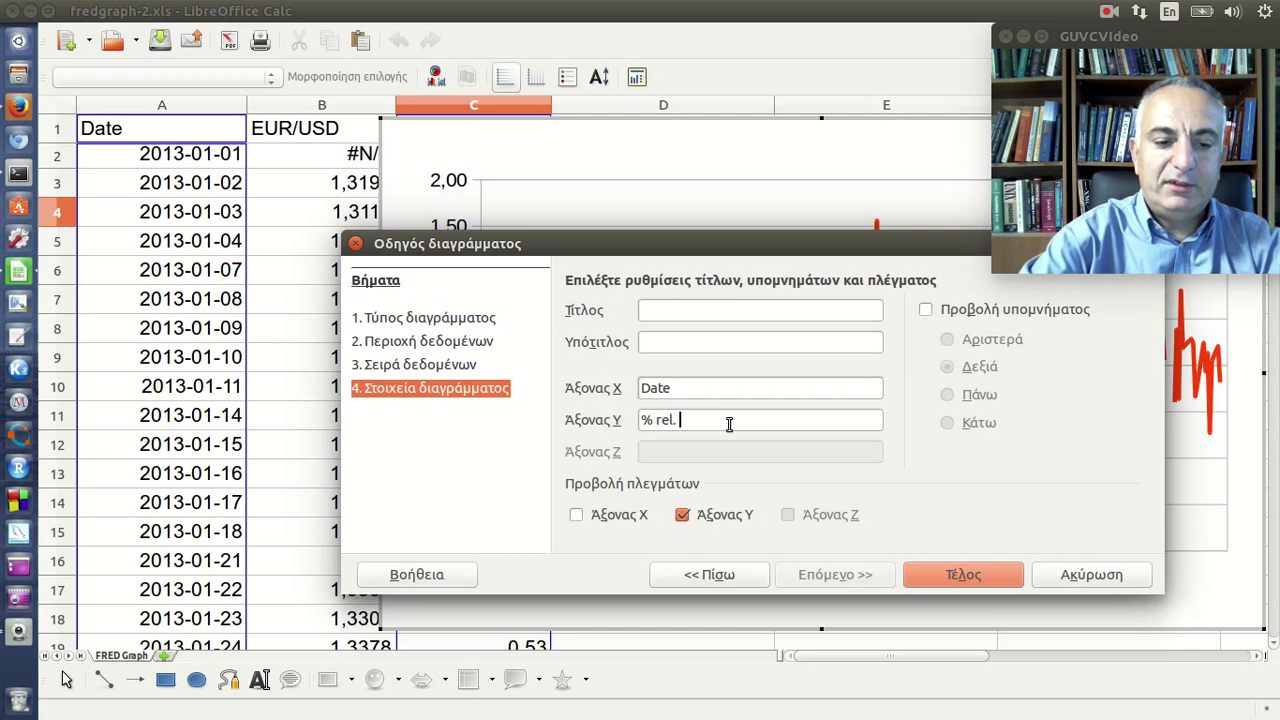
type("change")
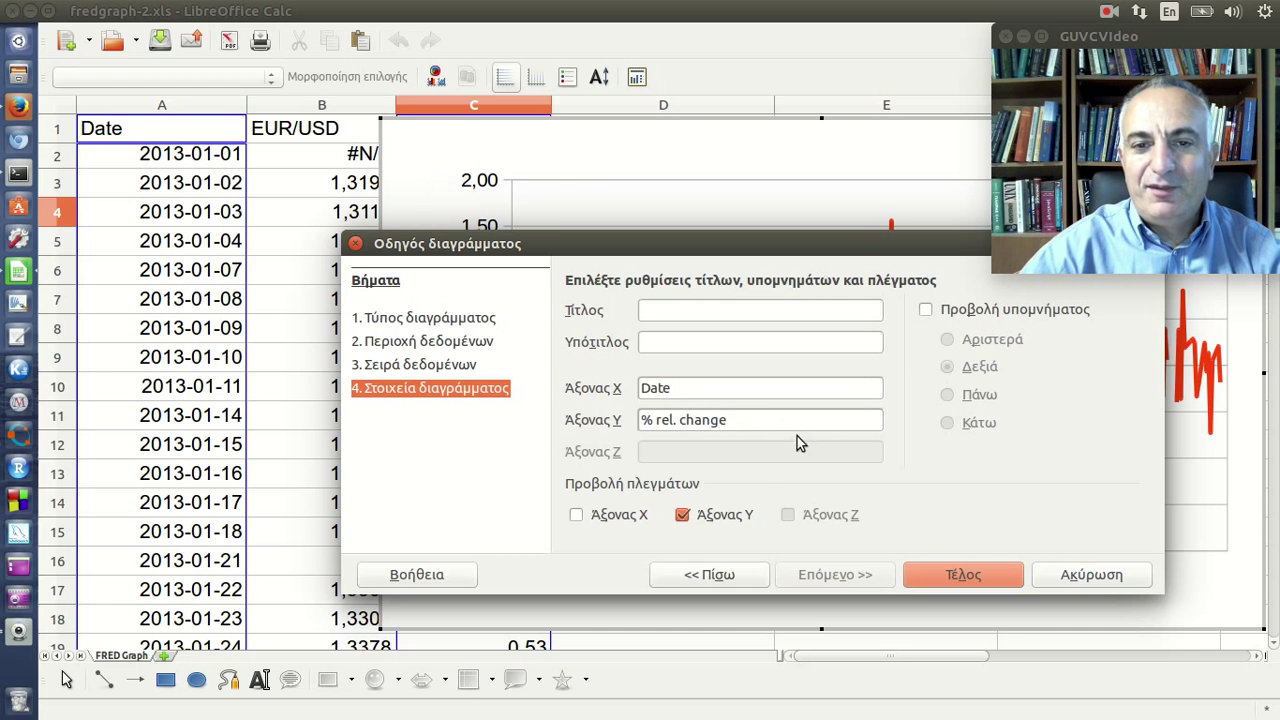
left_click(976, 582)
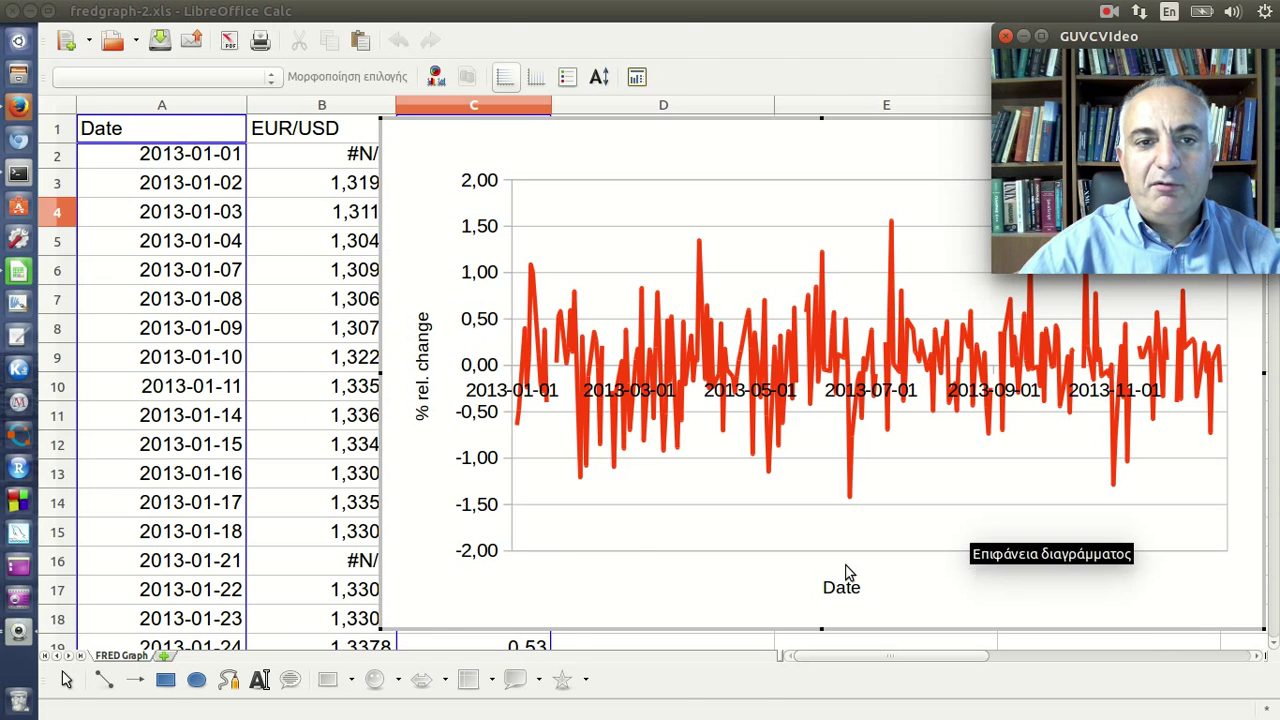
Step: Exit chart edit mode by selecting cell B15 outside the chart
left_click(328, 535)
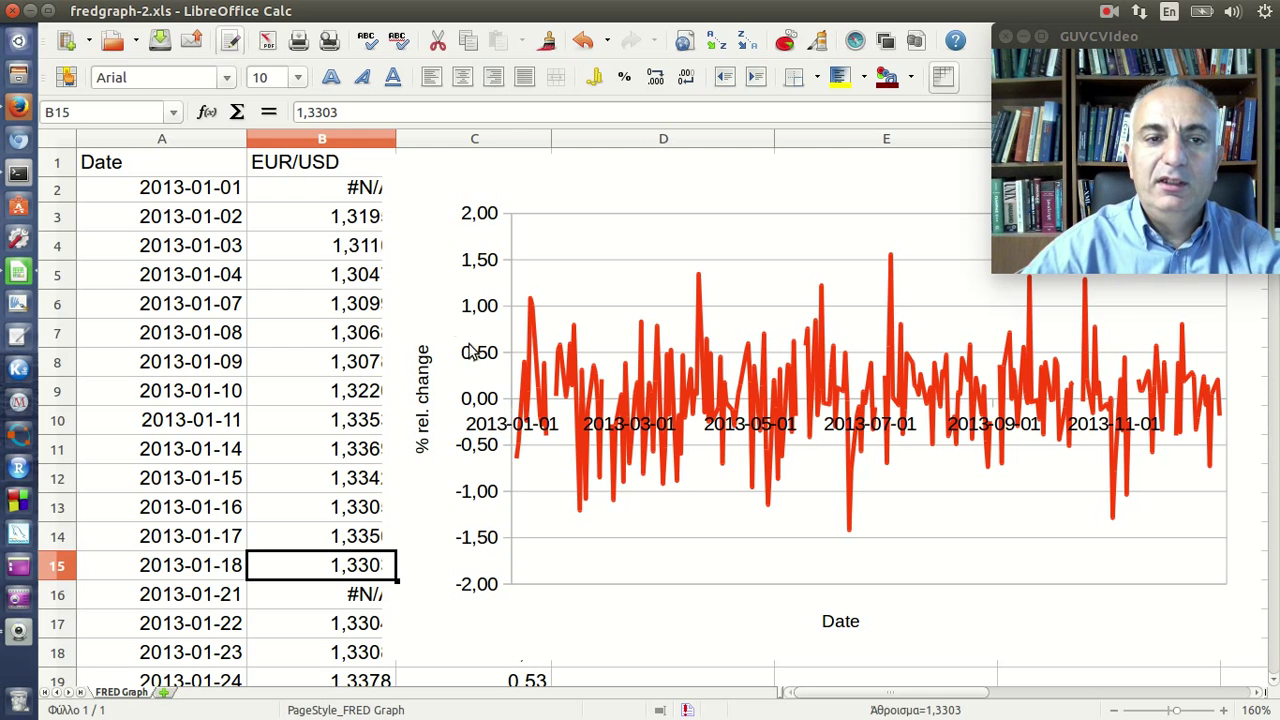
Step: Move the chart to the right, clear of the data columns
left_click_drag(470, 352, 1030, 441)
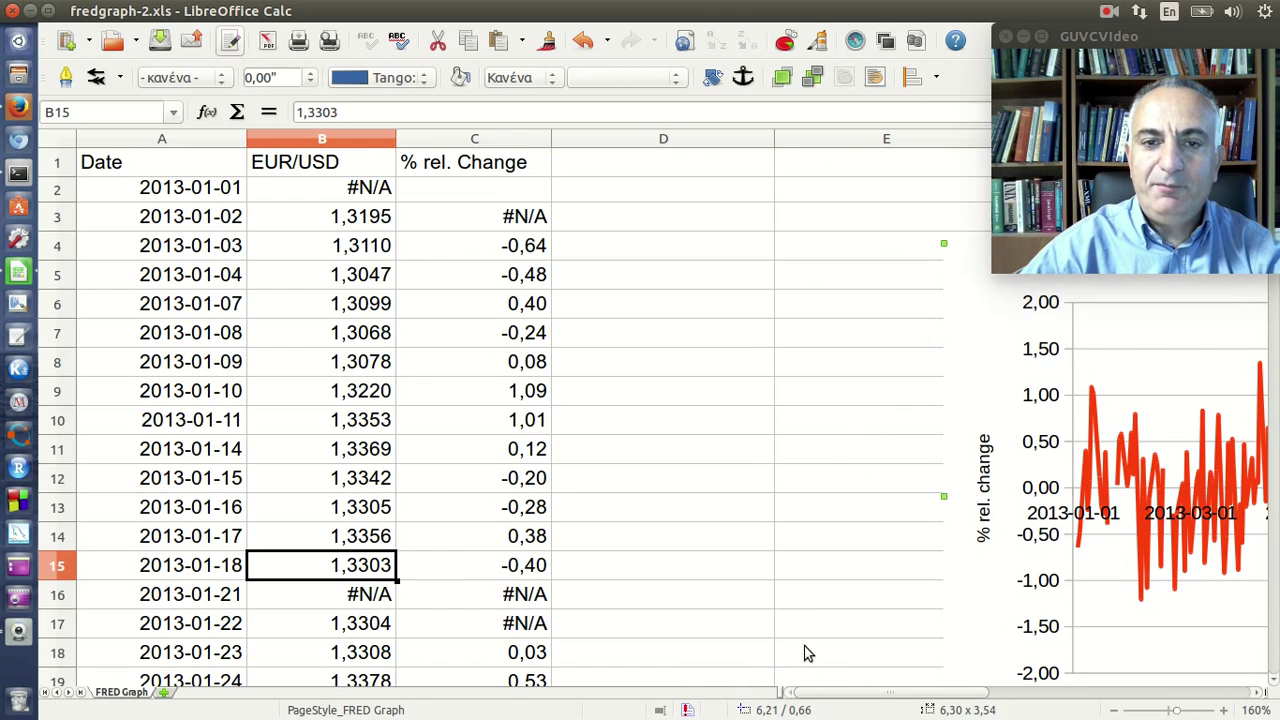
left_click_drag(871, 692, 935, 692)
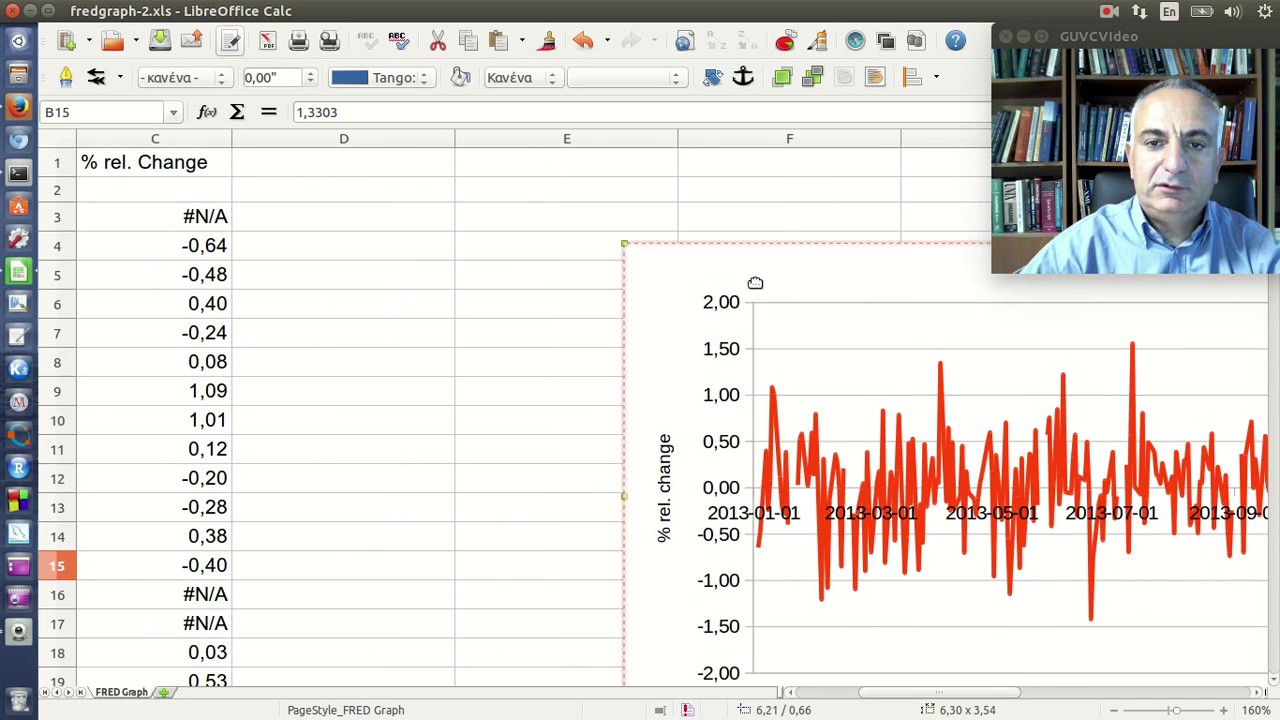
left_click_drag(755, 283, 917, 270)
left_click_drag(958, 692, 777, 674)
Step: Narrow the empty columns D and E beside the % rel. Change data
left_click(693, 196)
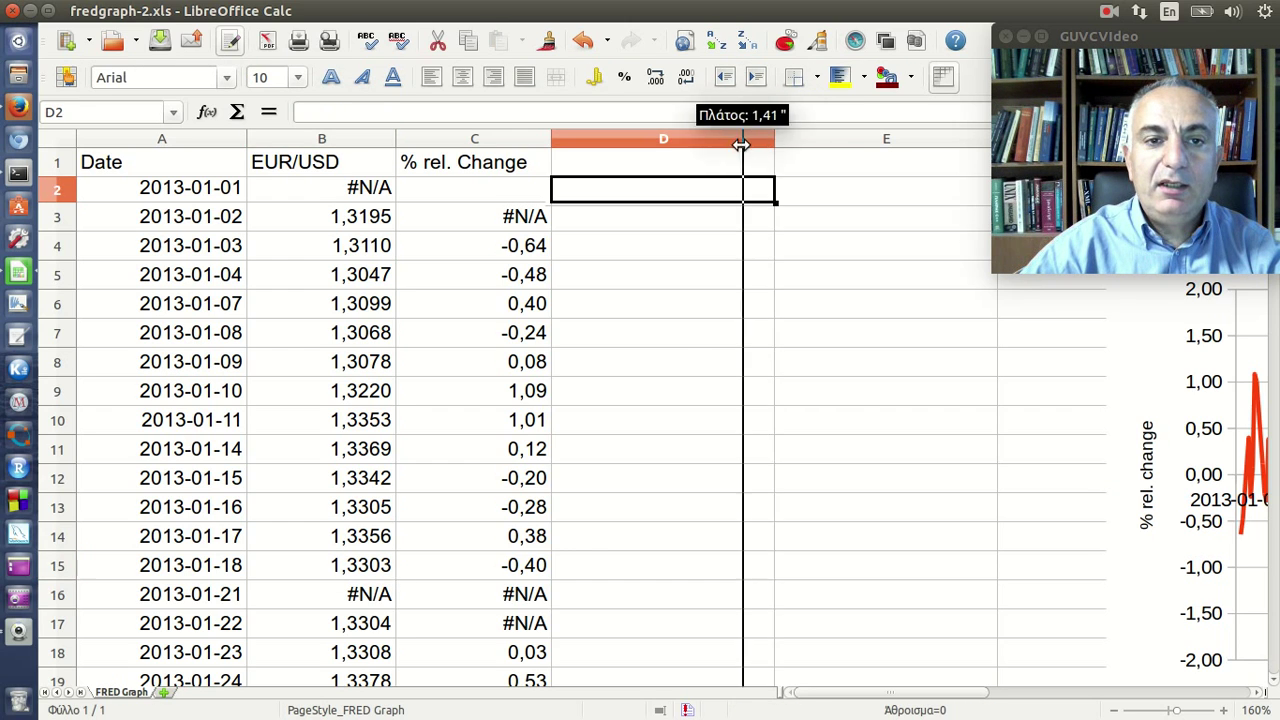
left_click_drag(774, 142, 678, 142)
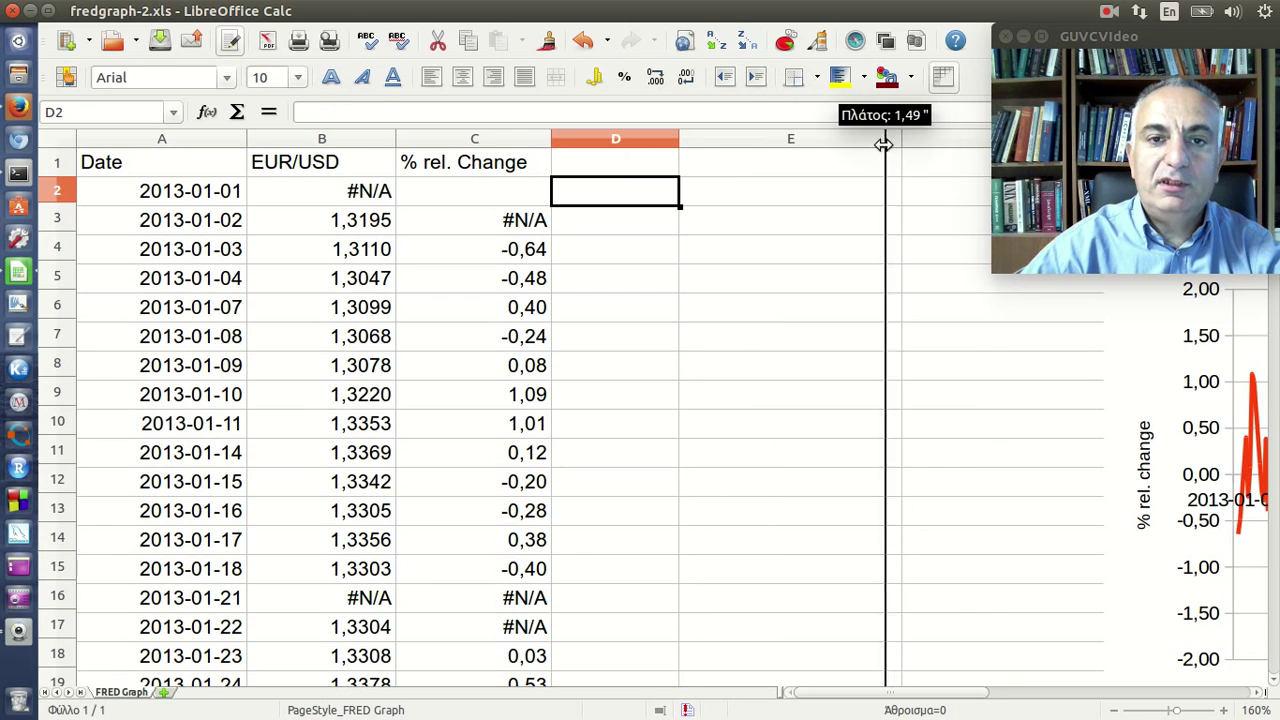
left_click_drag(901, 140, 820, 140)
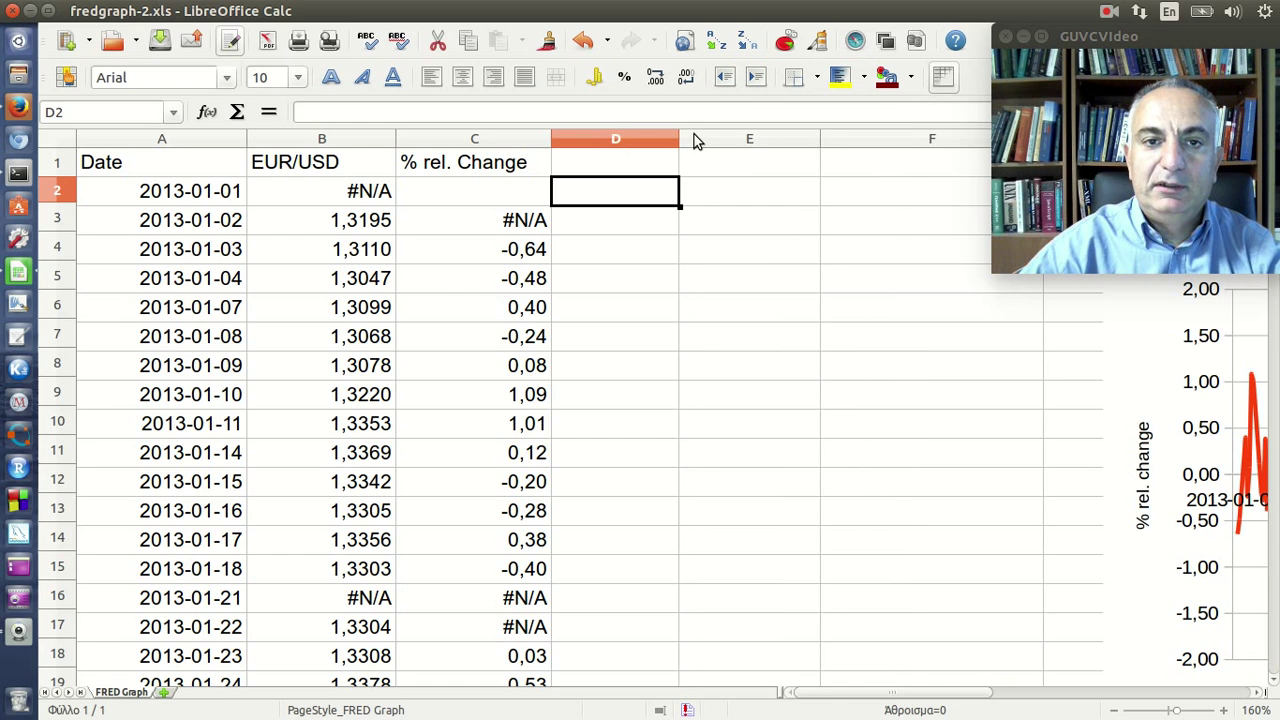
left_click_drag(680, 140, 614, 140)
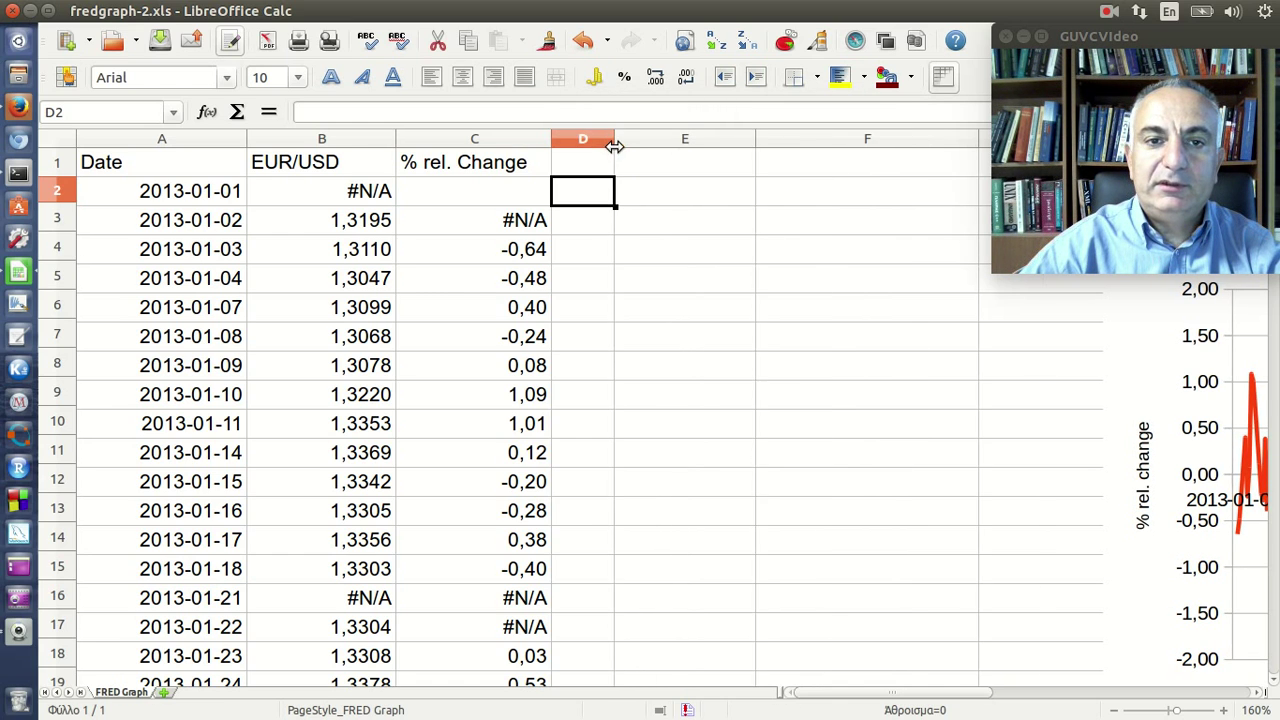
left_click(703, 200)
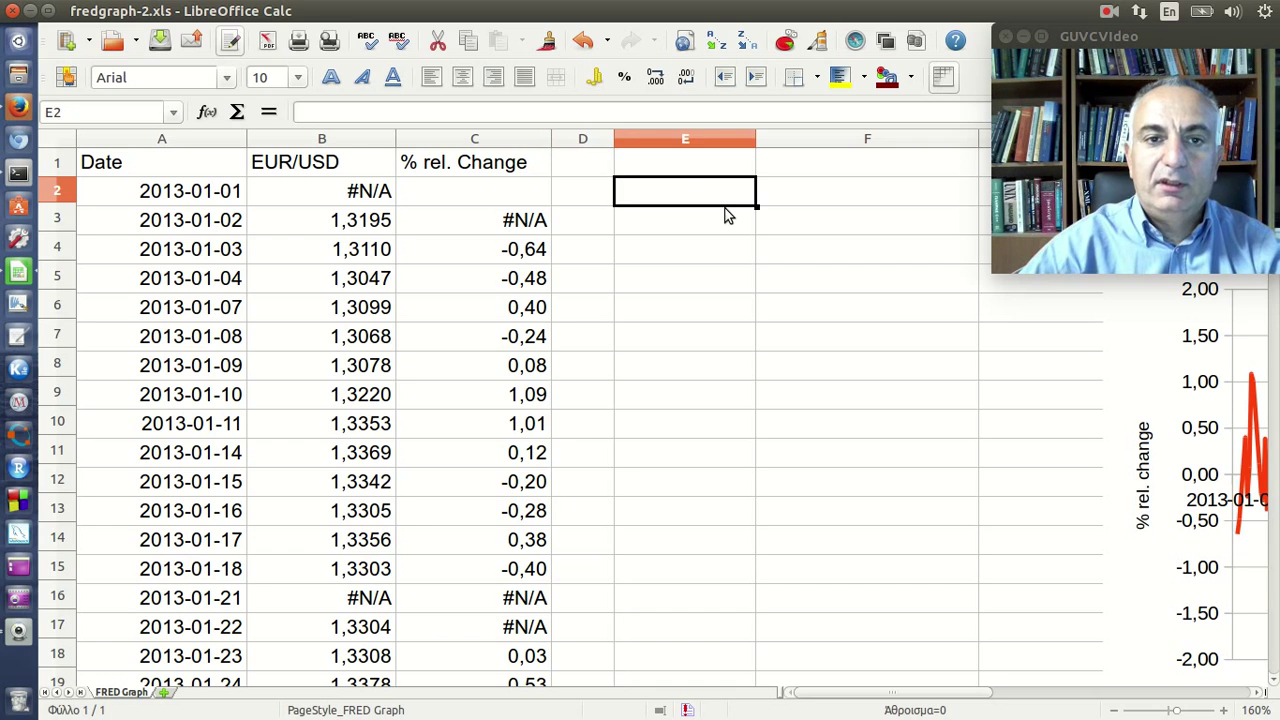
Step: Enter the labels all:, pos:, neg: and zero: in cells E2 to E5
type("all")
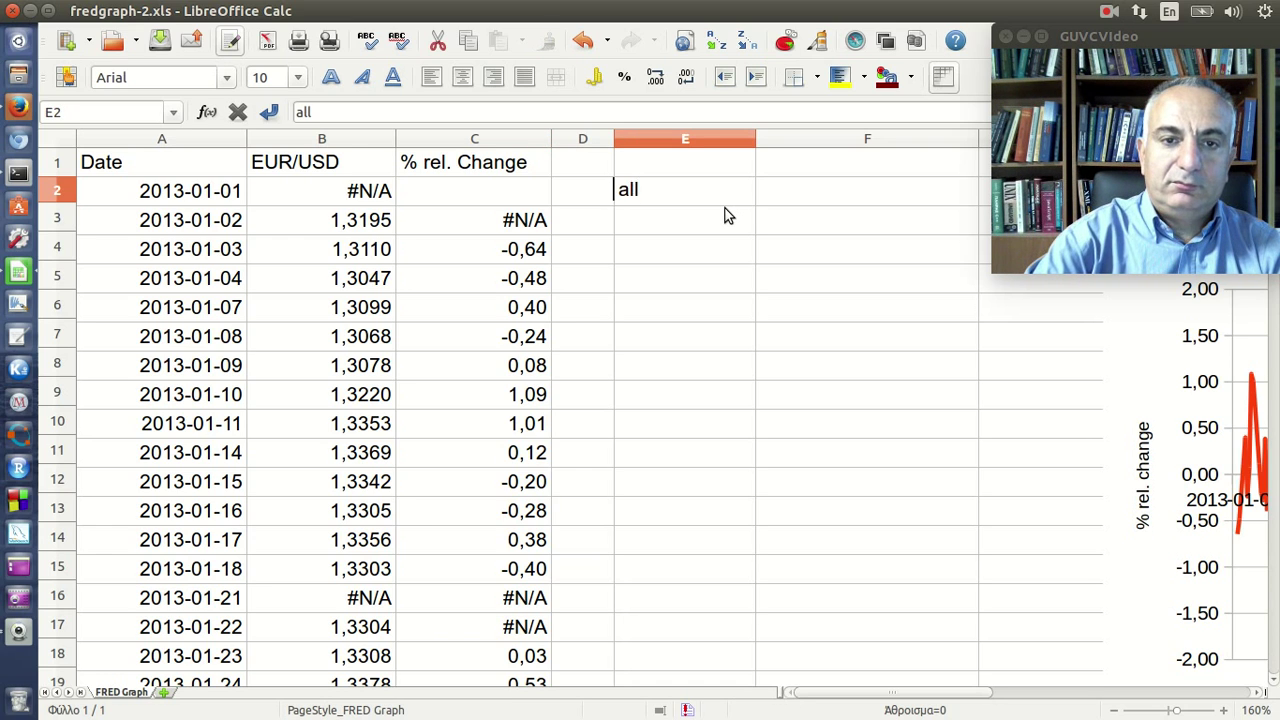
key("BackSpace")
key("BackSpace")
key("BackSpace")
type("all")
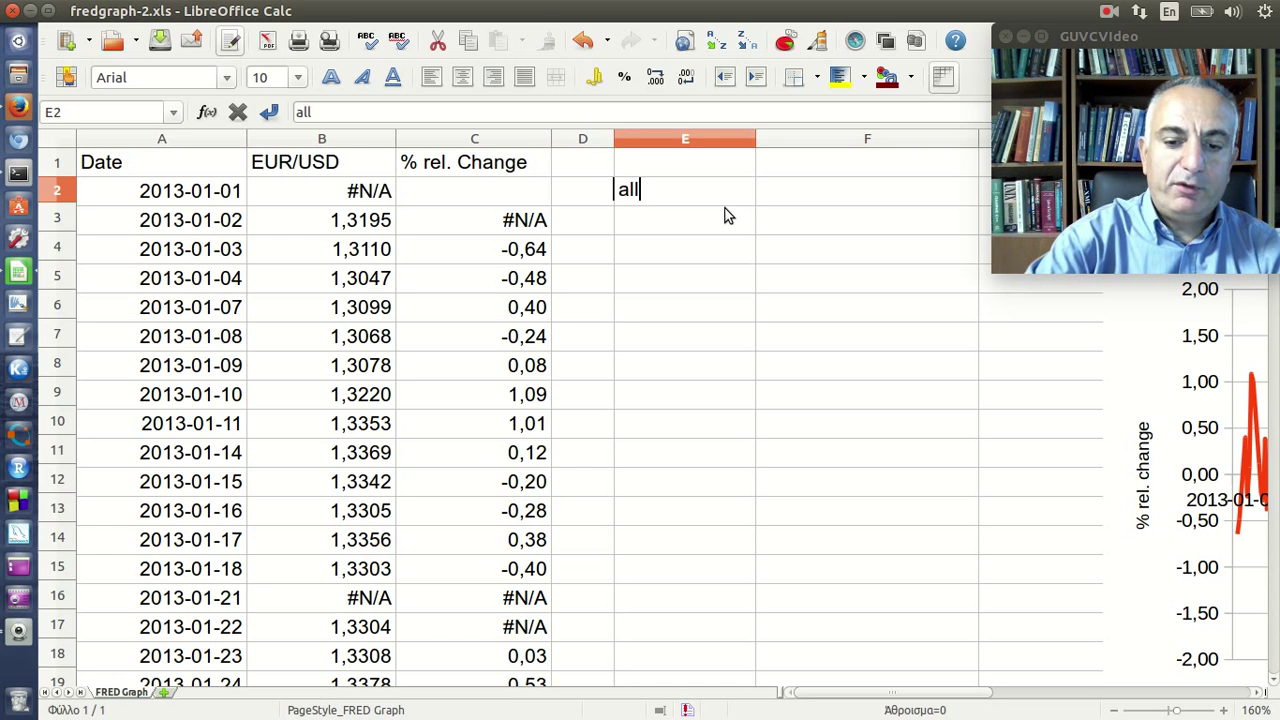
type(":")
key("Return")
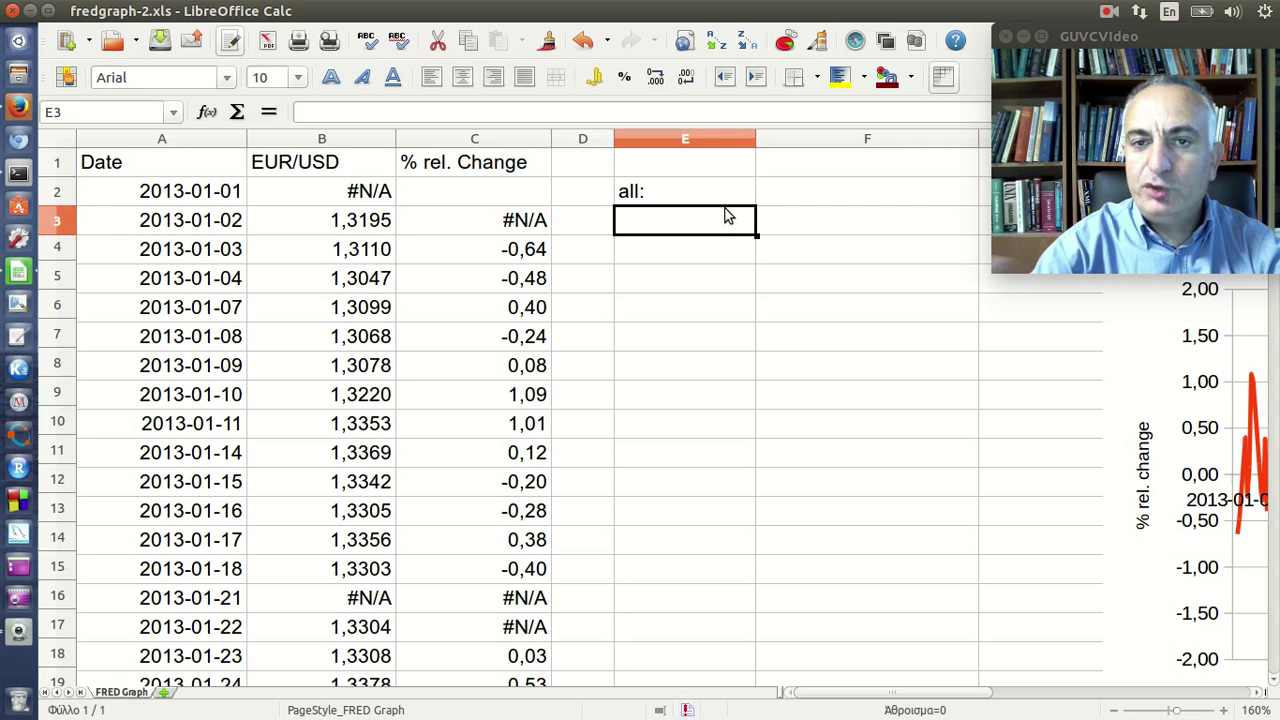
type("pos:")
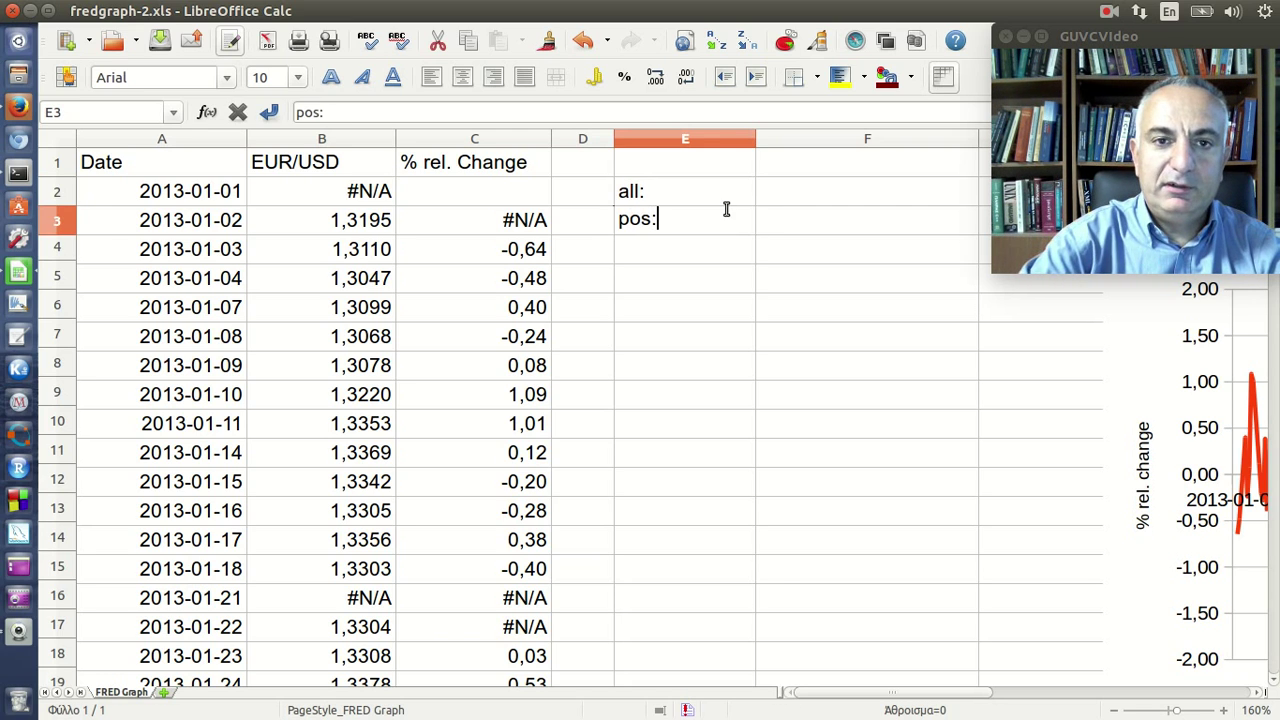
key("Return")
type("ne")
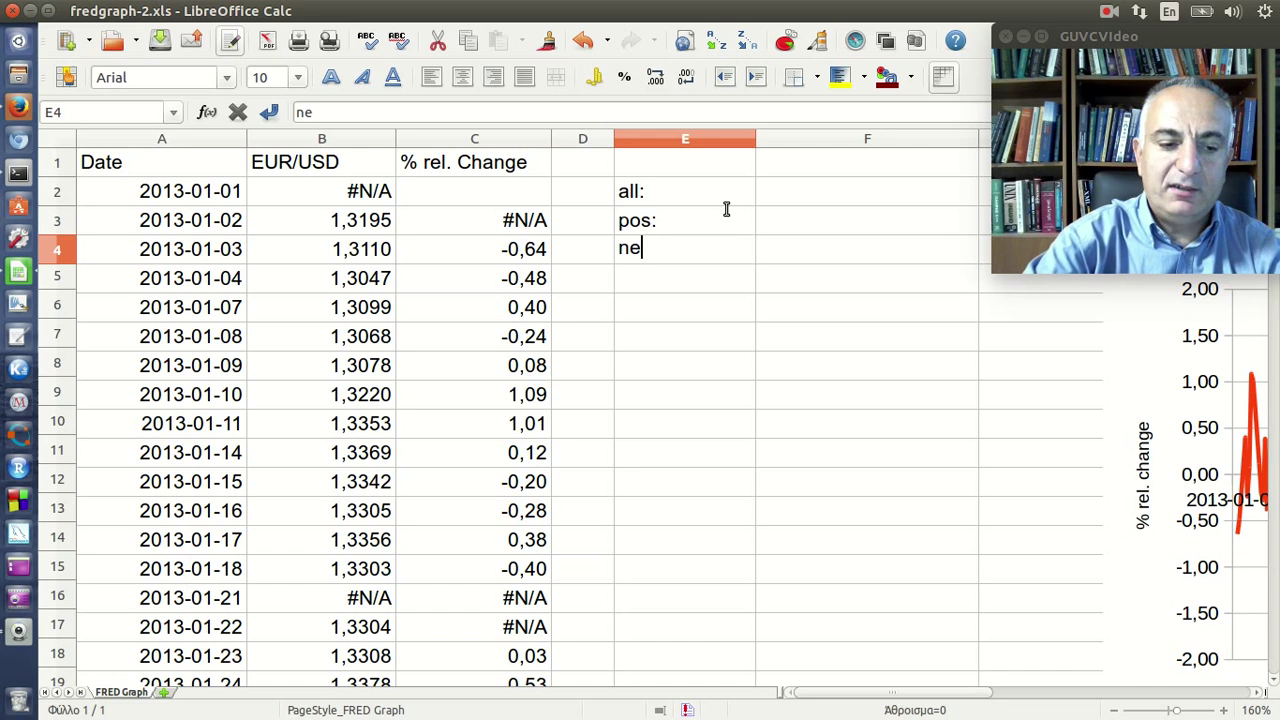
type("g:")
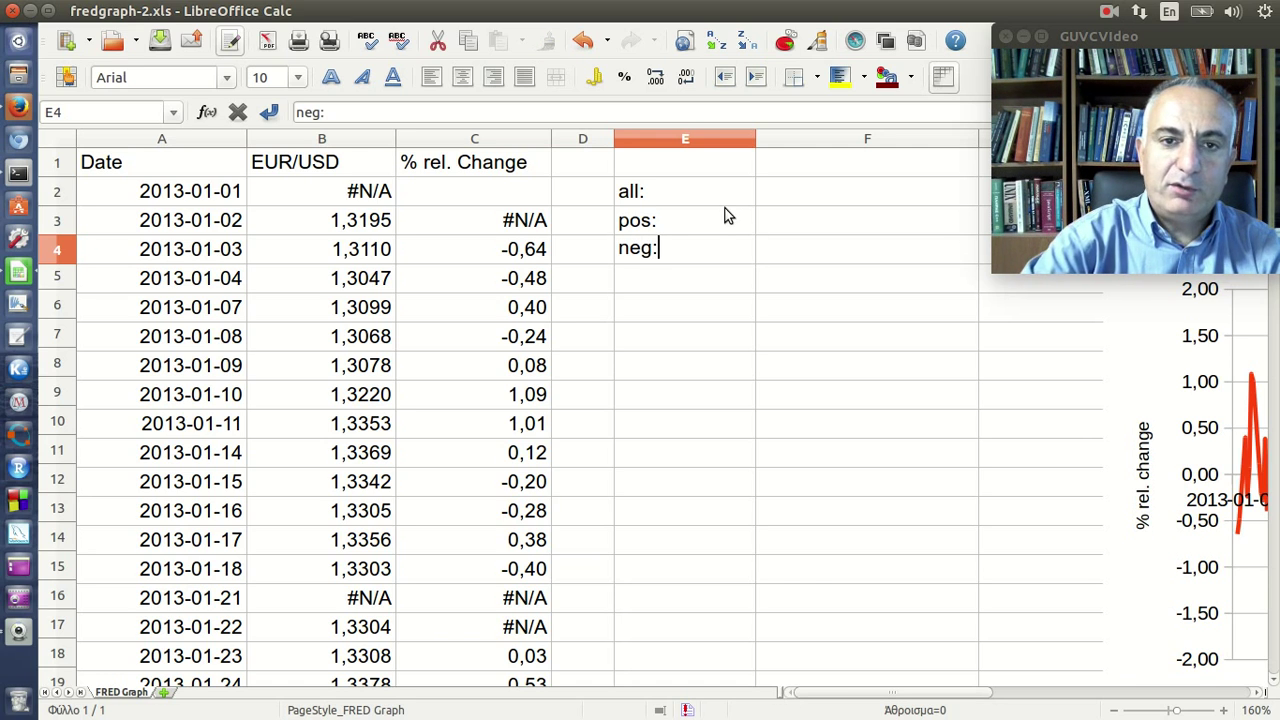
key("Return")
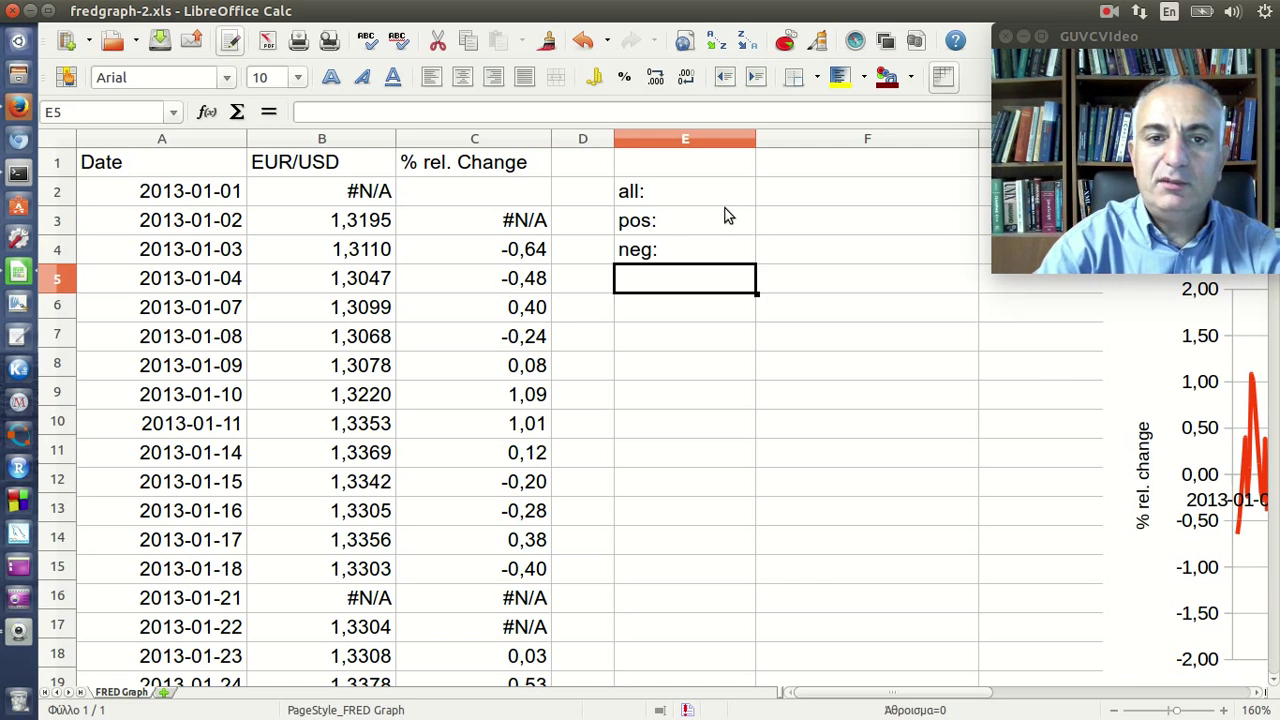
type("zeor")
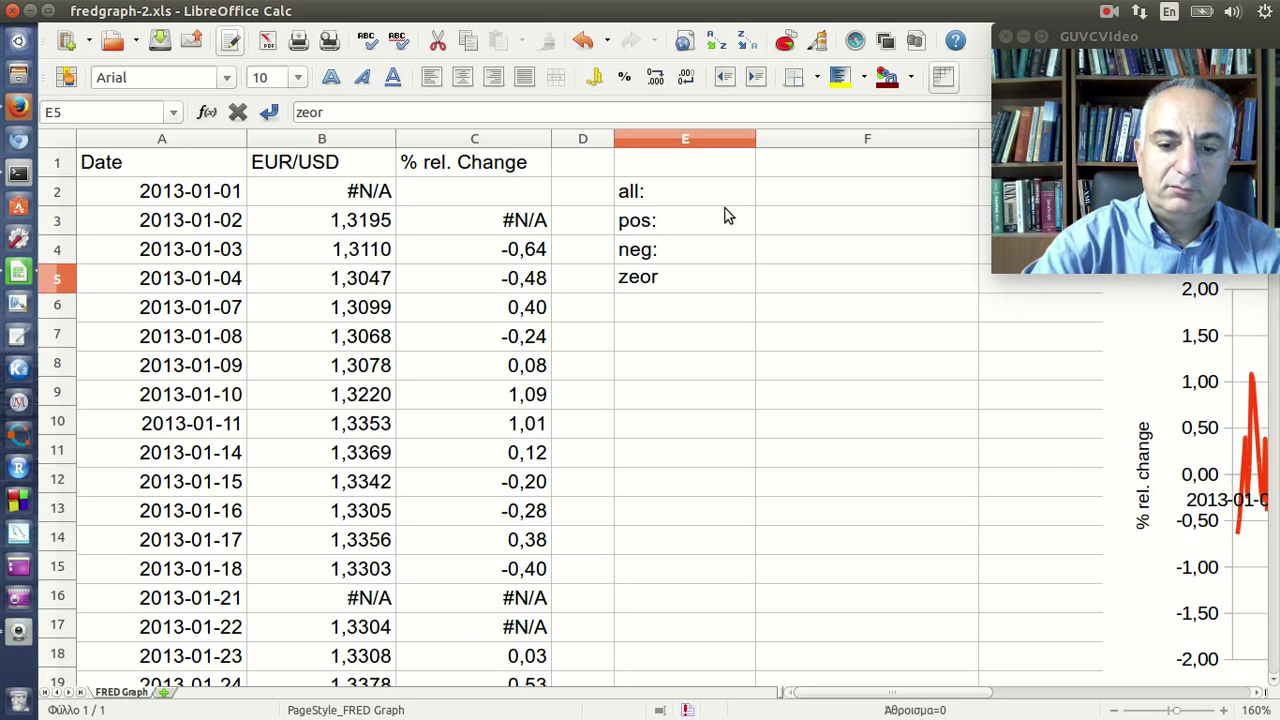
key("BackSpace")
key("BackSpace")
type("ro")
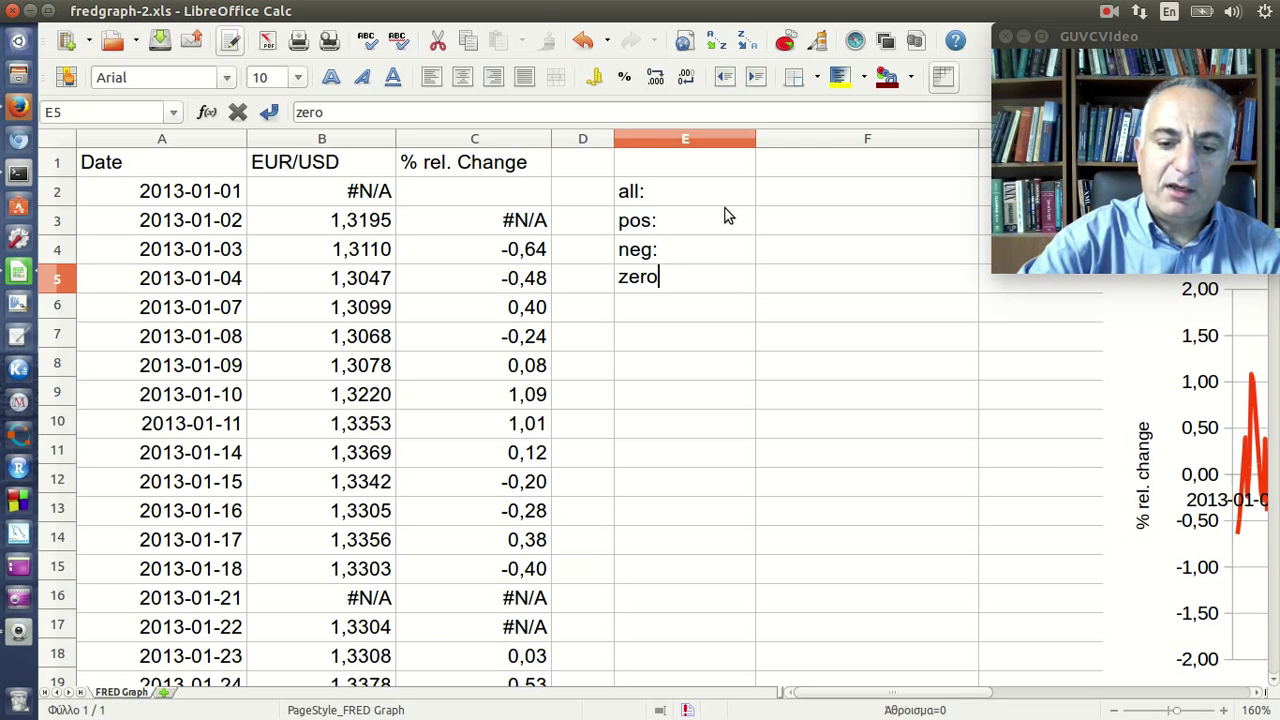
type(":")
key("Return")
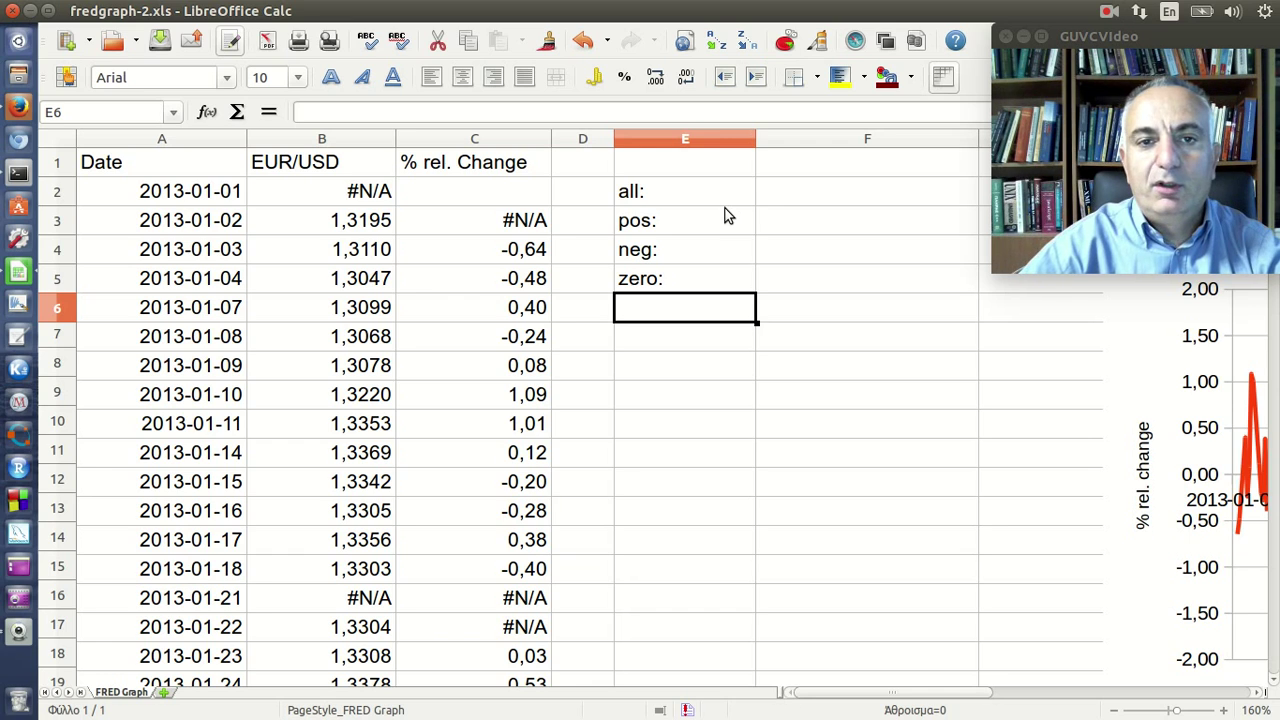
left_click(806, 198)
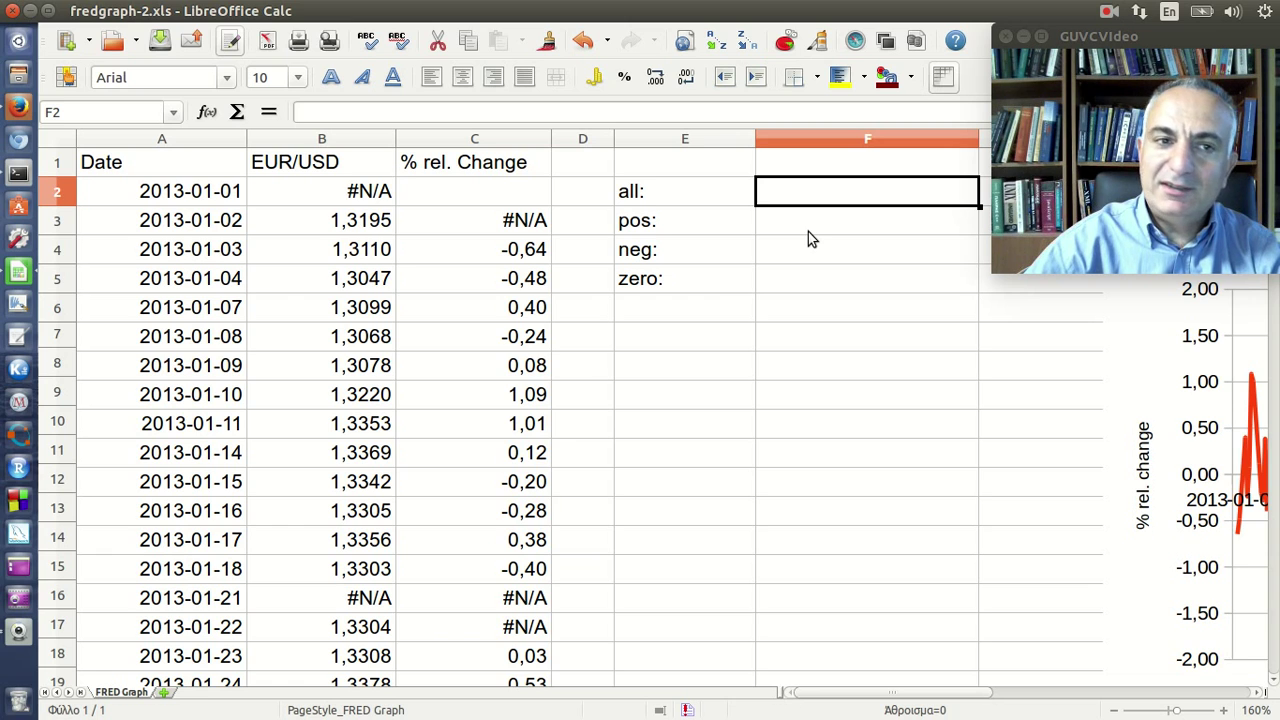
Step: Choose the COUNT function in the Function Wizard for cell F2
left_click(205, 113)
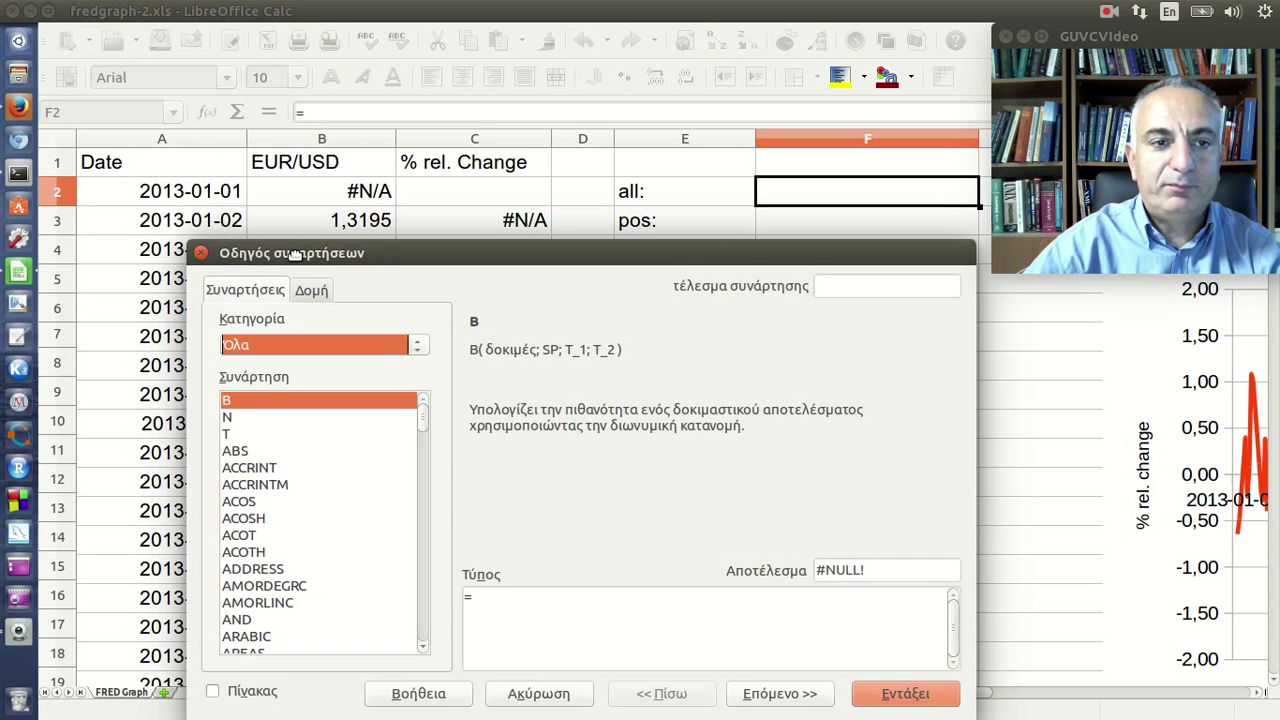
left_click_drag(270, 330, 255, 163)
scroll(260, 370, "down", 5)
scroll(303, 400, "down", 5)
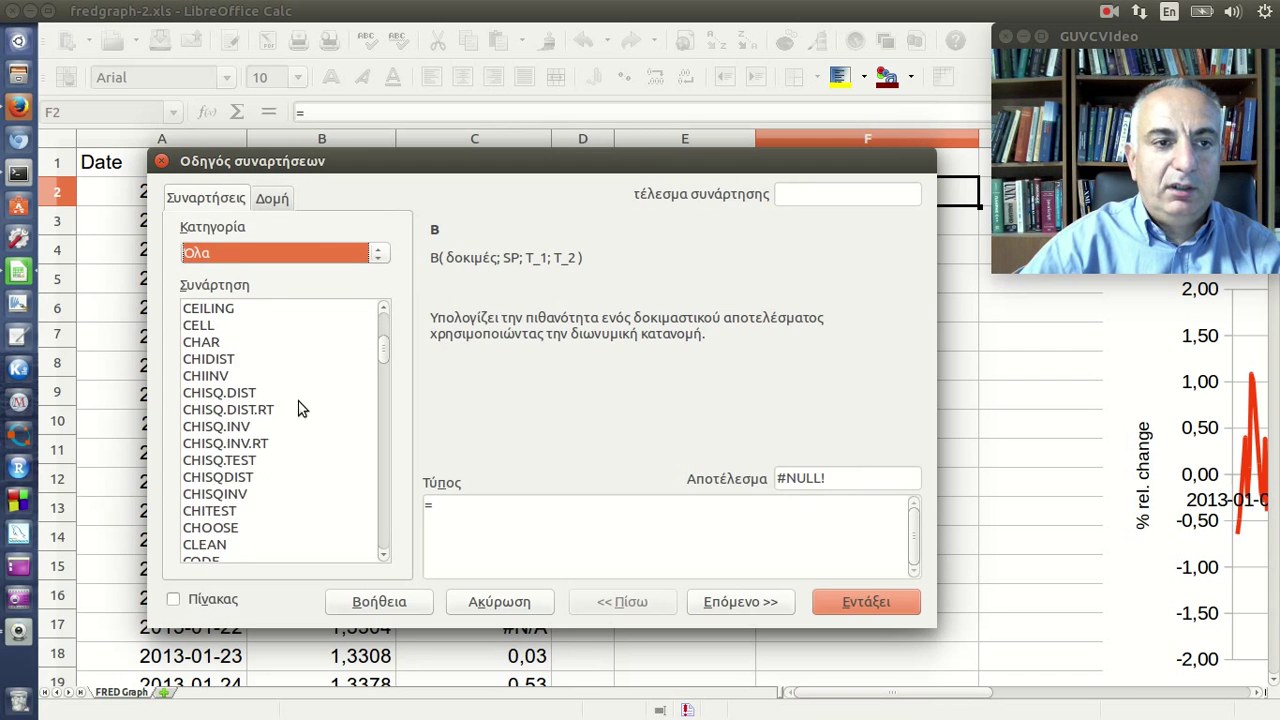
scroll(303, 400, "down", 4)
left_click(246, 494)
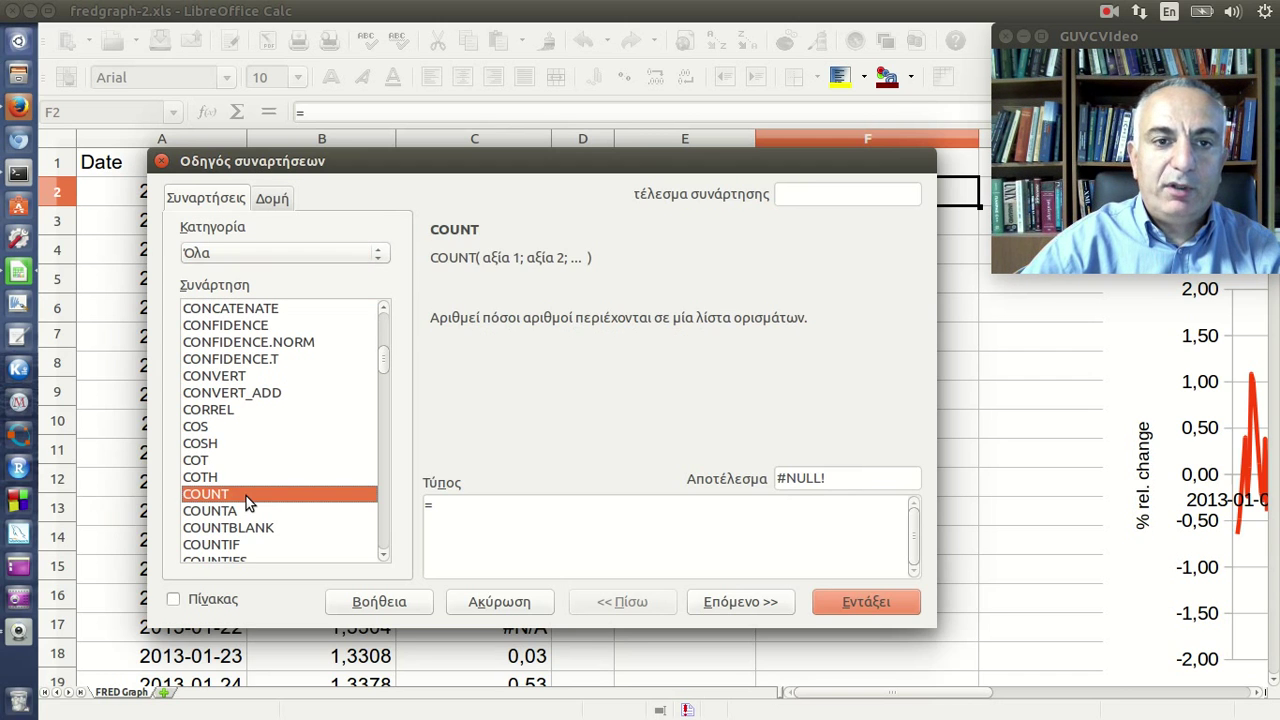
left_click(728, 606)
Step: Set COUNT's range to C3:C260 and enter =COUNT(C3:C260) into F2
left_click(846, 349)
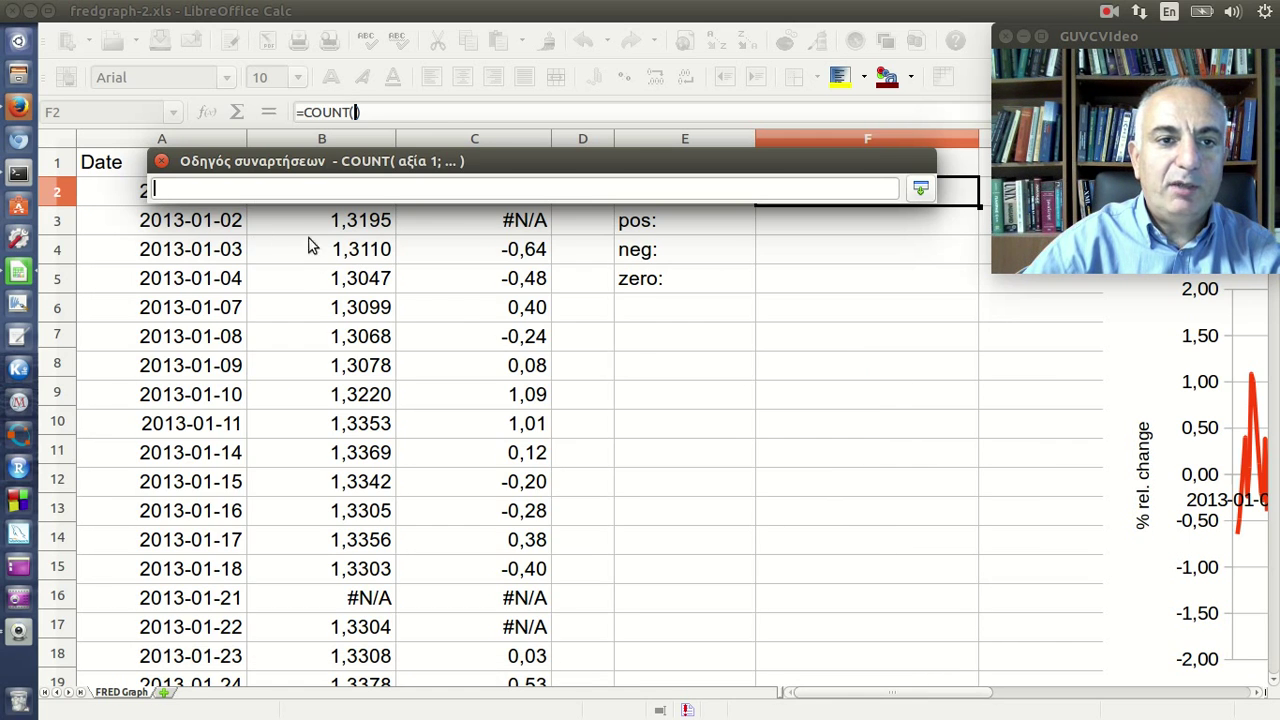
left_click(490, 228)
left_click_drag(490, 228, 510, 452)
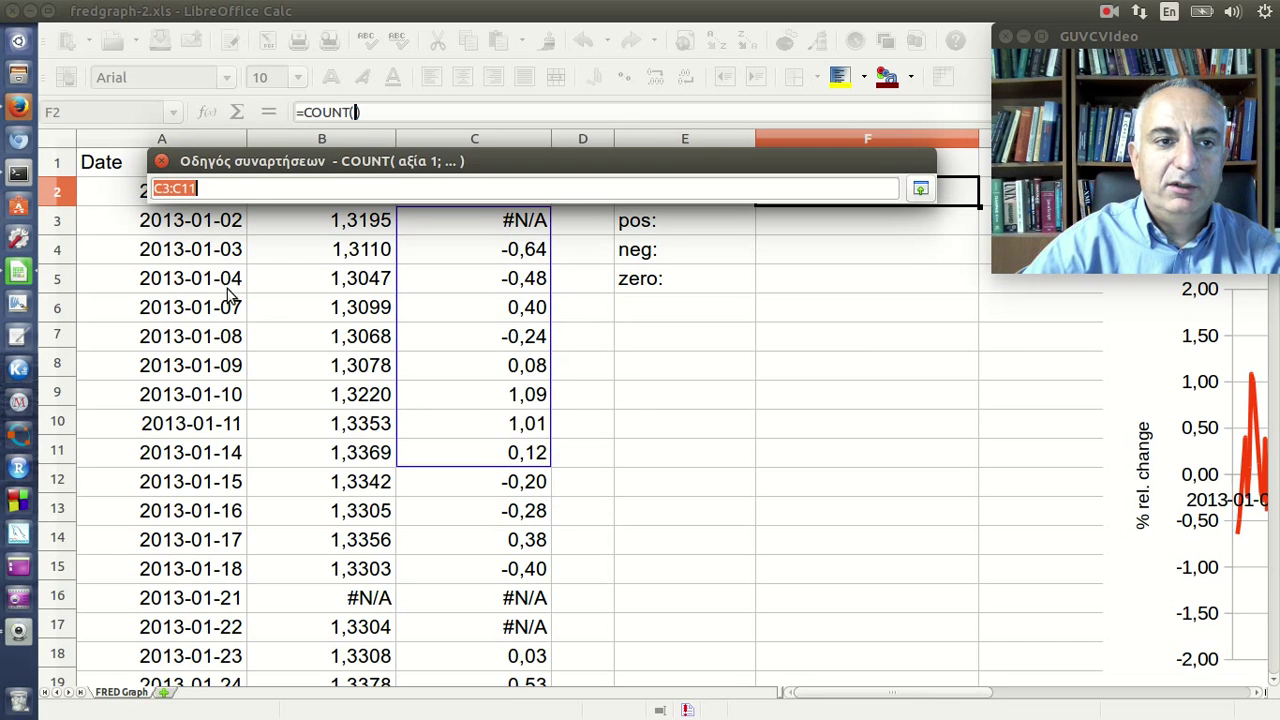
left_click(238, 189)
key("BackSpace")
key("BackSpace")
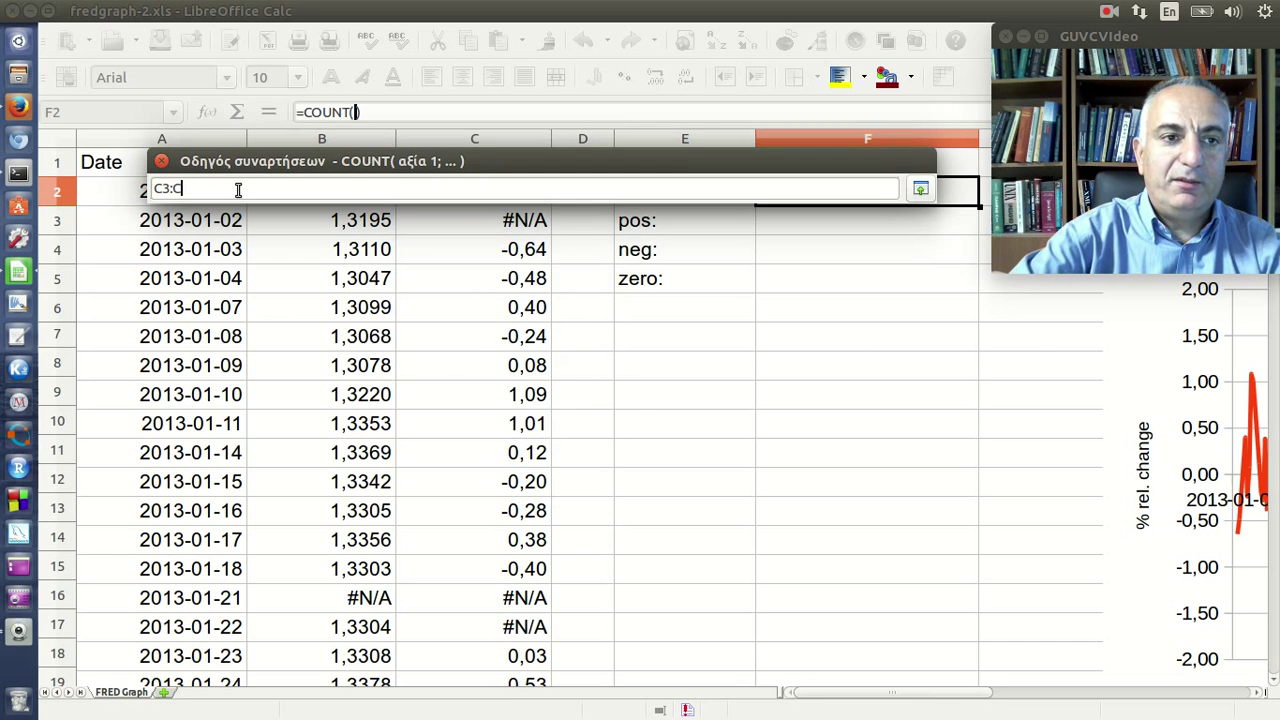
type("260")
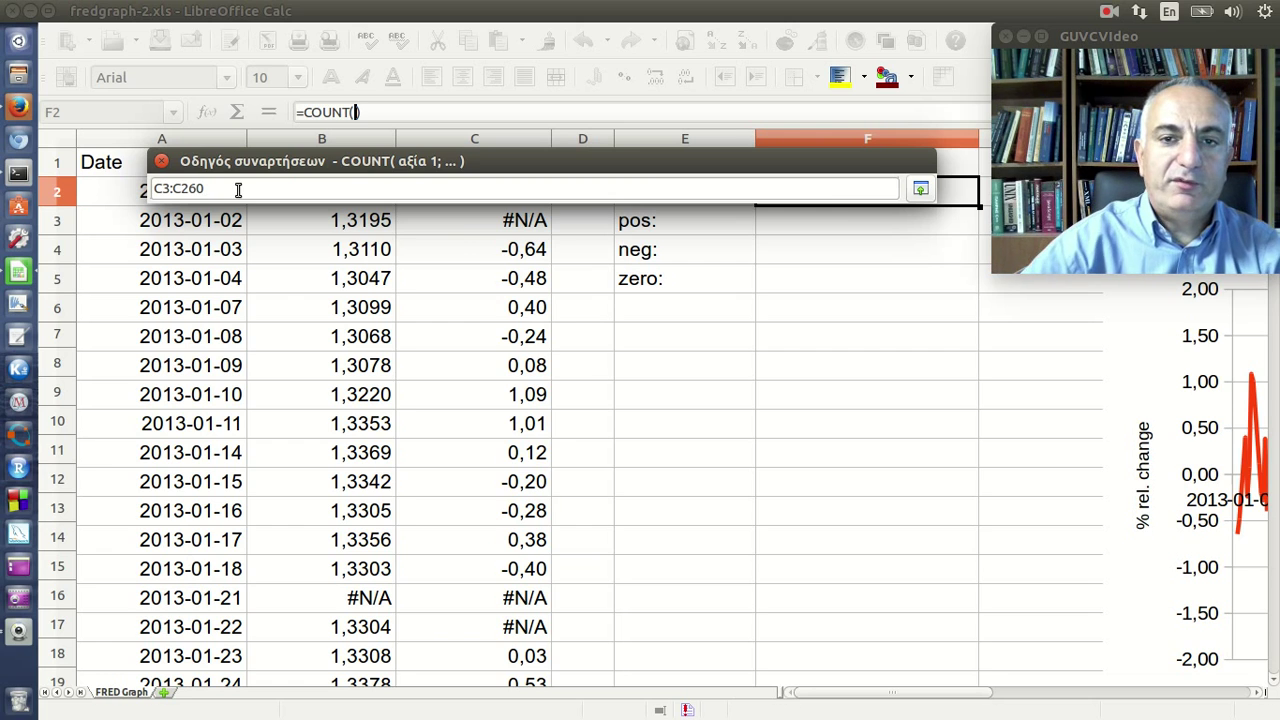
left_click(920, 189)
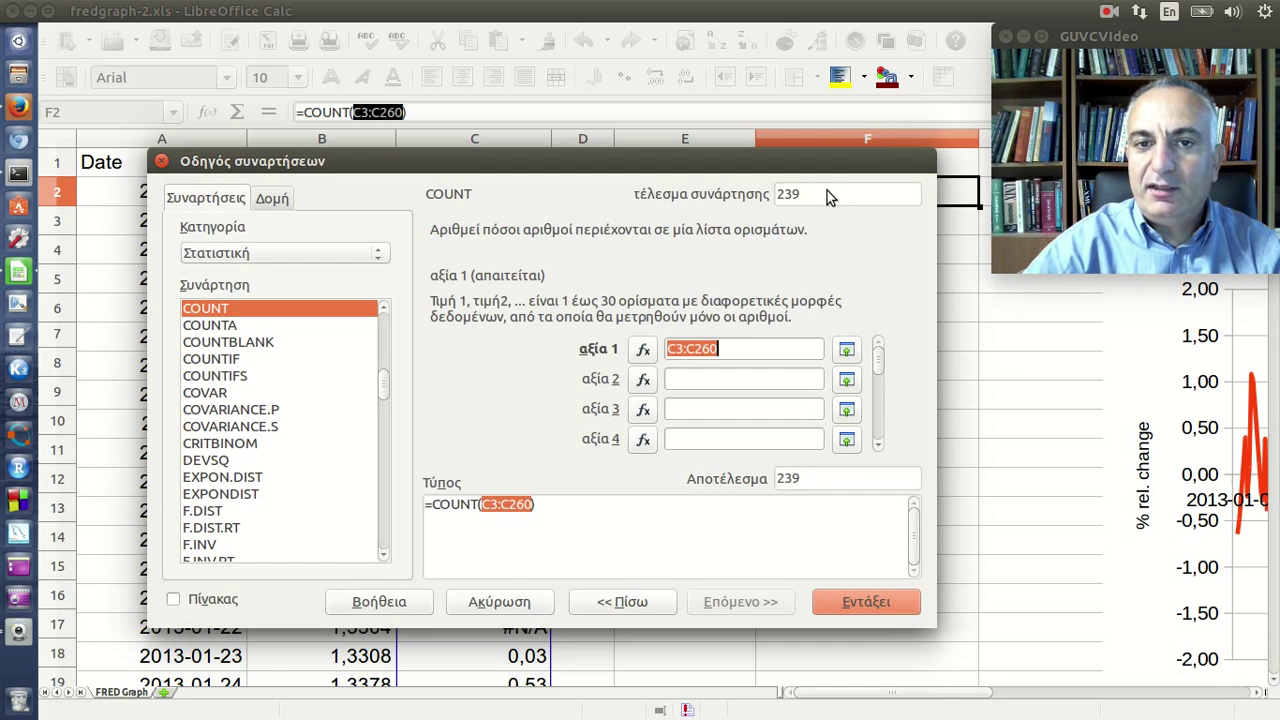
left_click(893, 610)
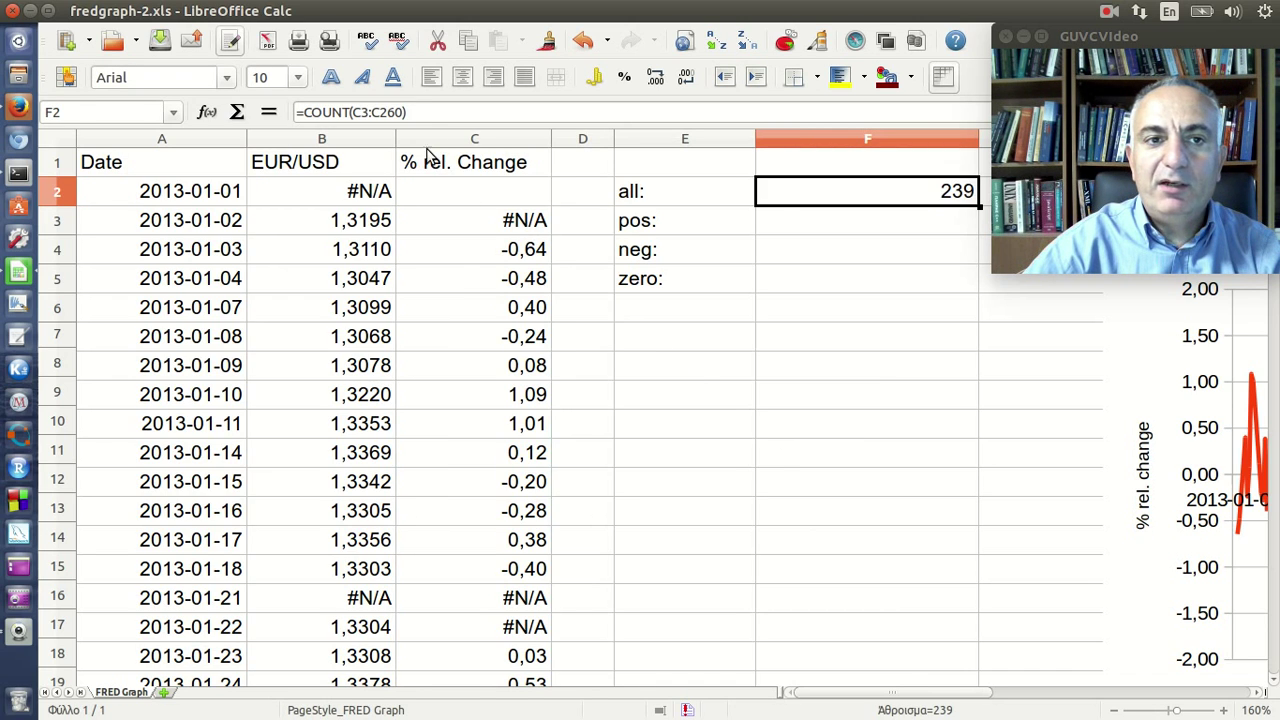
left_click(434, 108)
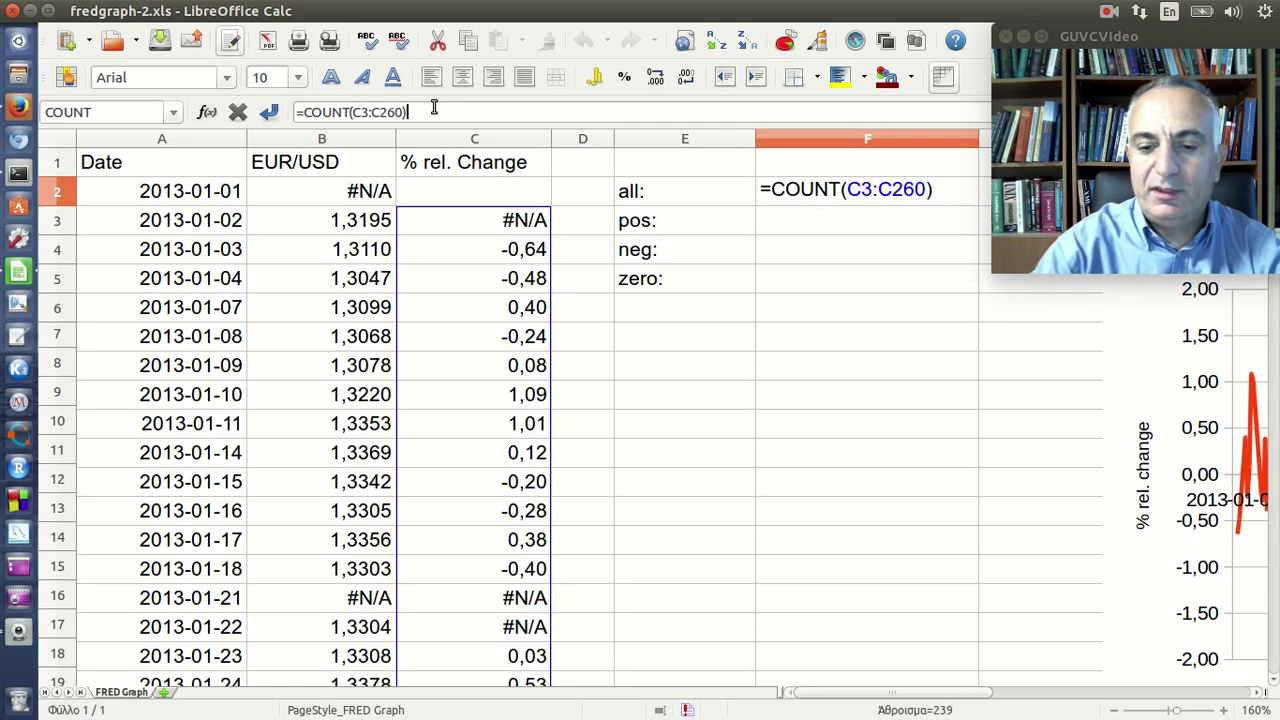
Step: Keep F2's COUNT total of 239 and move down to F3
key("Return")
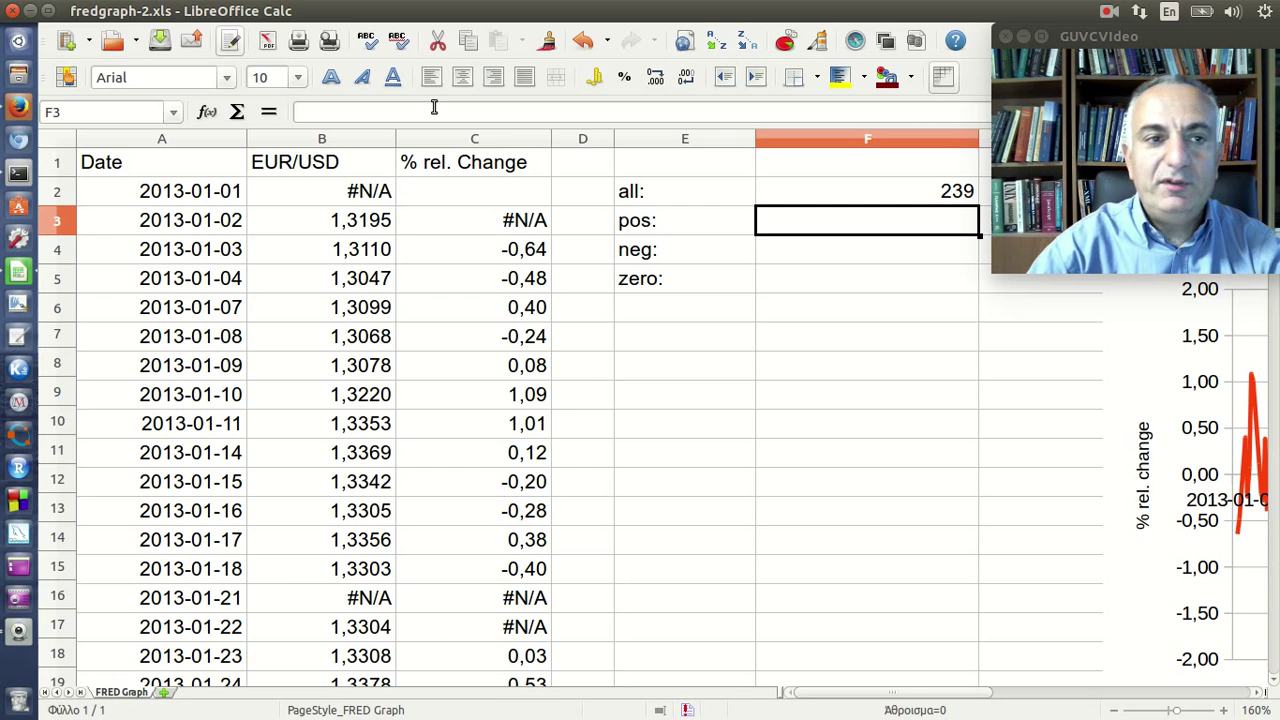
Step: Pick COUNTIF in the Function Wizard for cell F3
left_click(207, 111)
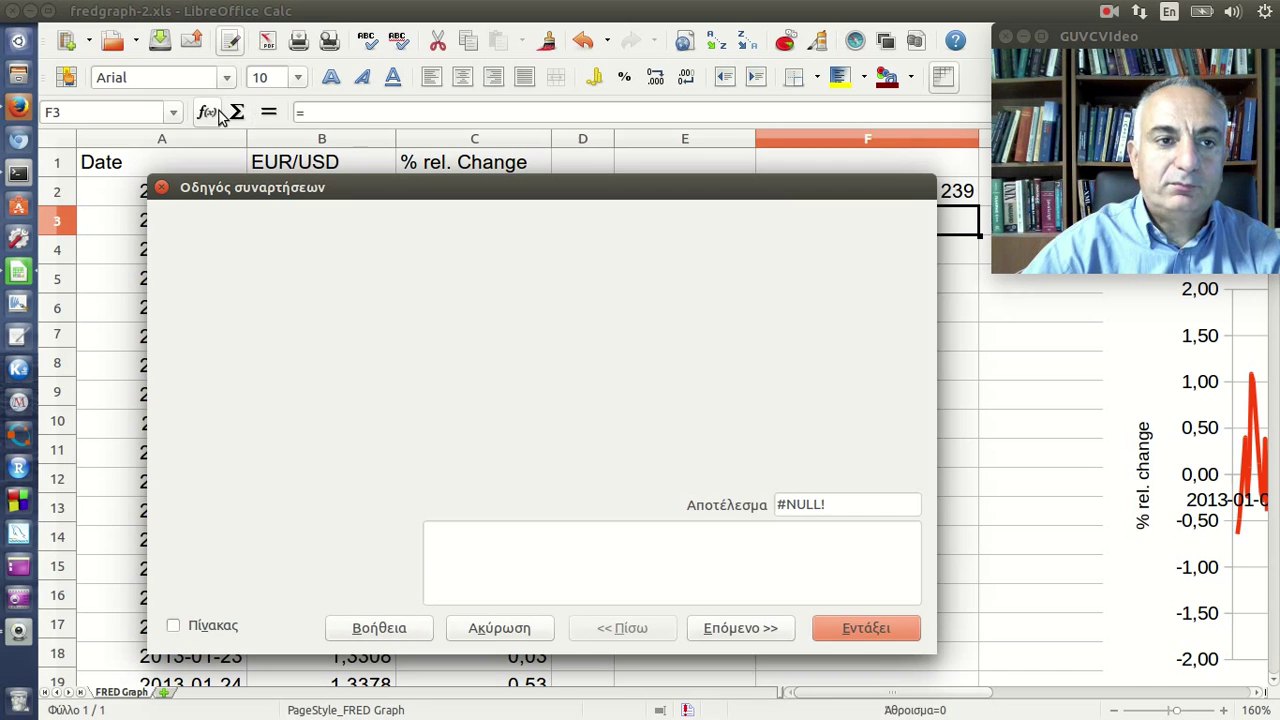
scroll(262, 378, "down", 10)
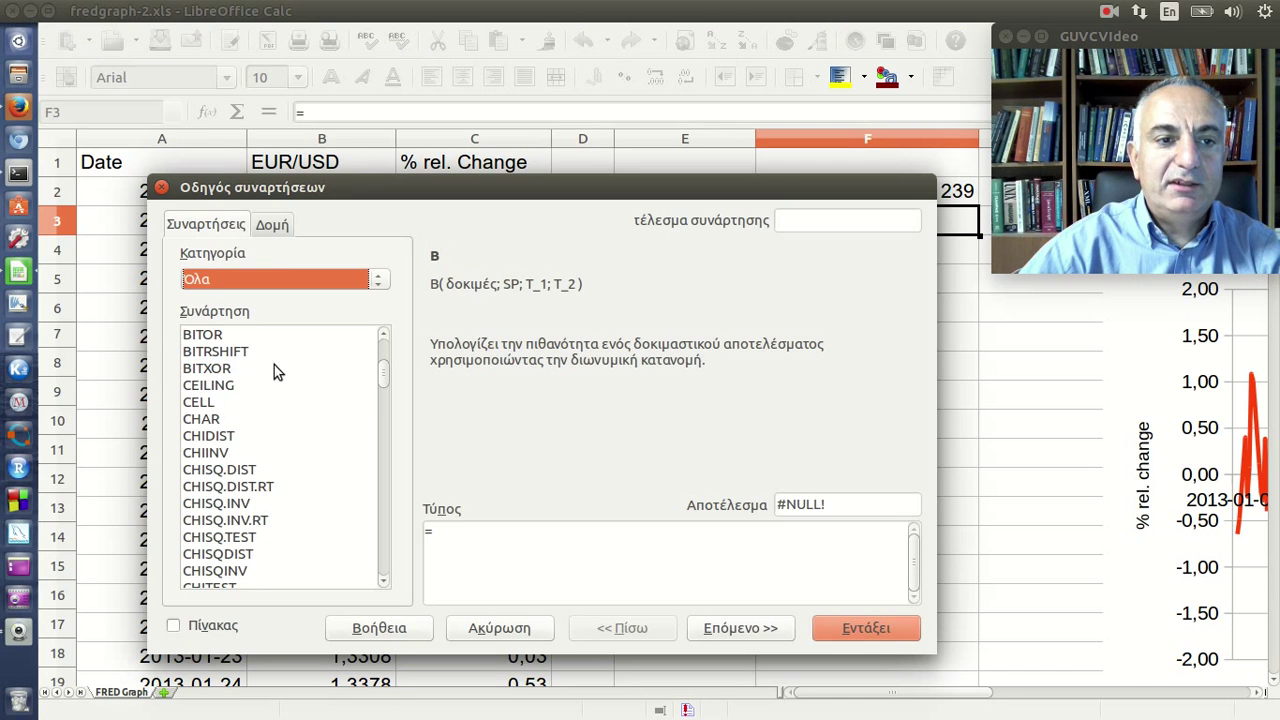
scroll(275, 375, "down", 6)
scroll(277, 378, "down", 2)
scroll(277, 380, "down", 3)
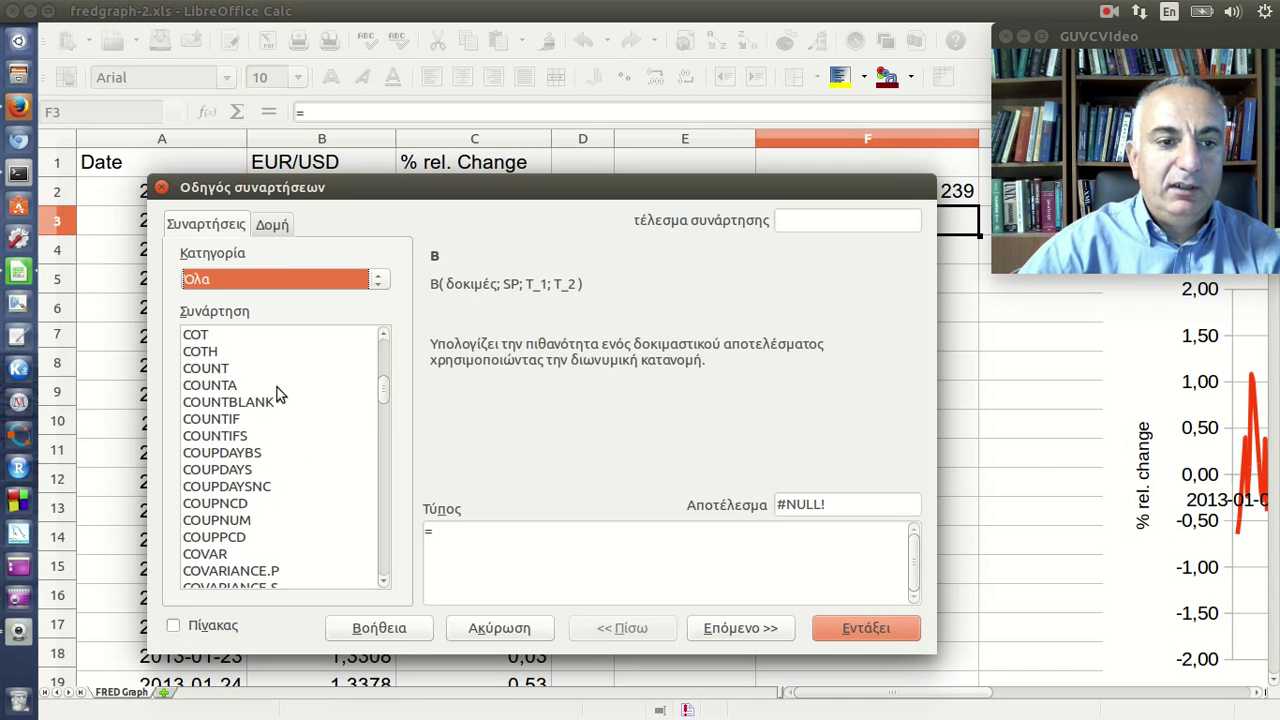
left_click(274, 419)
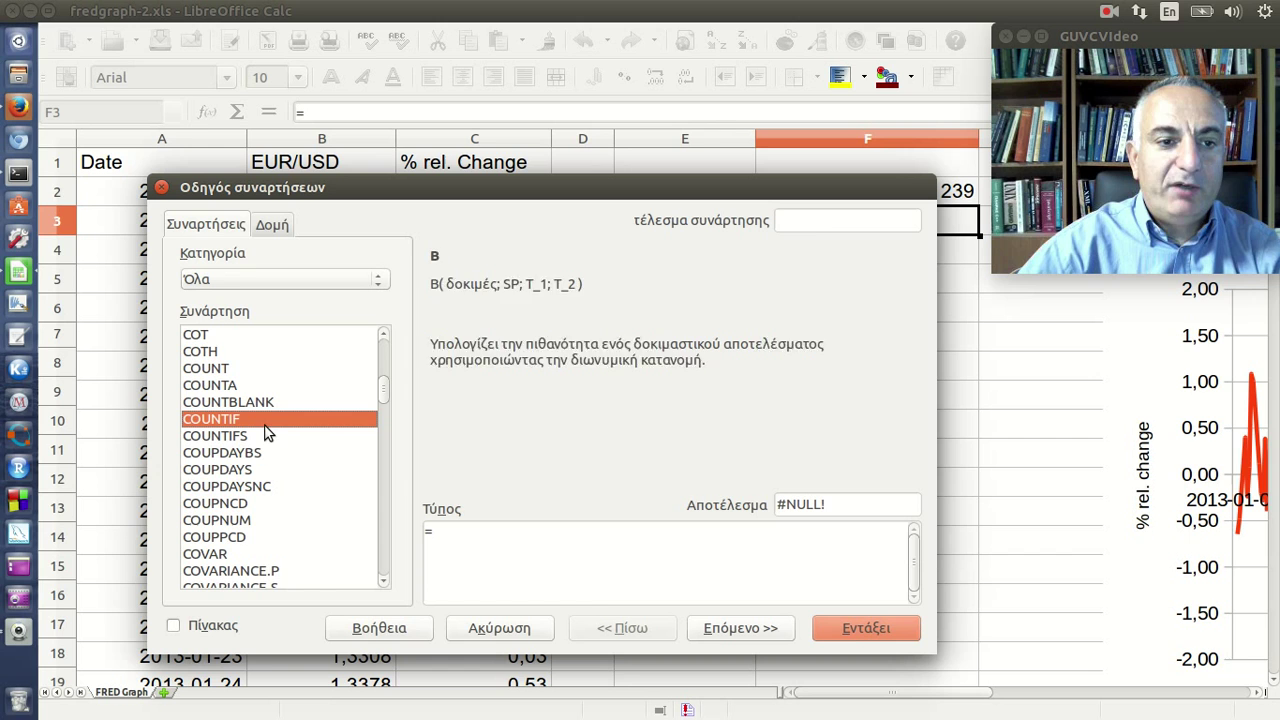
left_click(735, 638)
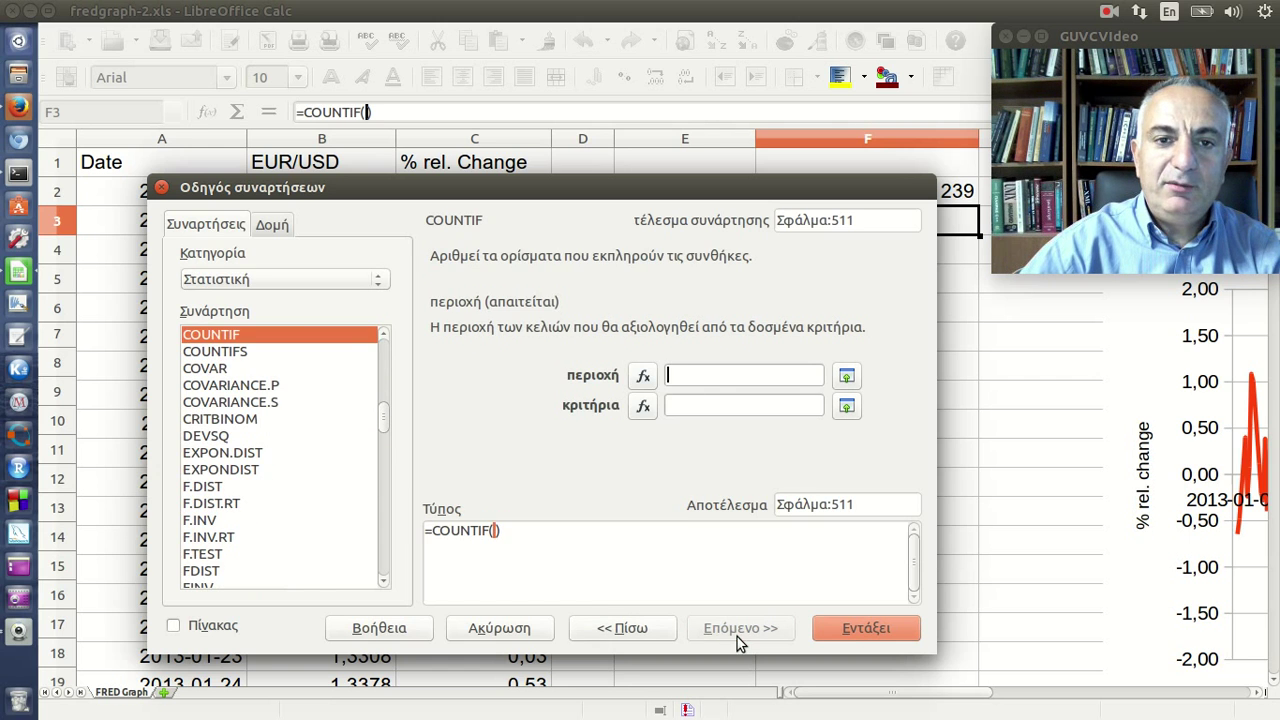
Step: Give COUNTIF range C3:C260 and criterion ">0", inserting it into F3 to show 130
left_click(840, 395)
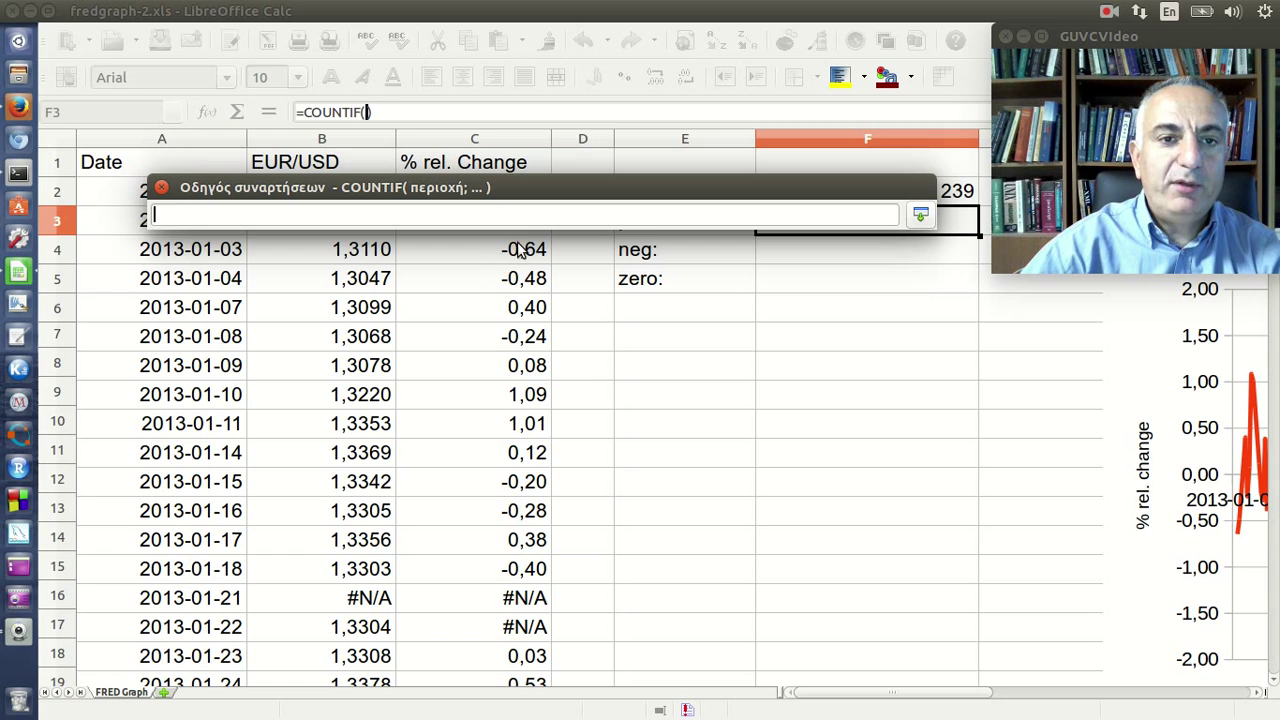
left_click_drag(518, 192, 516, 253)
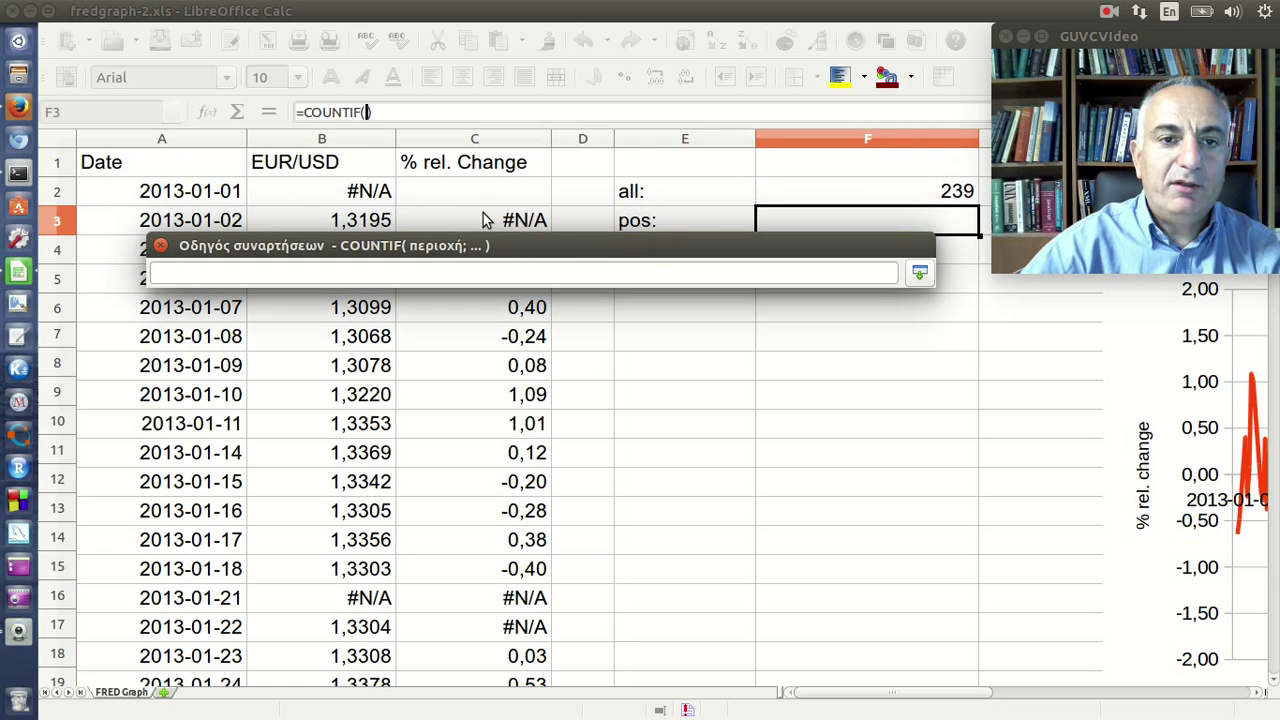
left_click(517, 222)
left_click_drag(517, 222, 520, 420)
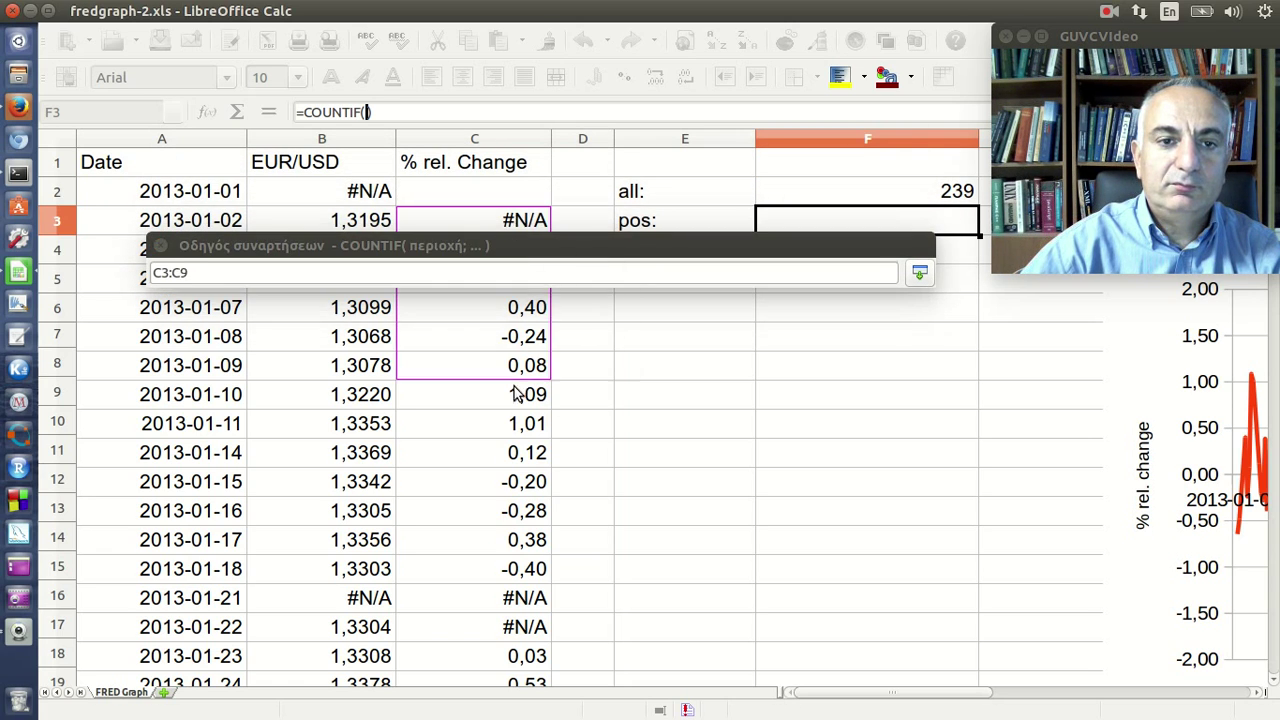
left_click(243, 274)
key("BackSpace")
key("BackSpace")
type("1")
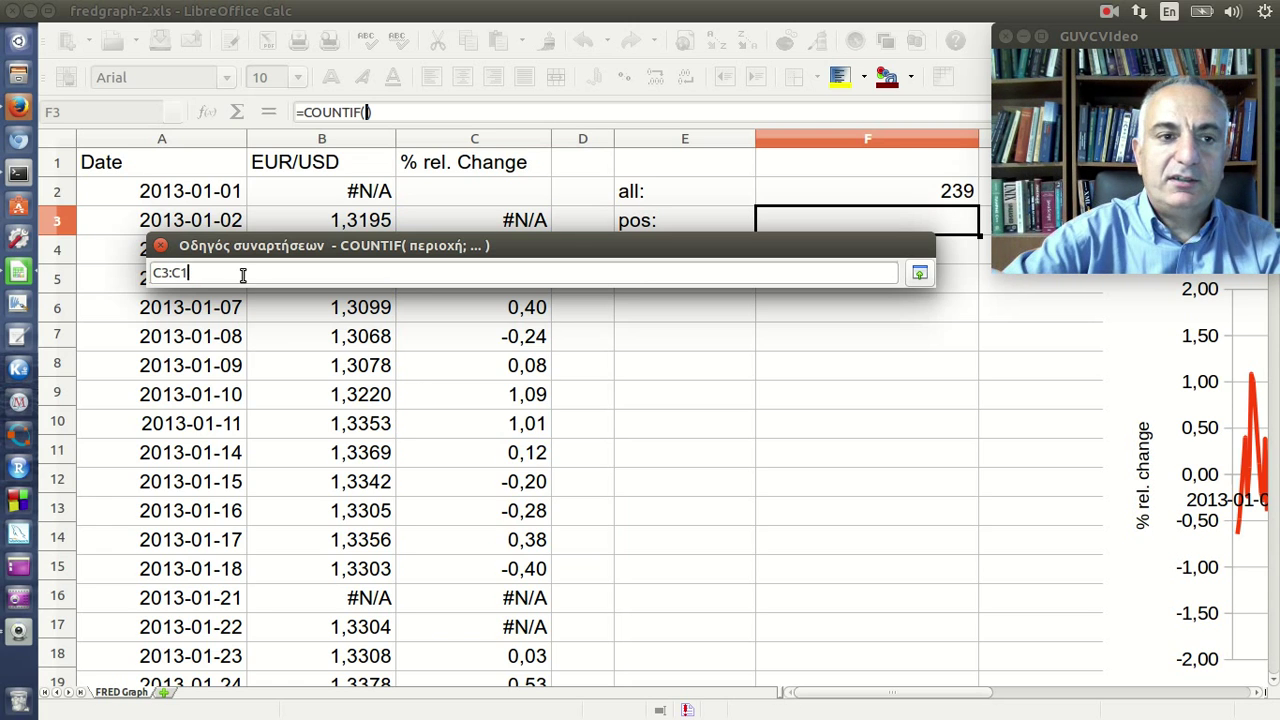
type("260")
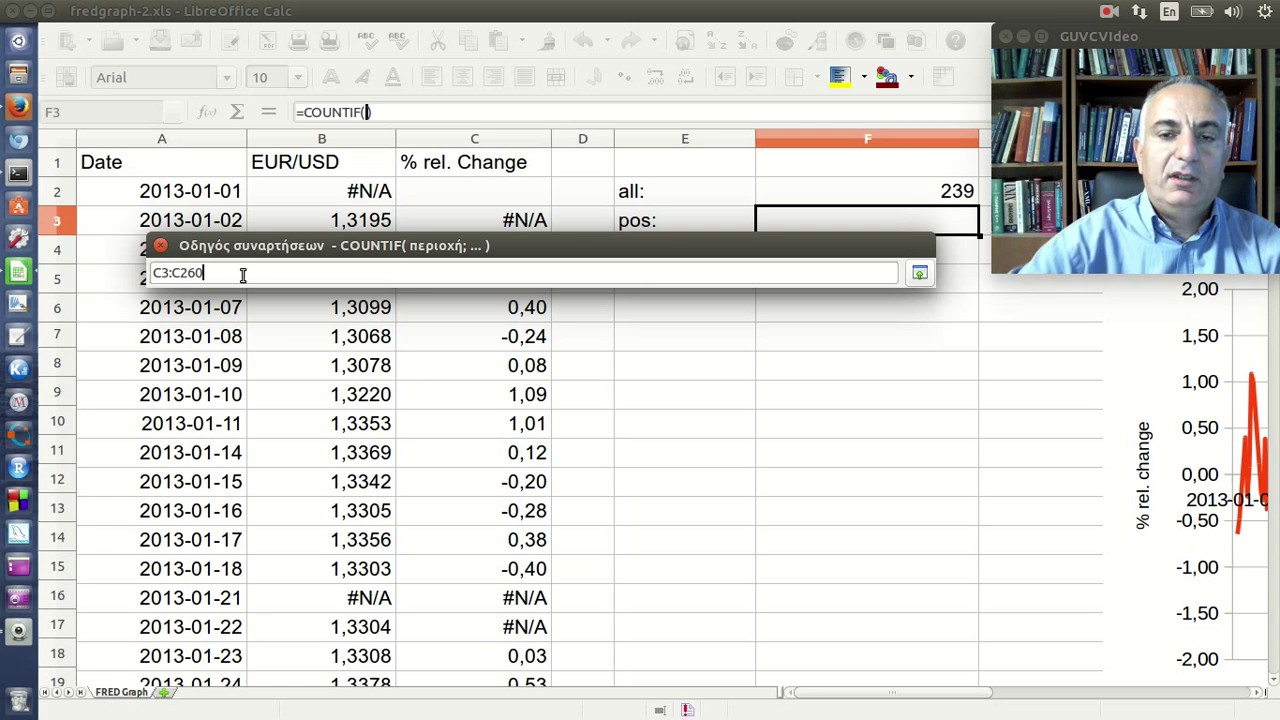
left_click(917, 280)
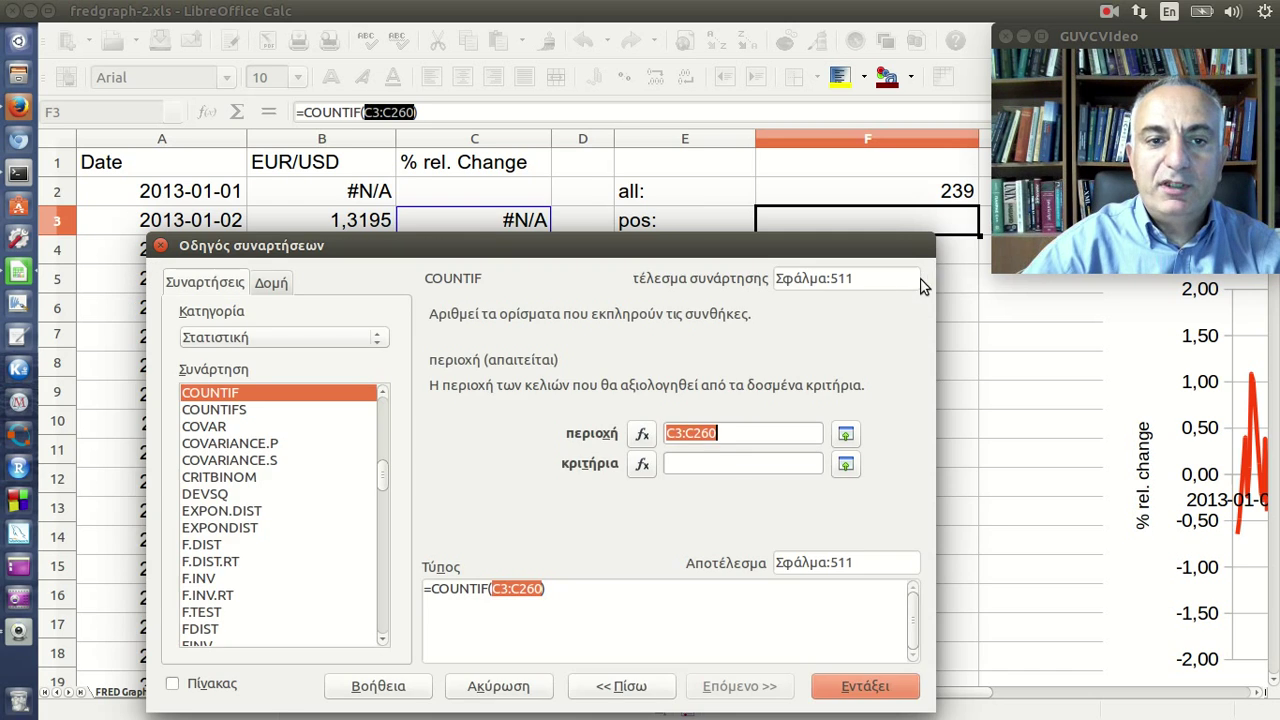
left_click(730, 465)
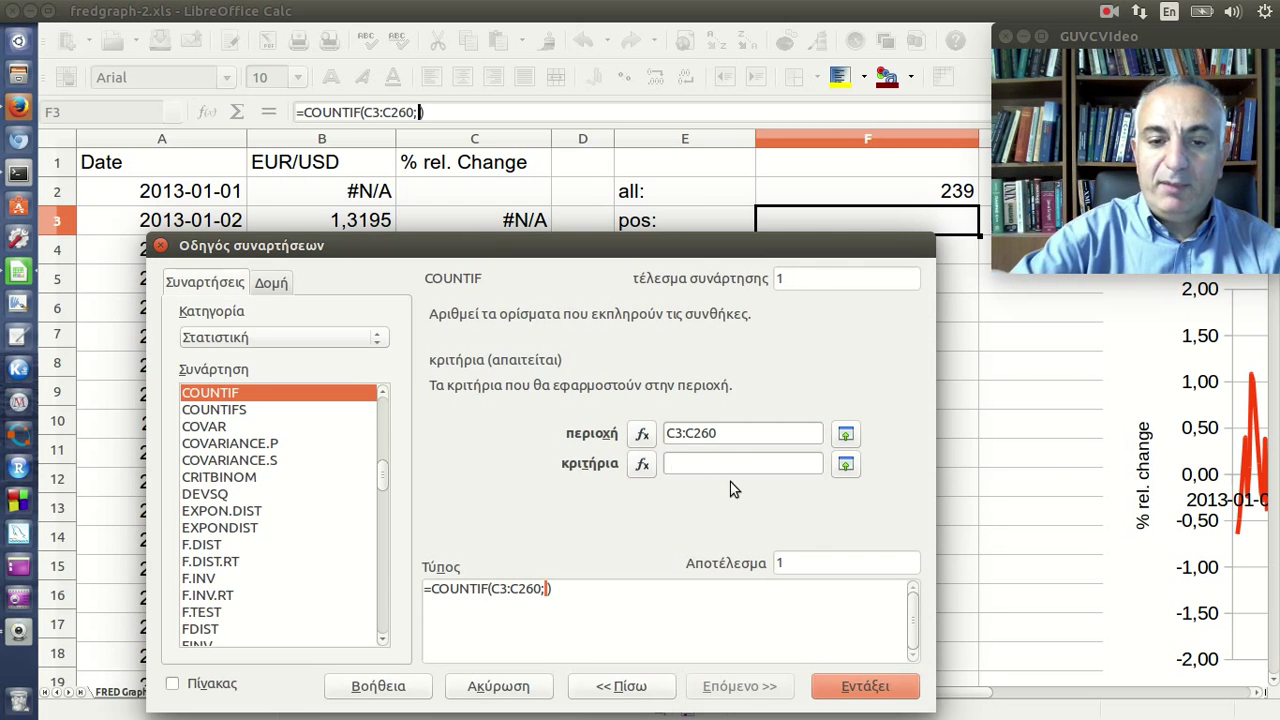
type("\">0")
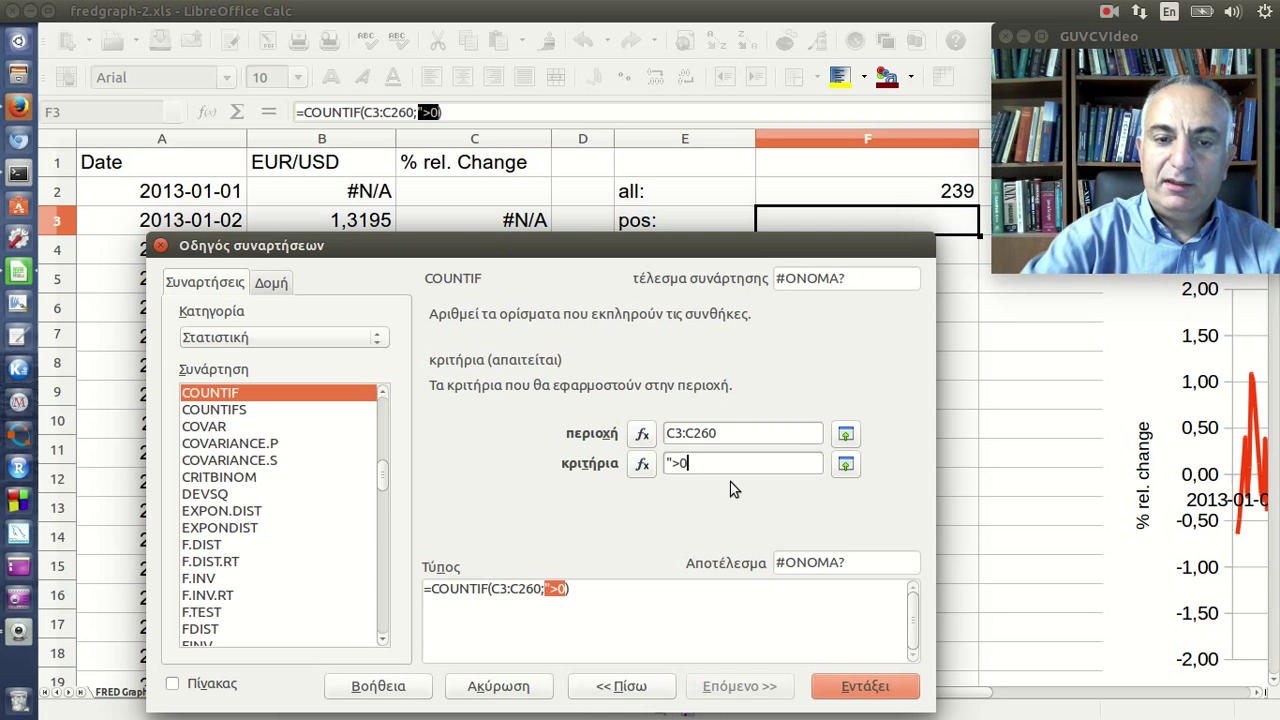
type("\"")
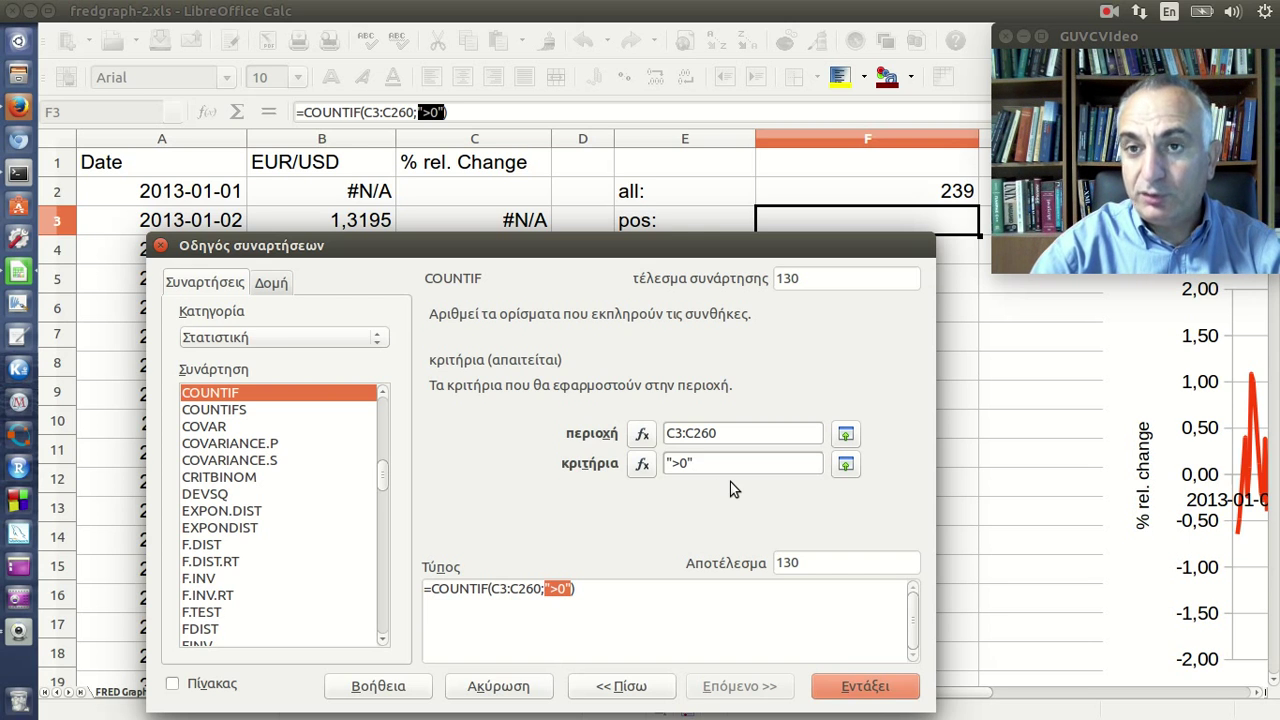
left_click(866, 686)
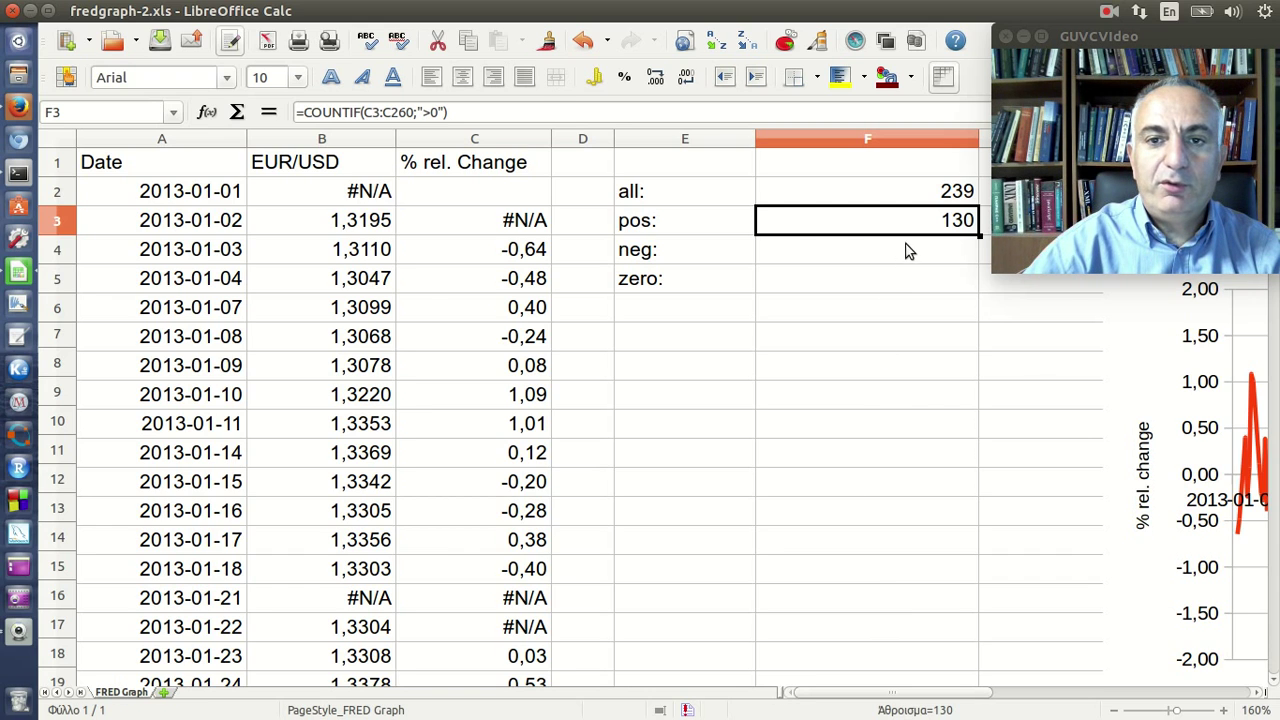
left_click(523, 110)
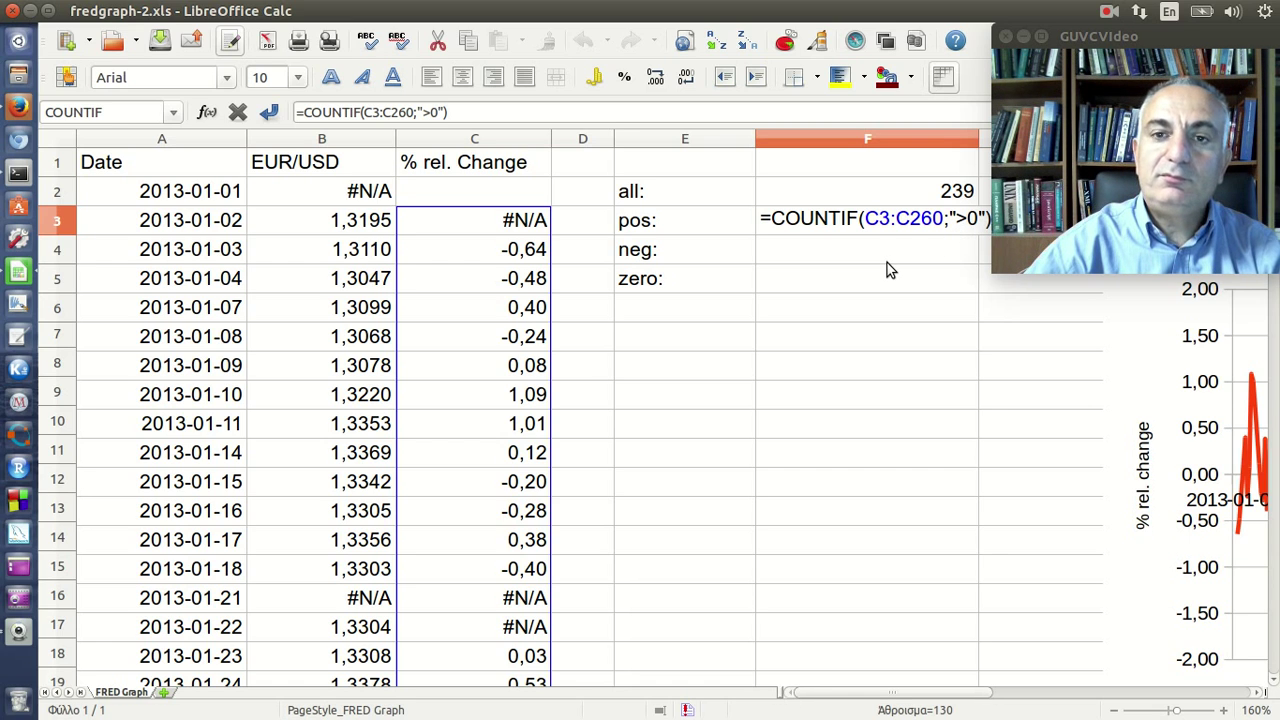
key("Return")
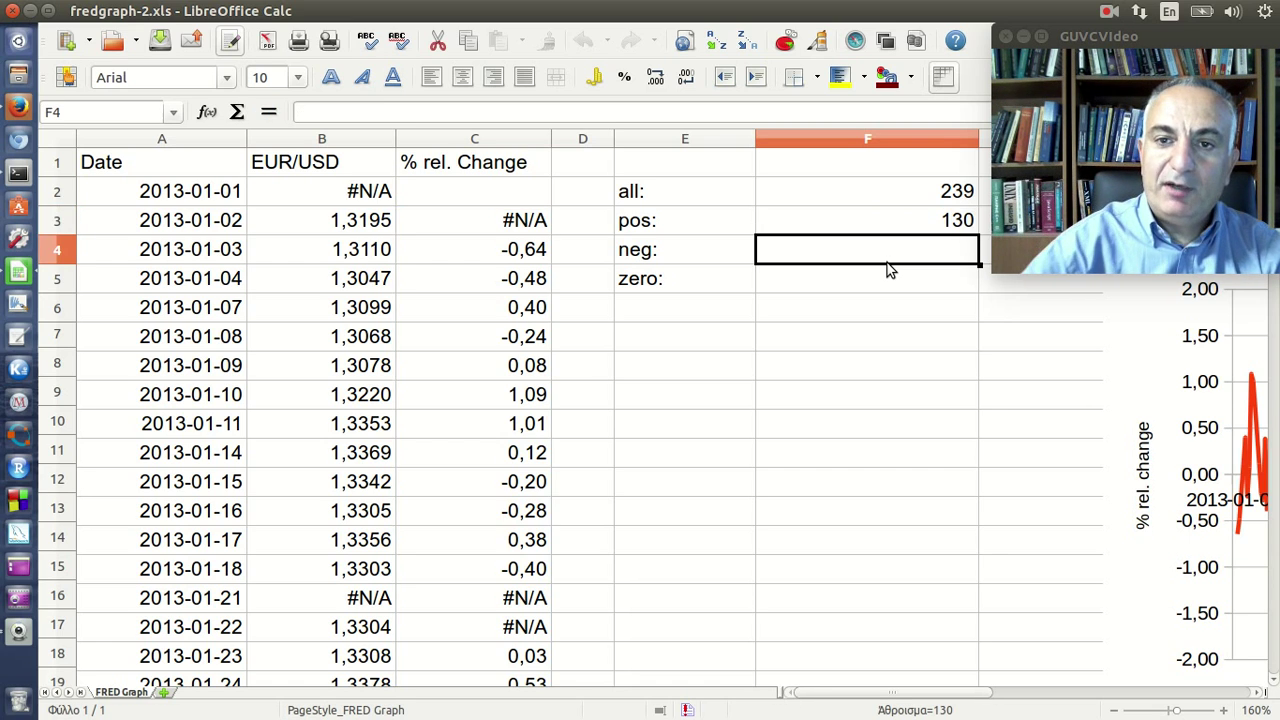
key("Up")
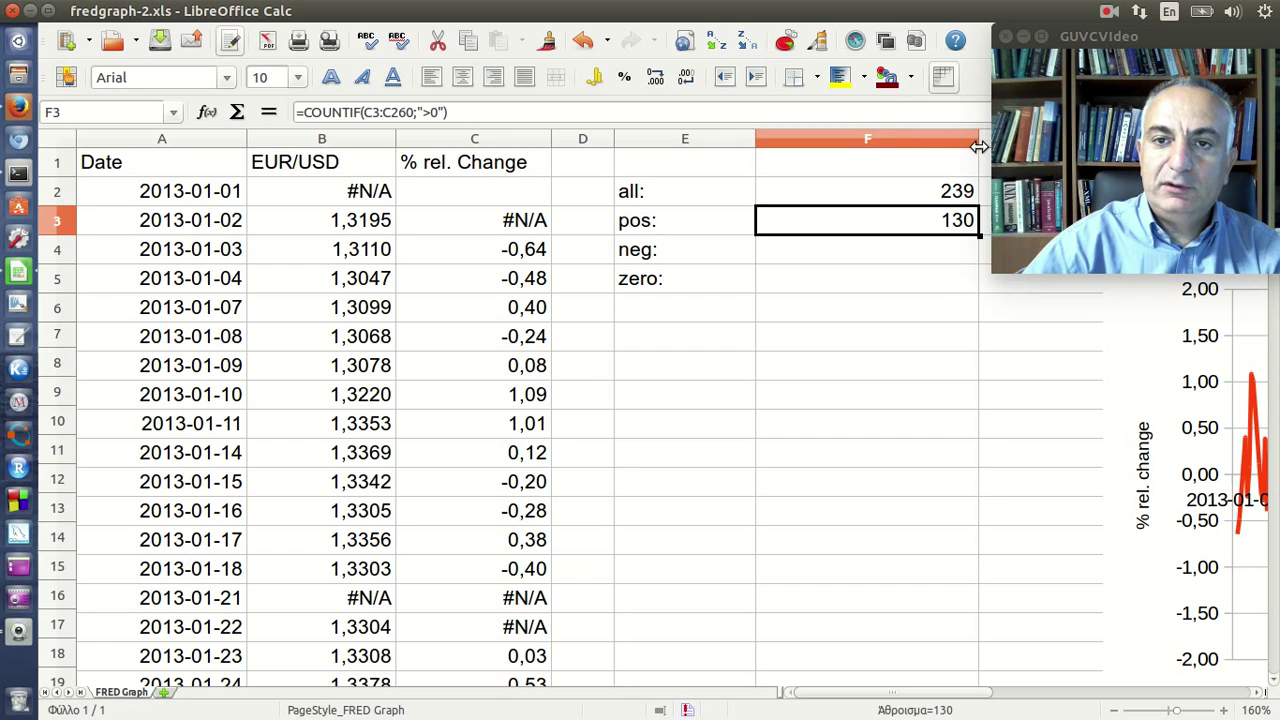
Step: Narrow column F, make summary values F2:F5 bold, and recheck the F3 formula
left_click_drag(979, 148, 928, 150)
left_click_drag(874, 196, 862, 292)
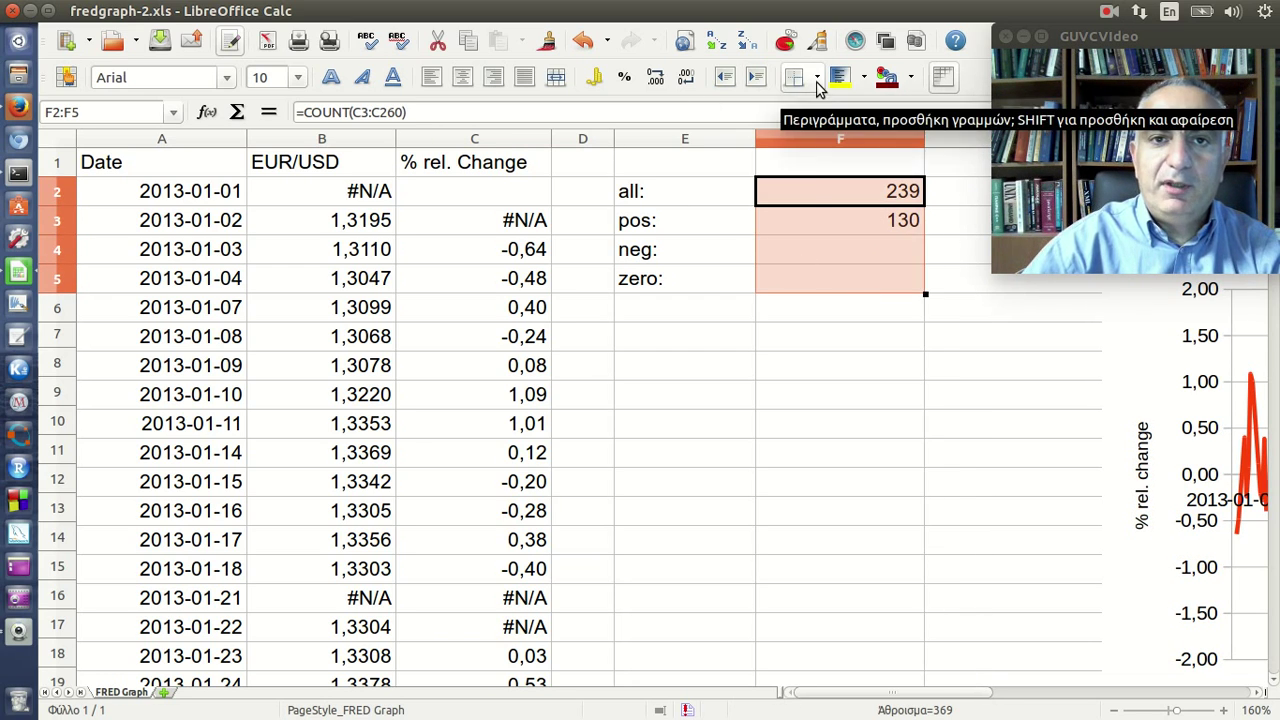
left_click(331, 78)
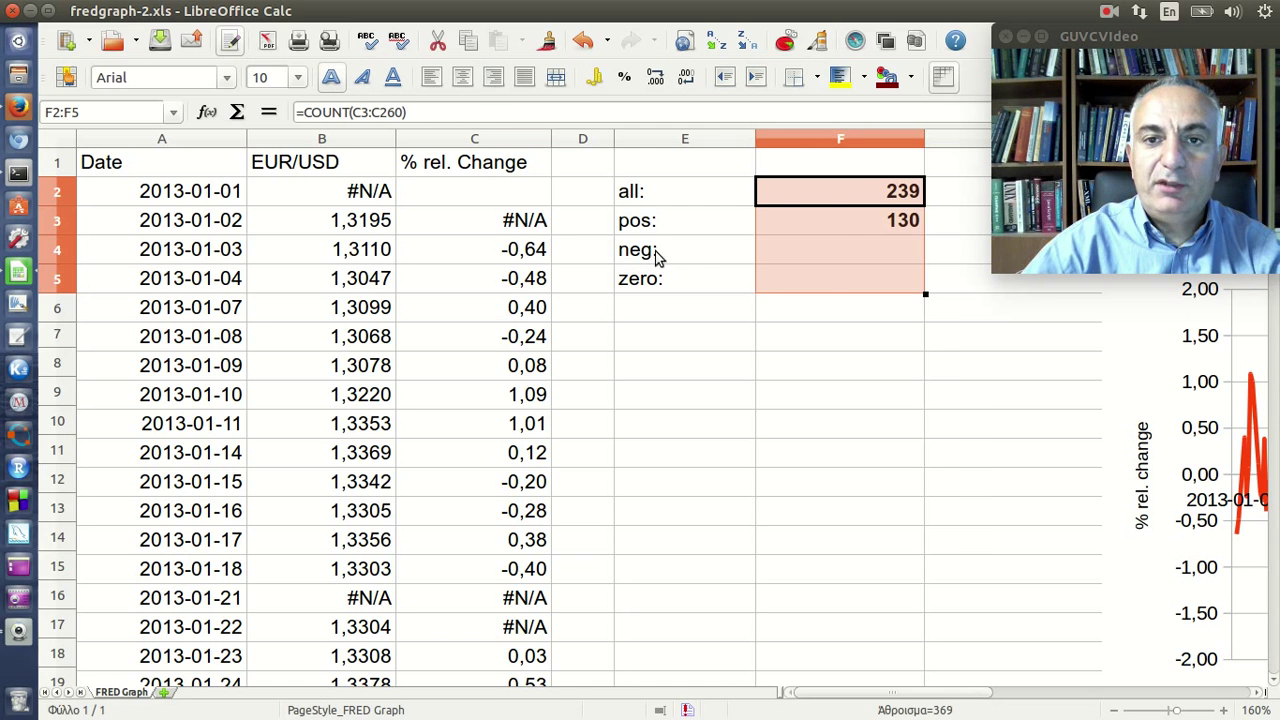
left_click(838, 261)
left_click(857, 234)
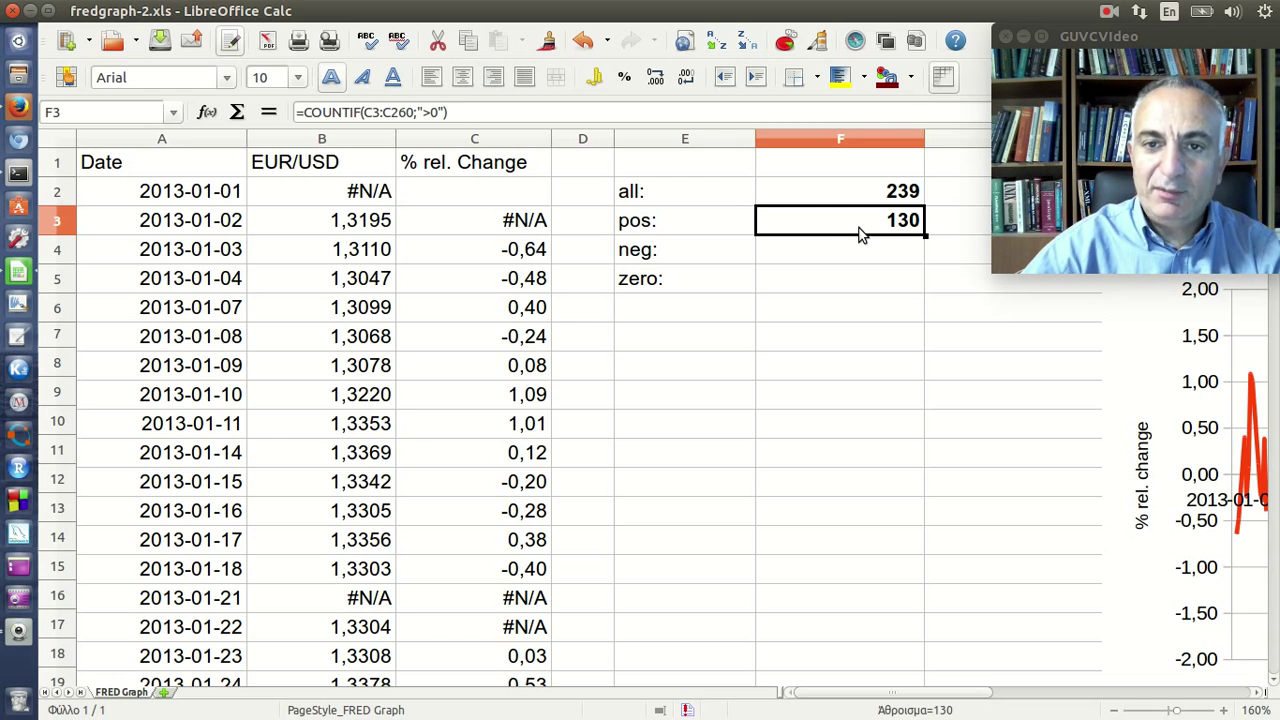
left_click(652, 112)
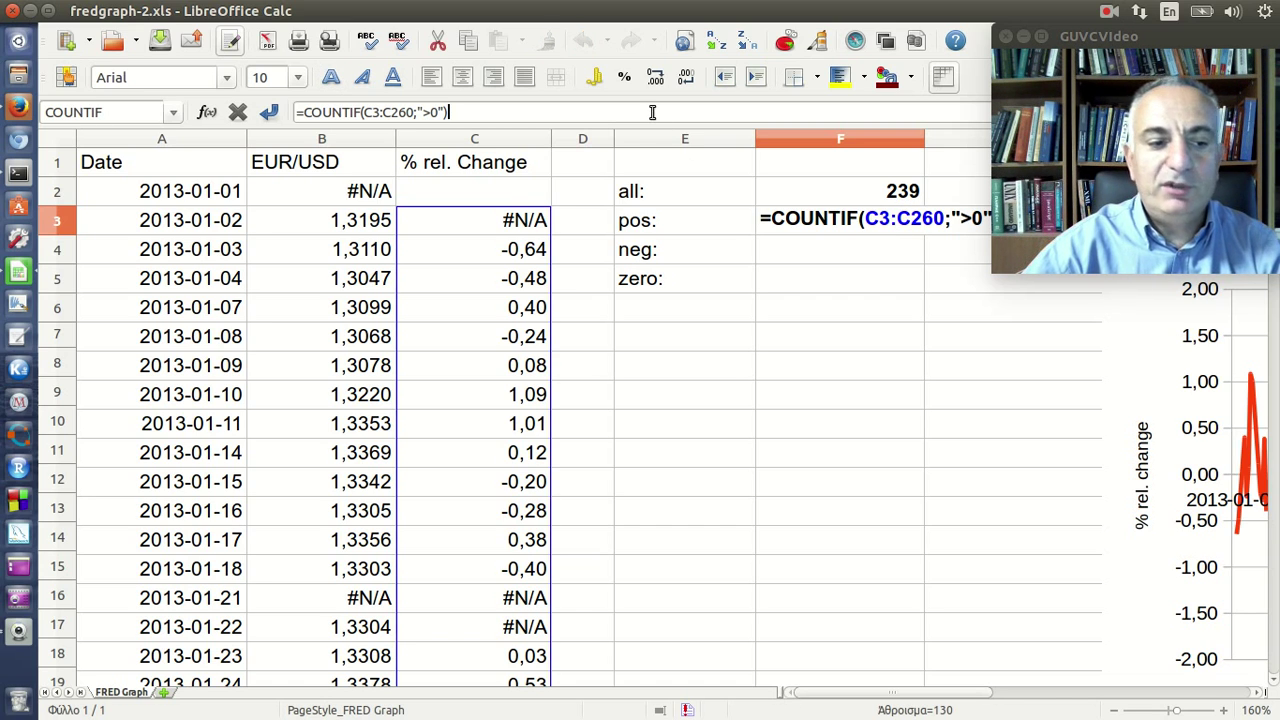
key("Return")
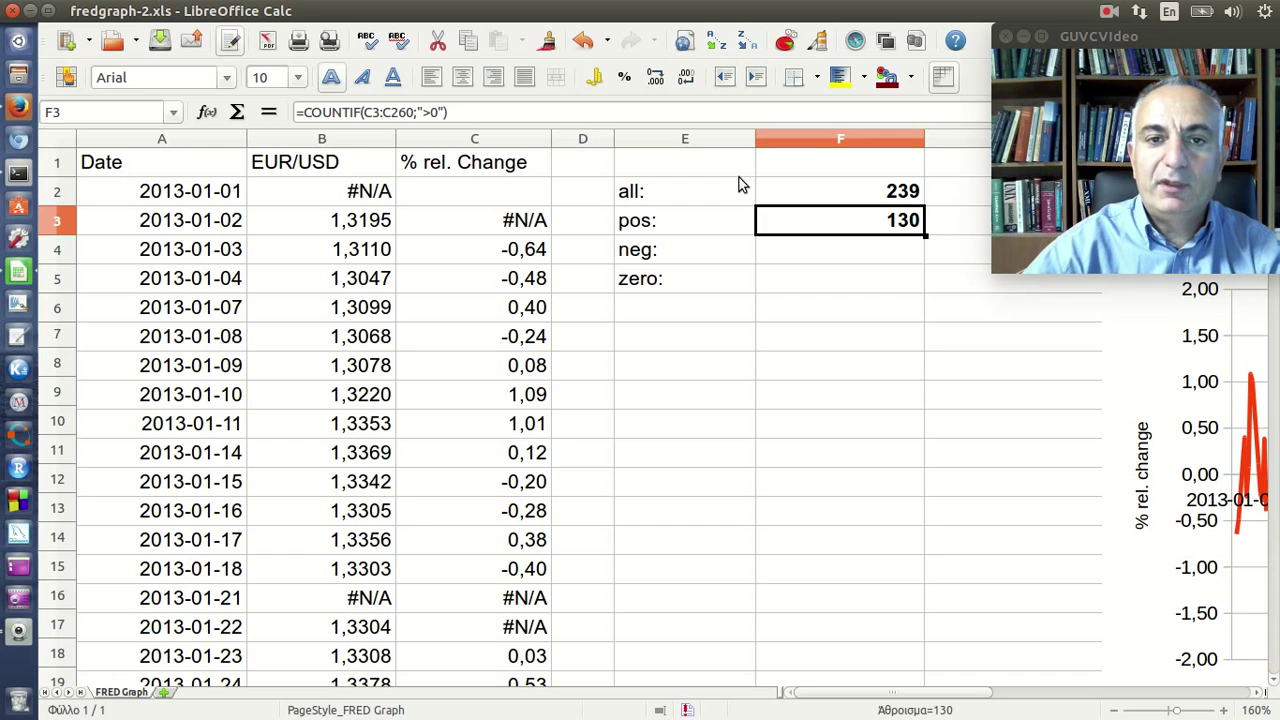
Step: Narrow column E to fit its labels and column F further
left_click(740, 180)
left_click_drag(757, 142, 707, 142)
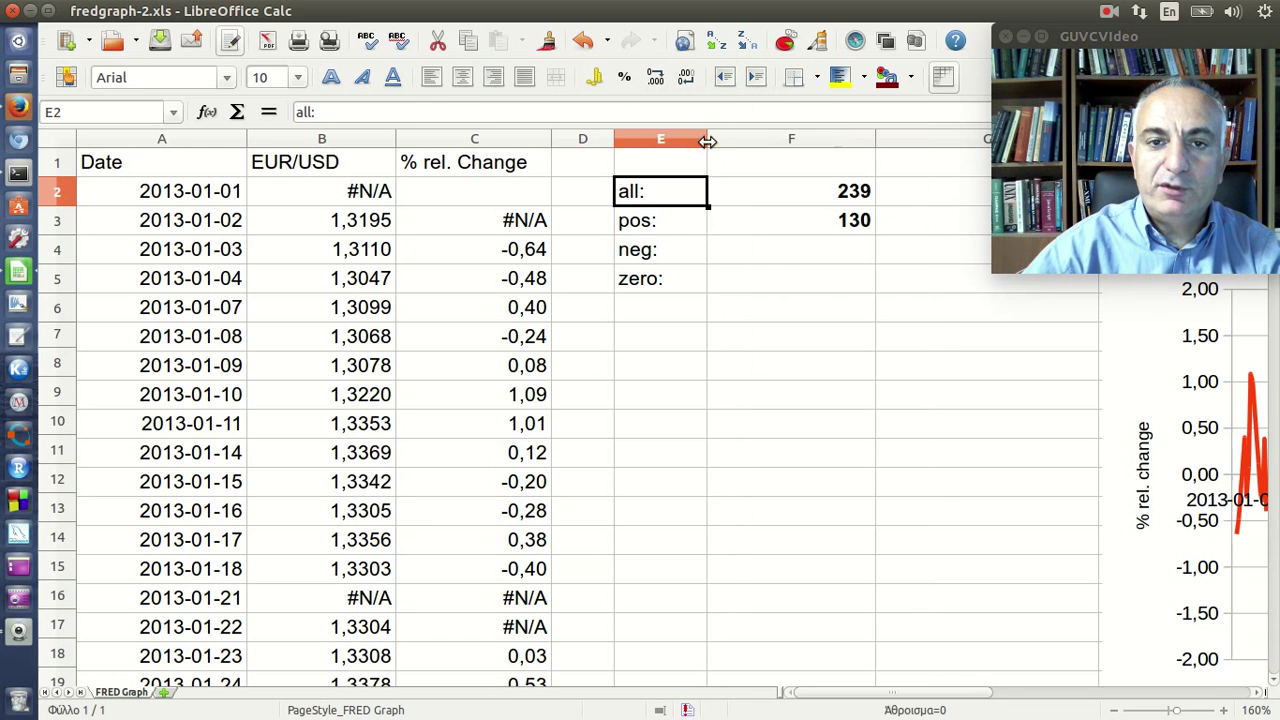
left_click(772, 232)
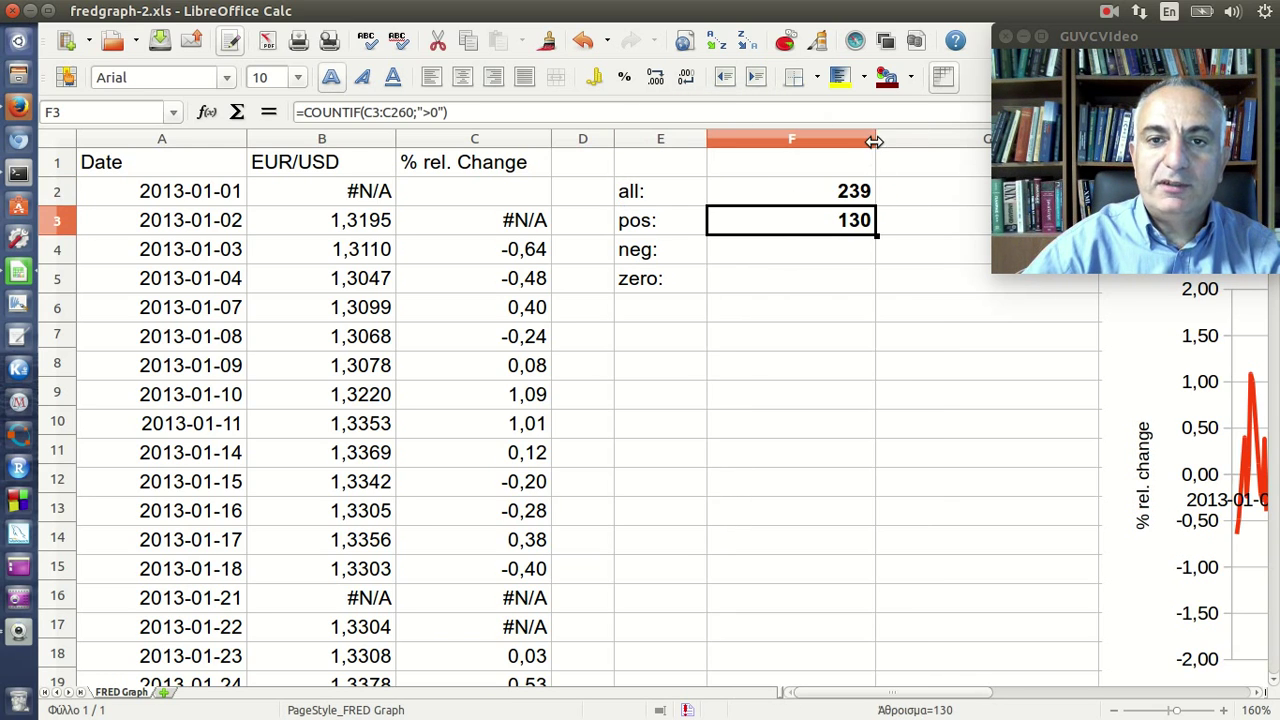
left_click(845, 141)
left_click(829, 192)
left_click_drag(875, 140, 846, 140)
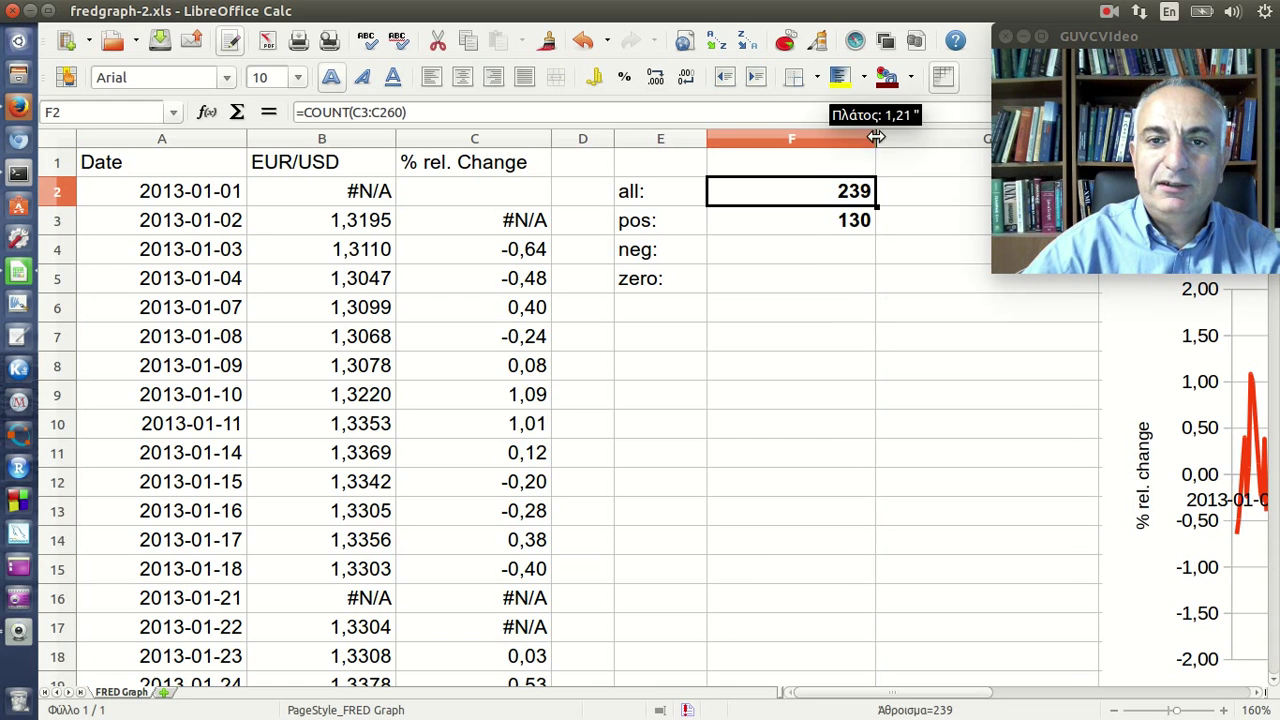
left_click(808, 243)
left_click(824, 216)
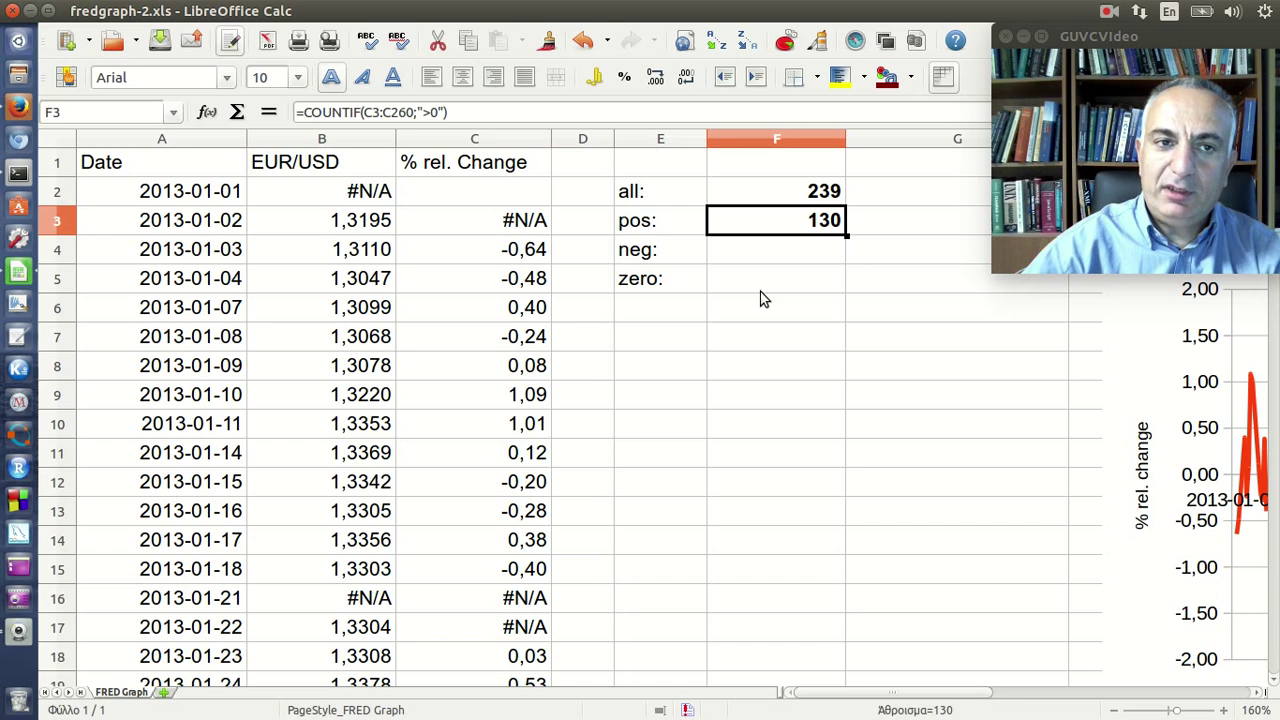
Step: Open the Function Wizard on F4 and cancel it without inserting anything
left_click(750, 251)
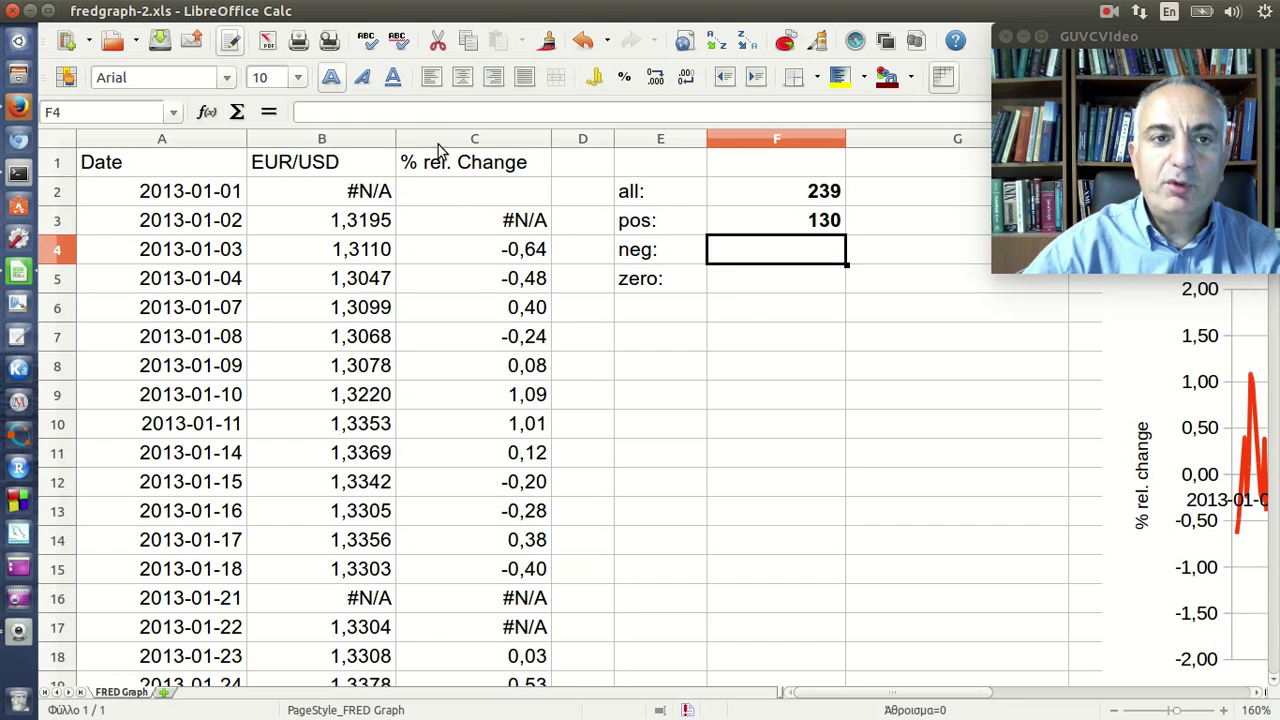
left_click(207, 115)
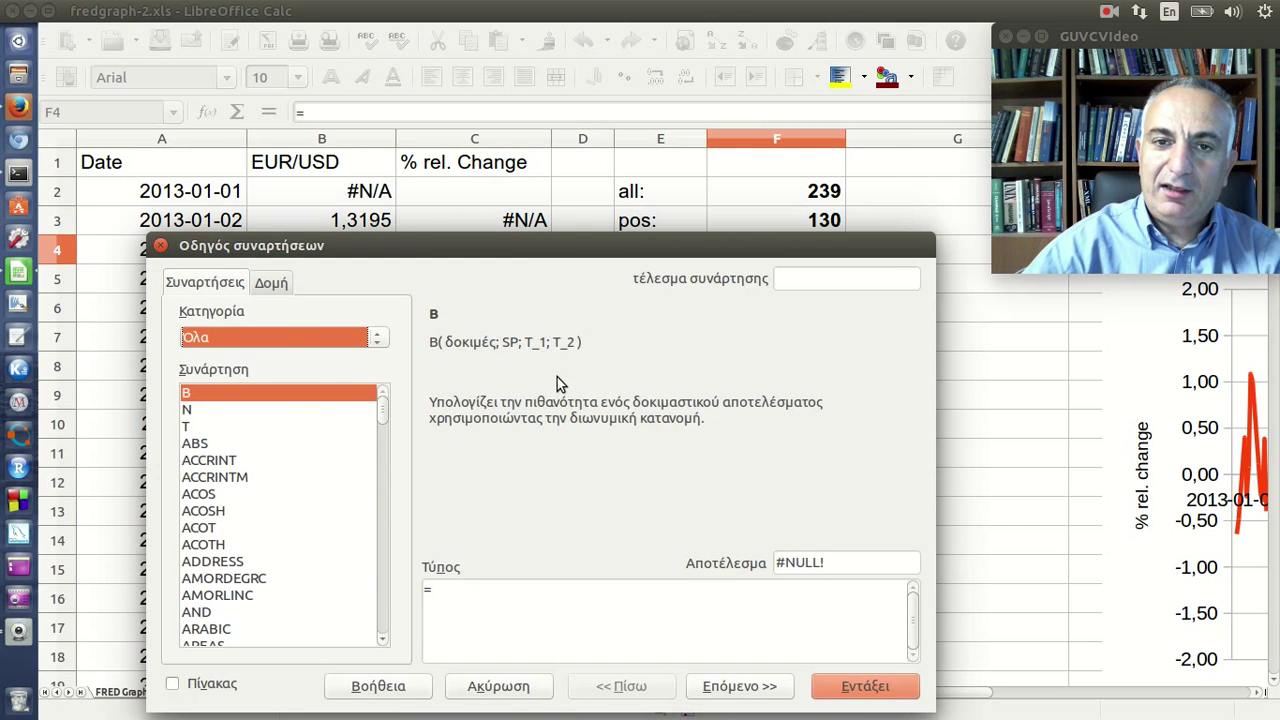
left_click(160, 246)
left_click(728, 228)
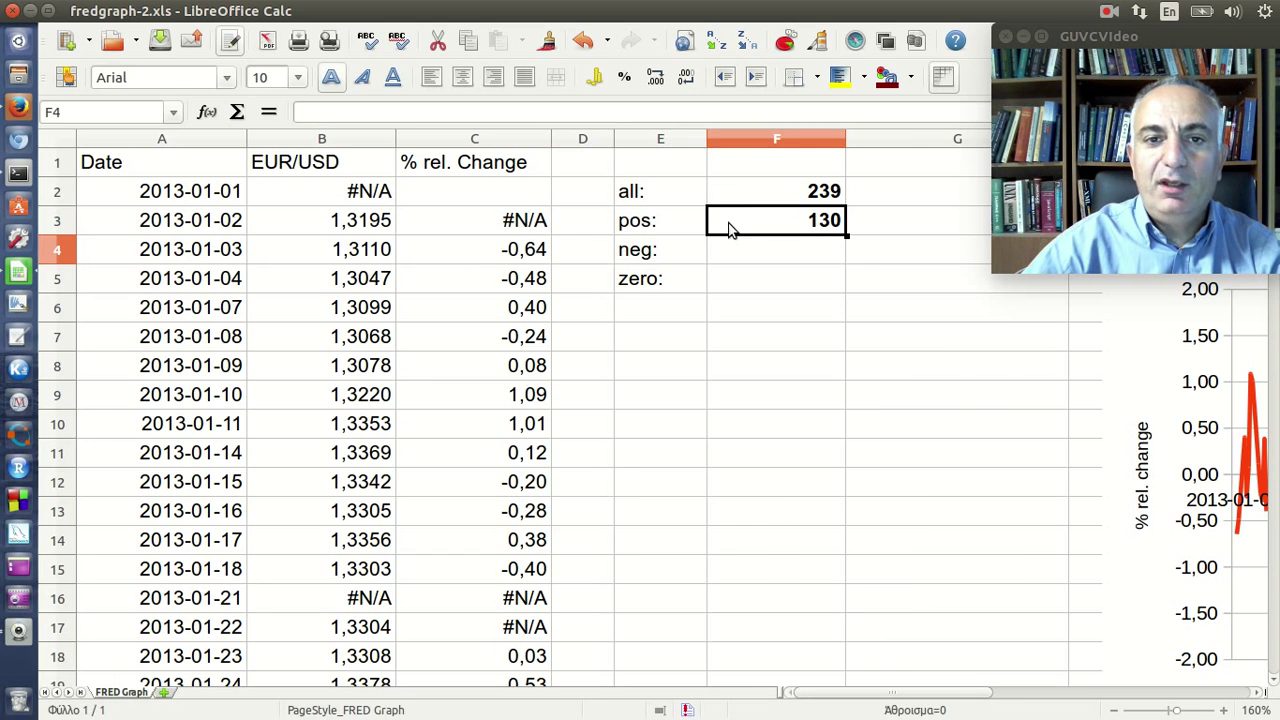
Step: Change the pos: formula to =COUNTIF(C$3:C$260;">0") with row-locked references
left_click(372, 113)
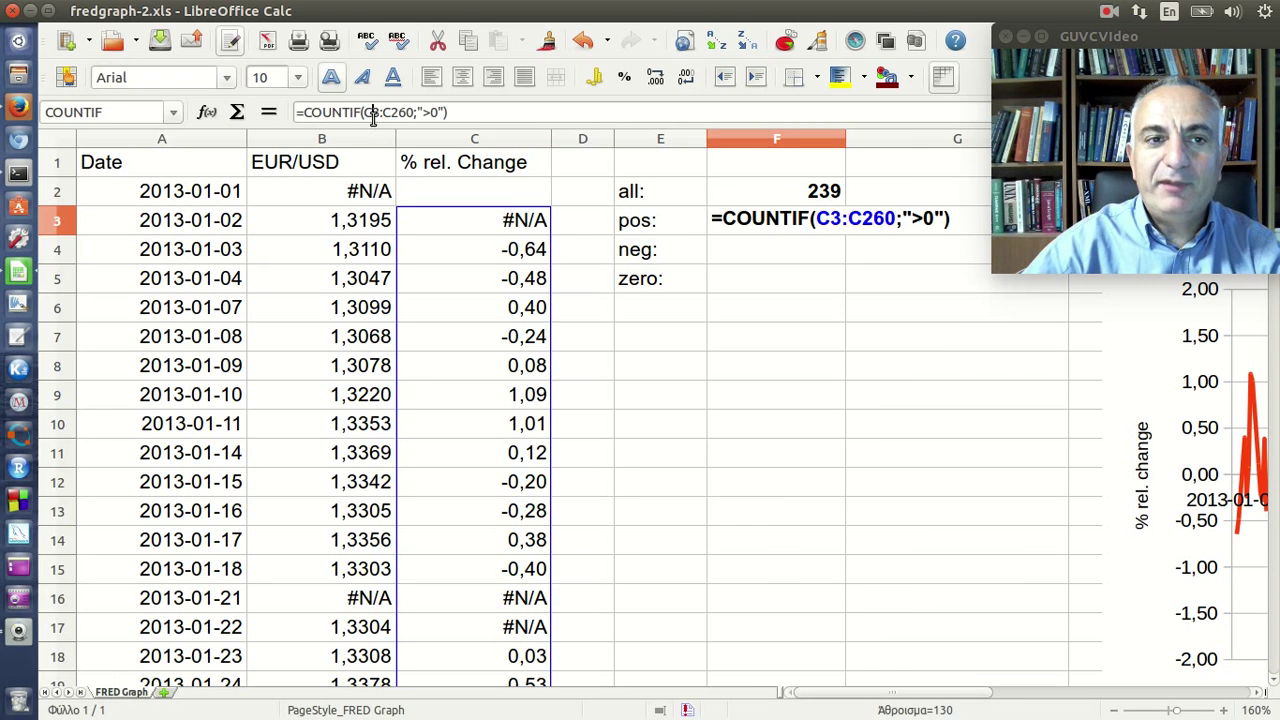
left_click(372, 113)
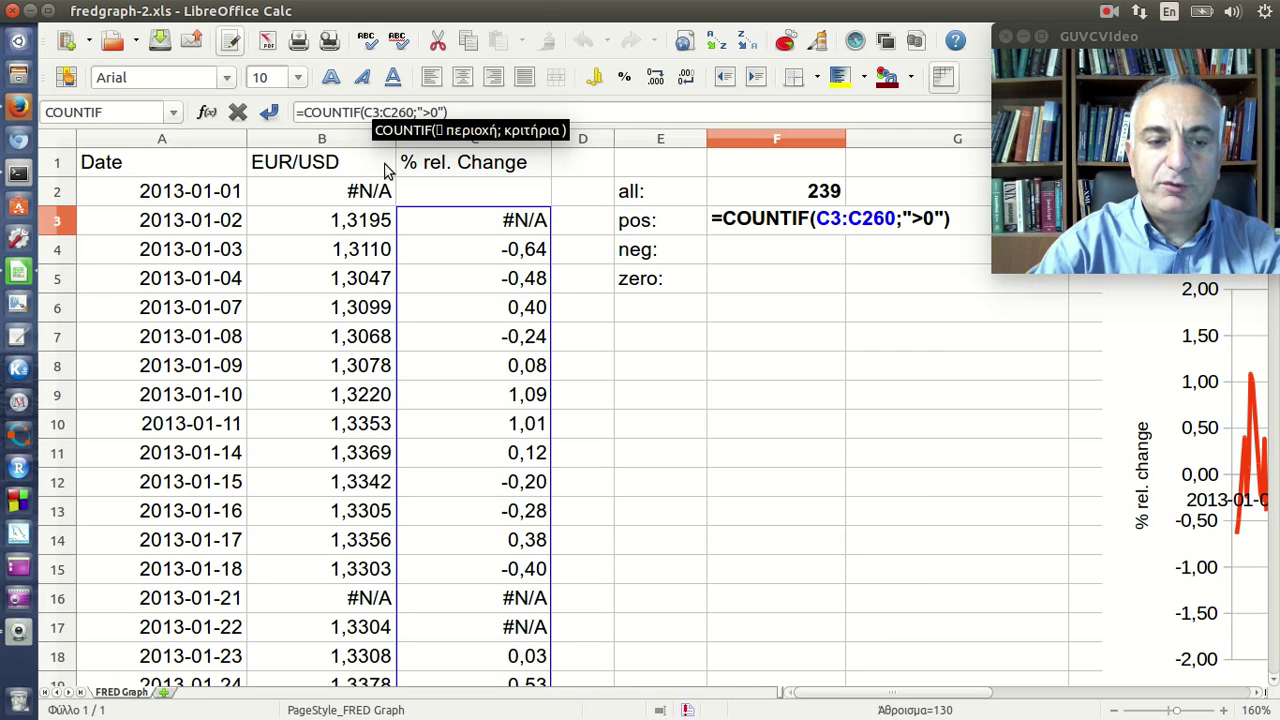
type("$")
key("Right")
key("Right")
key("Right")
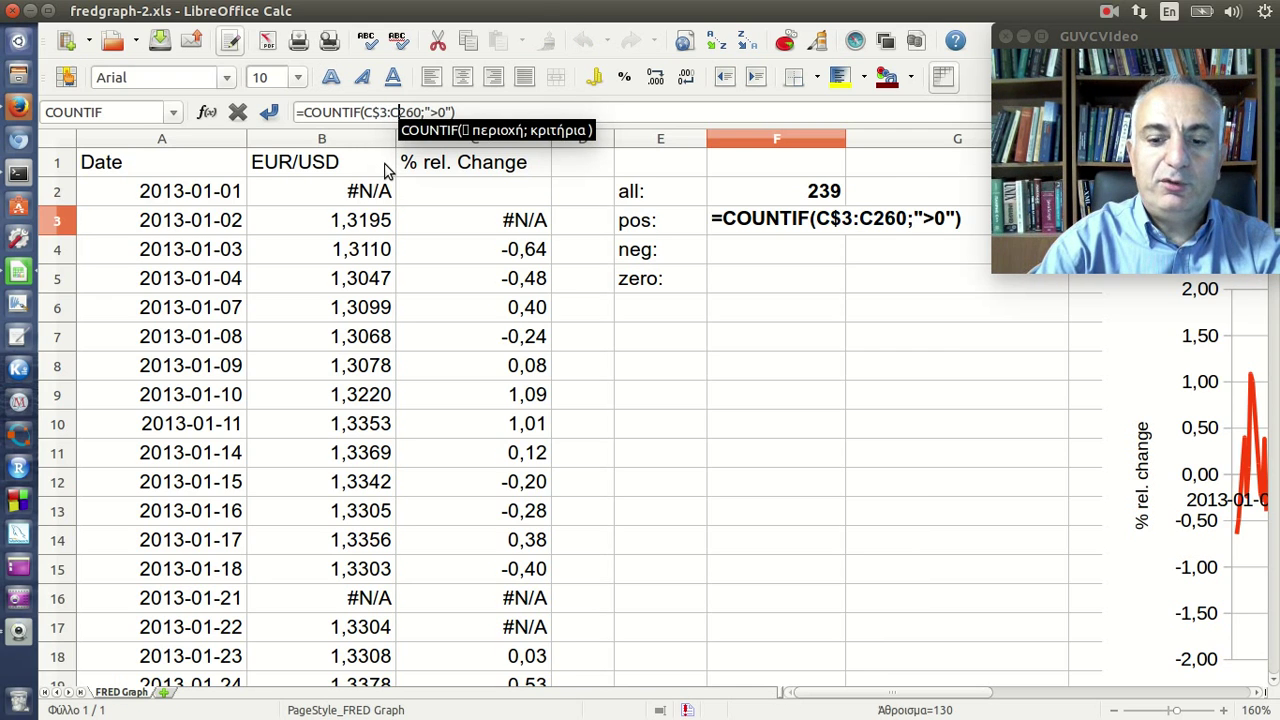
type("$")
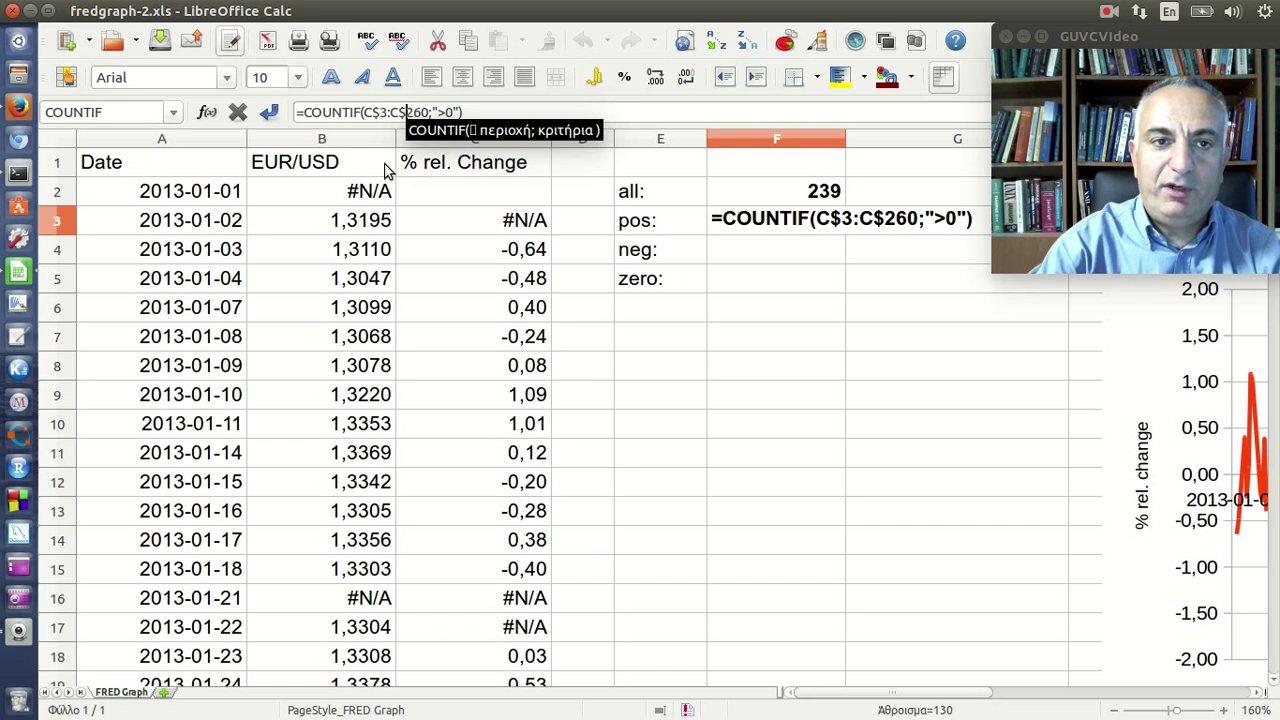
key("Return")
key("Up")
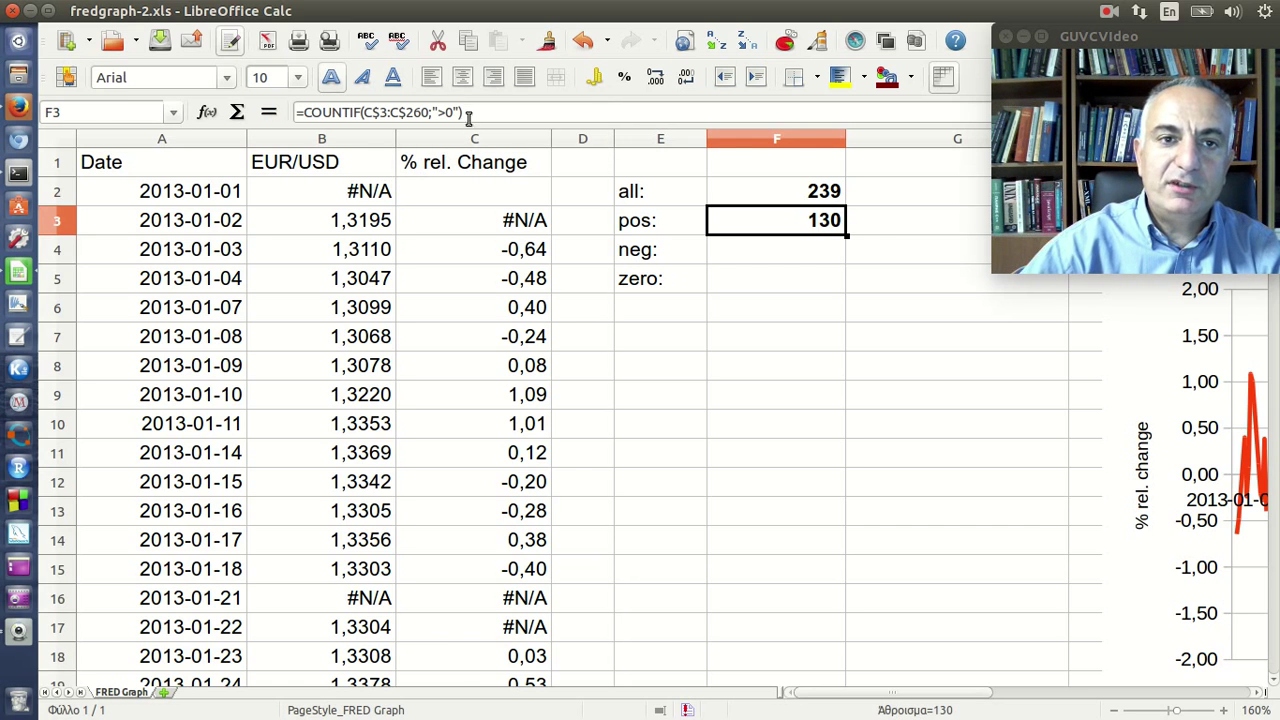
Step: Verify the locked formula and fill it down from F3 into F4 and F5
left_click(468, 114)
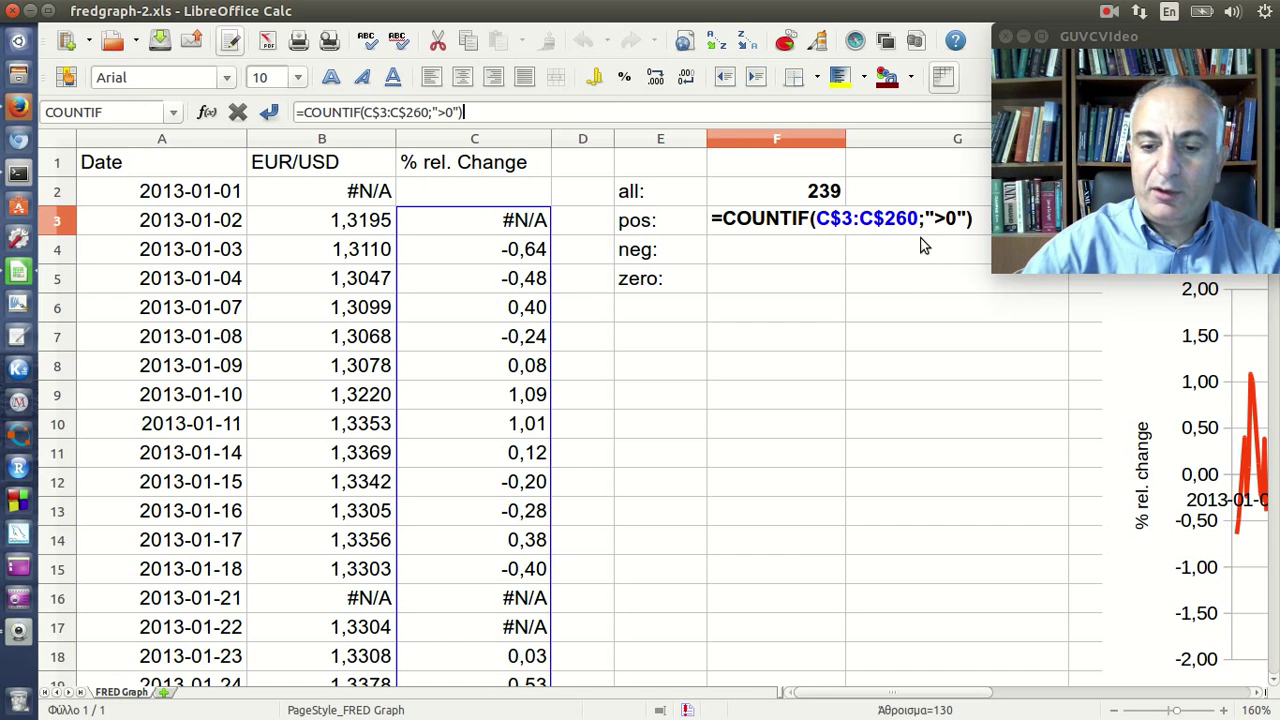
key("Return")
key("Up")
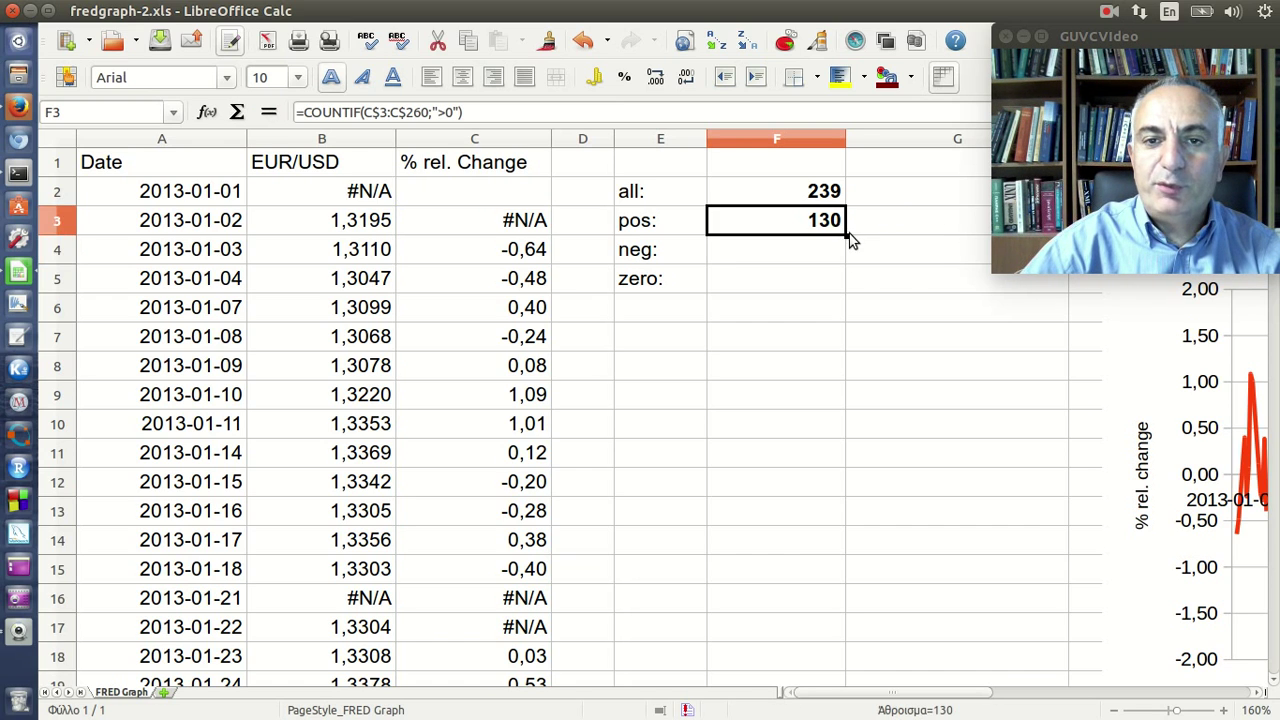
left_click_drag(846, 235, 838, 285)
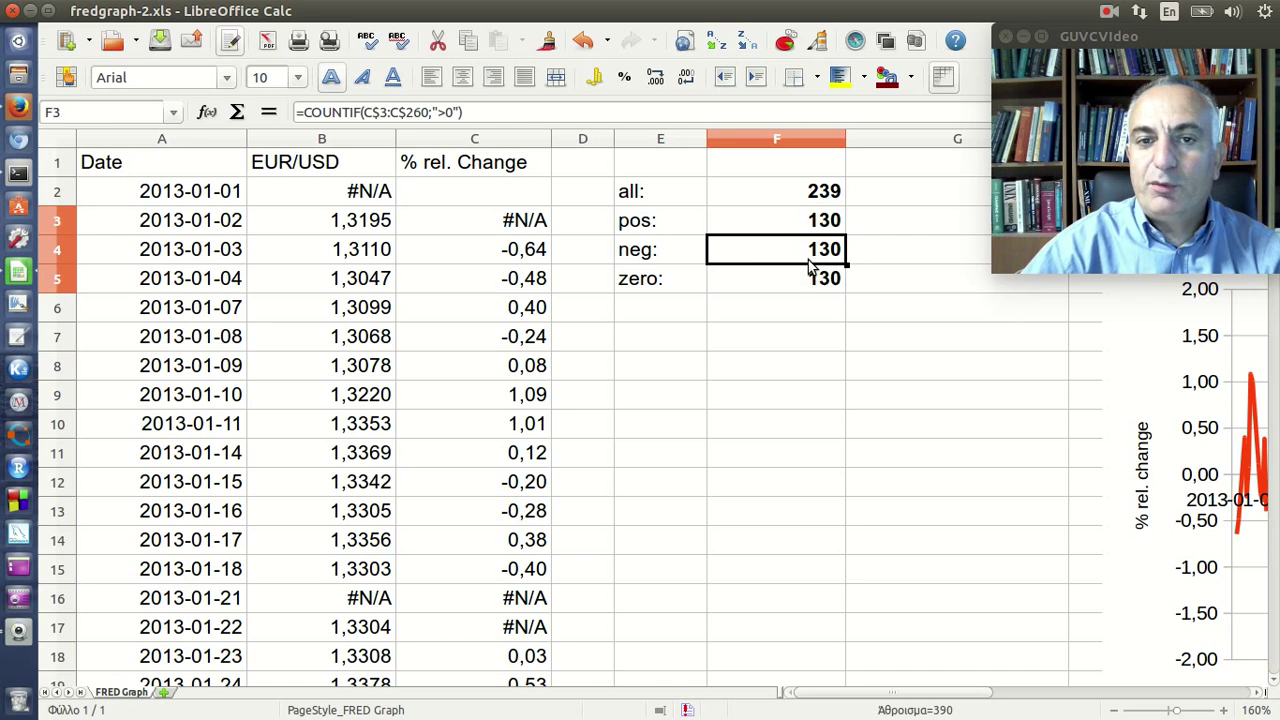
left_click(812, 262)
Step: Change the neg: criterion in F4 to "<0", giving 108
left_click(520, 113)
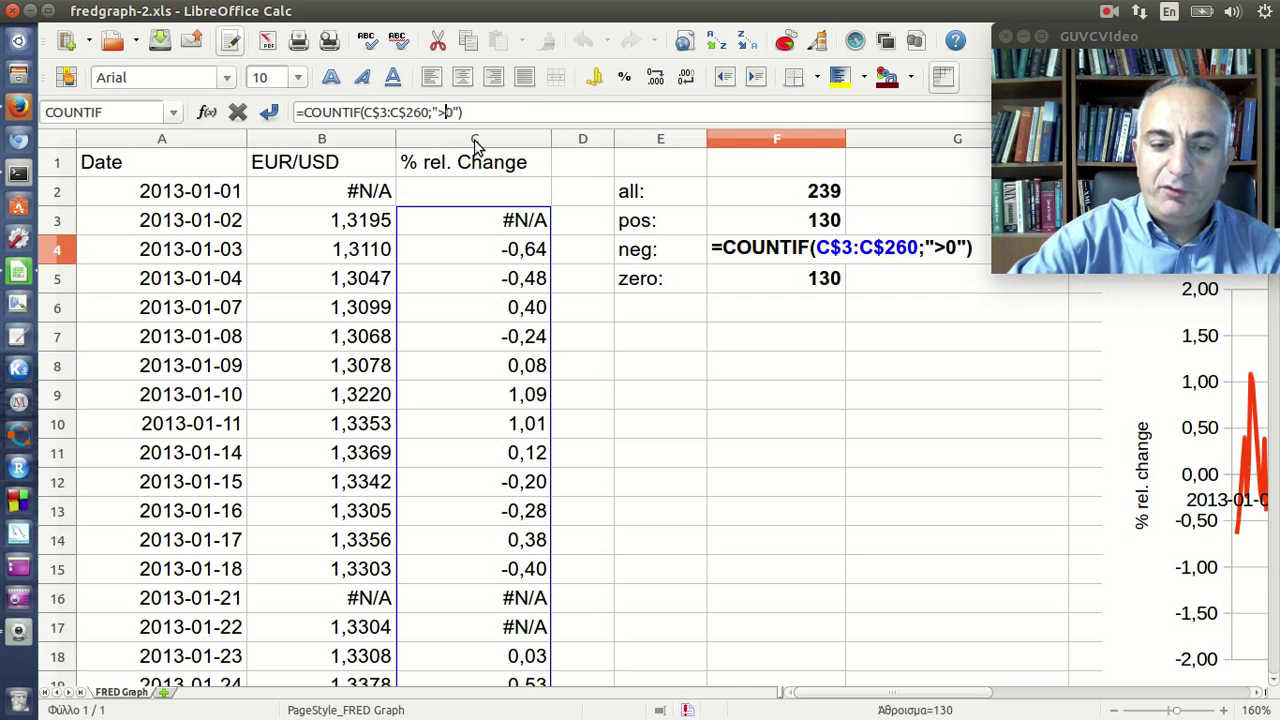
key("BackSpace")
type("<")
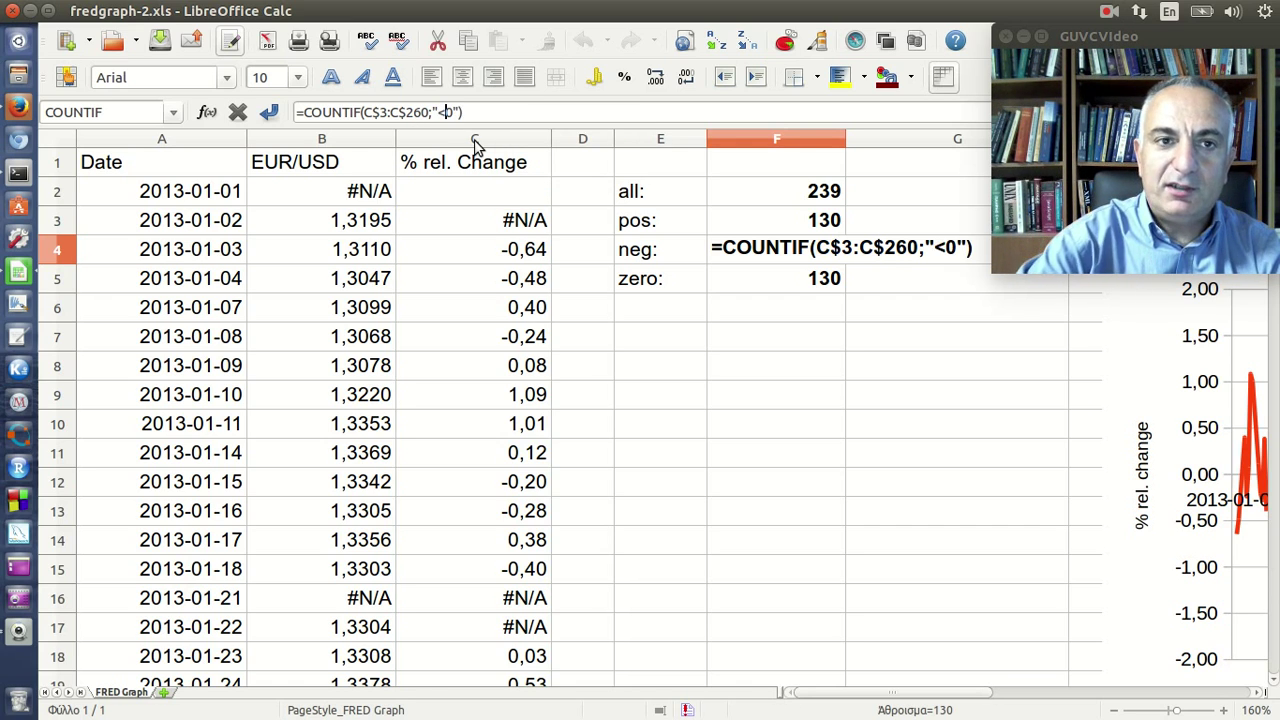
key("Return")
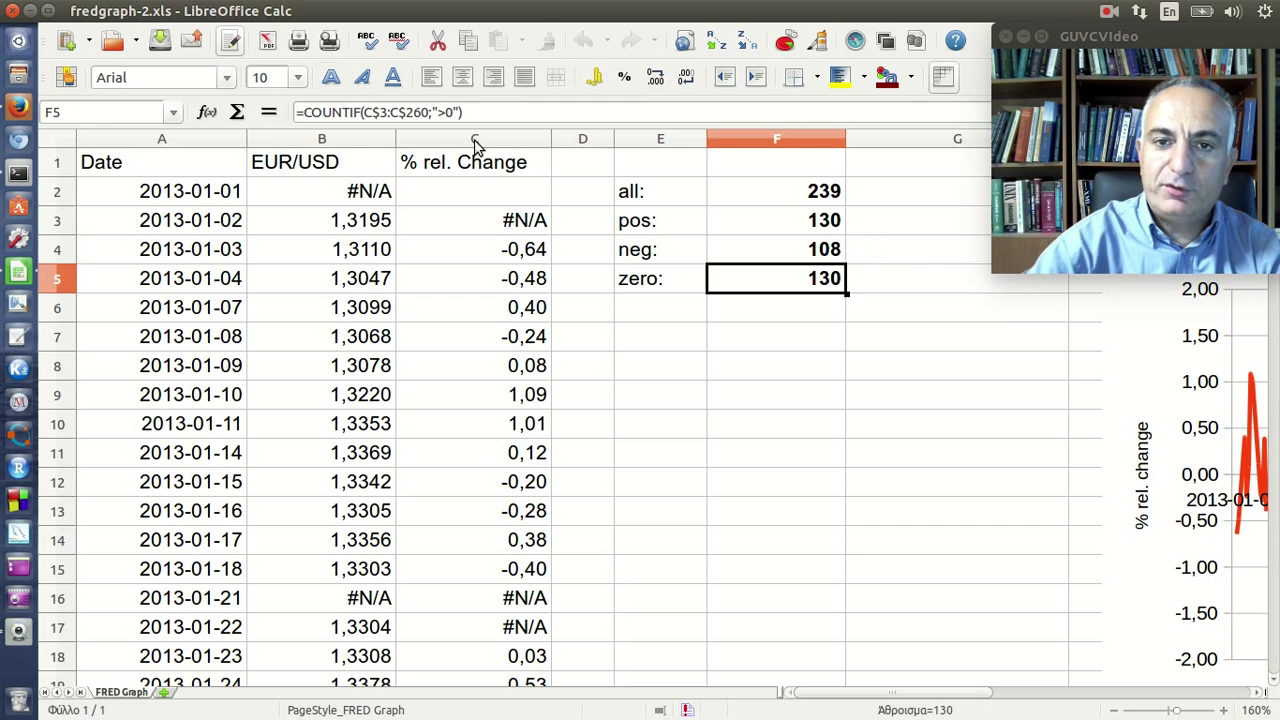
Step: Change the zero: criterion in F5 to "=0", giving 1
left_click(447, 114)
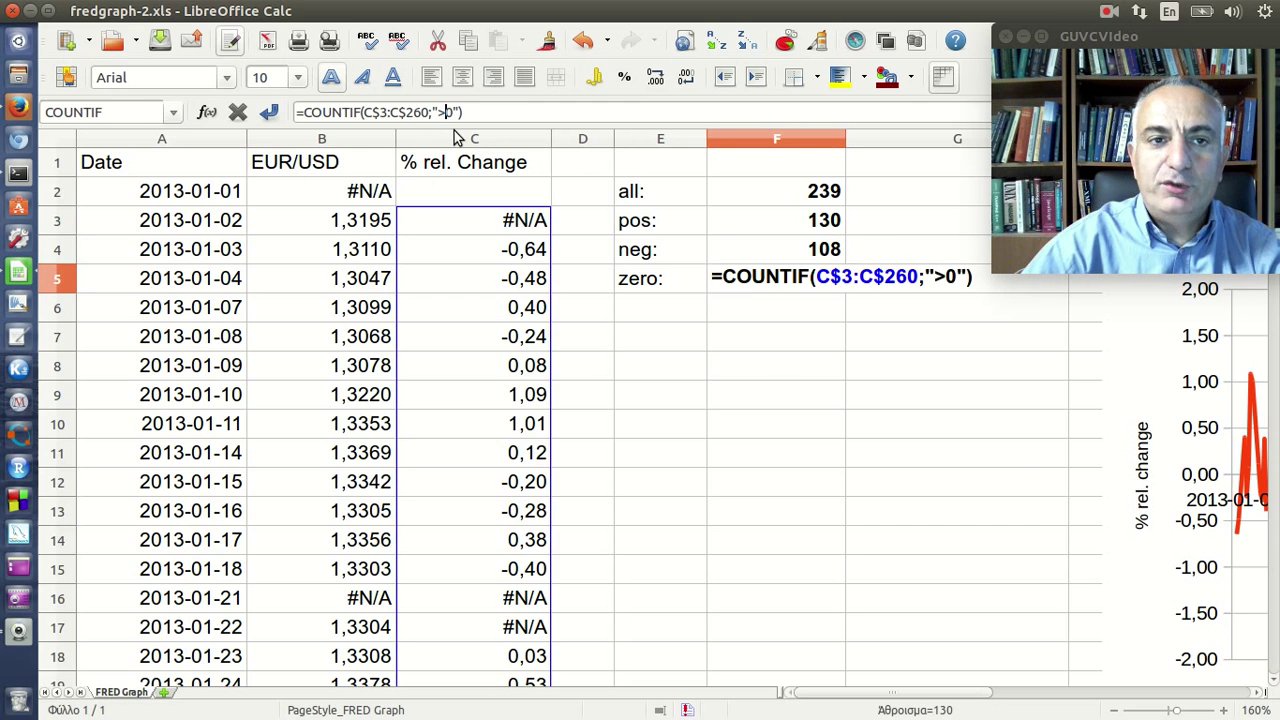
key("BackSpace")
type("-")
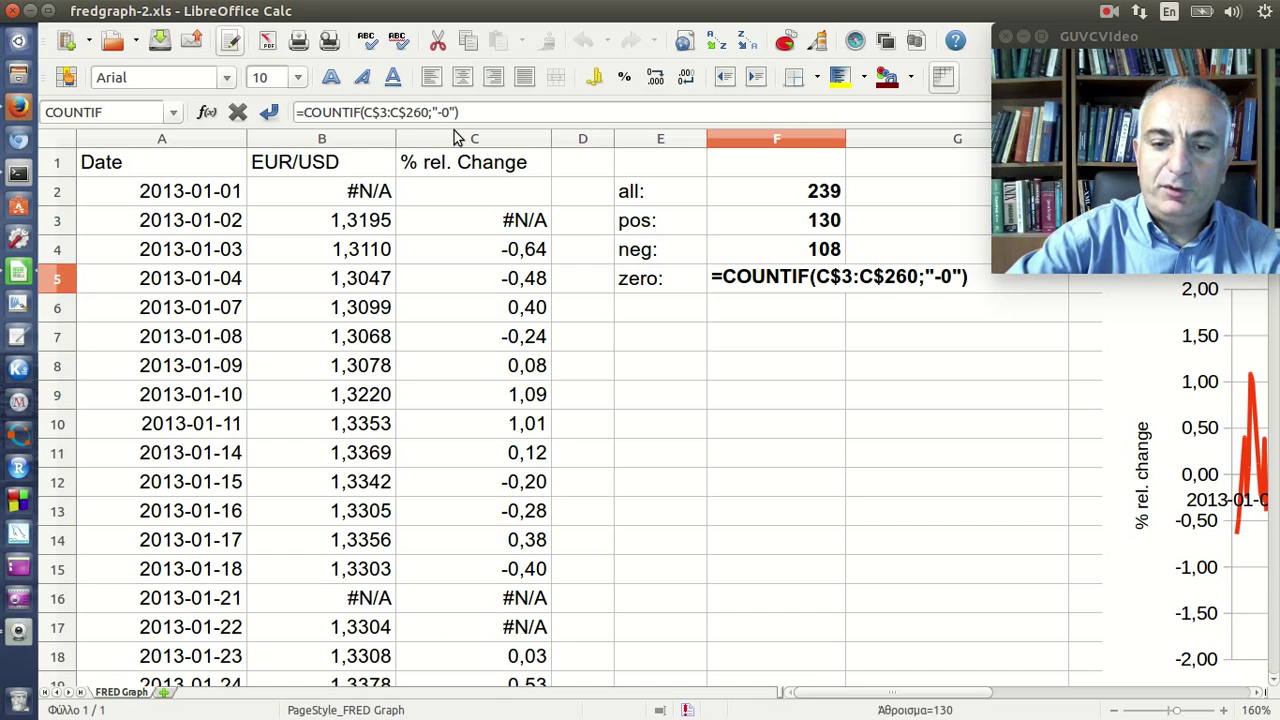
key("BackSpace")
type("=")
key("Return")
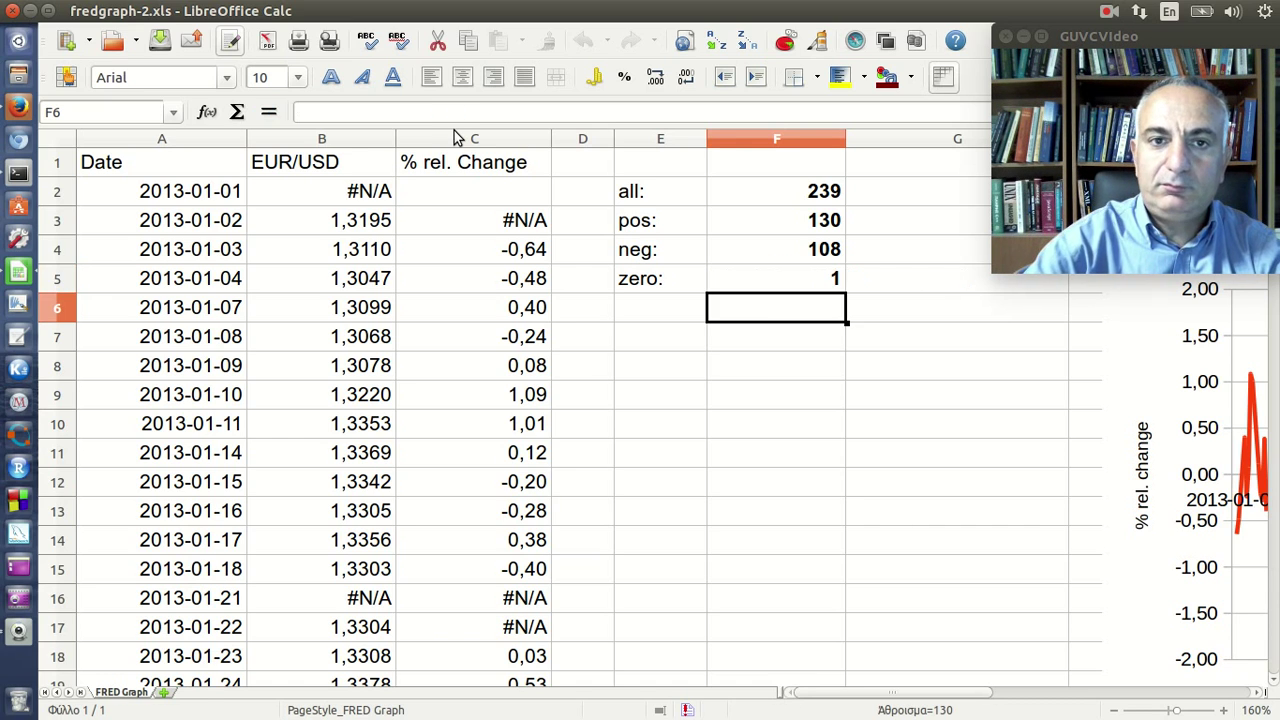
left_click(722, 255)
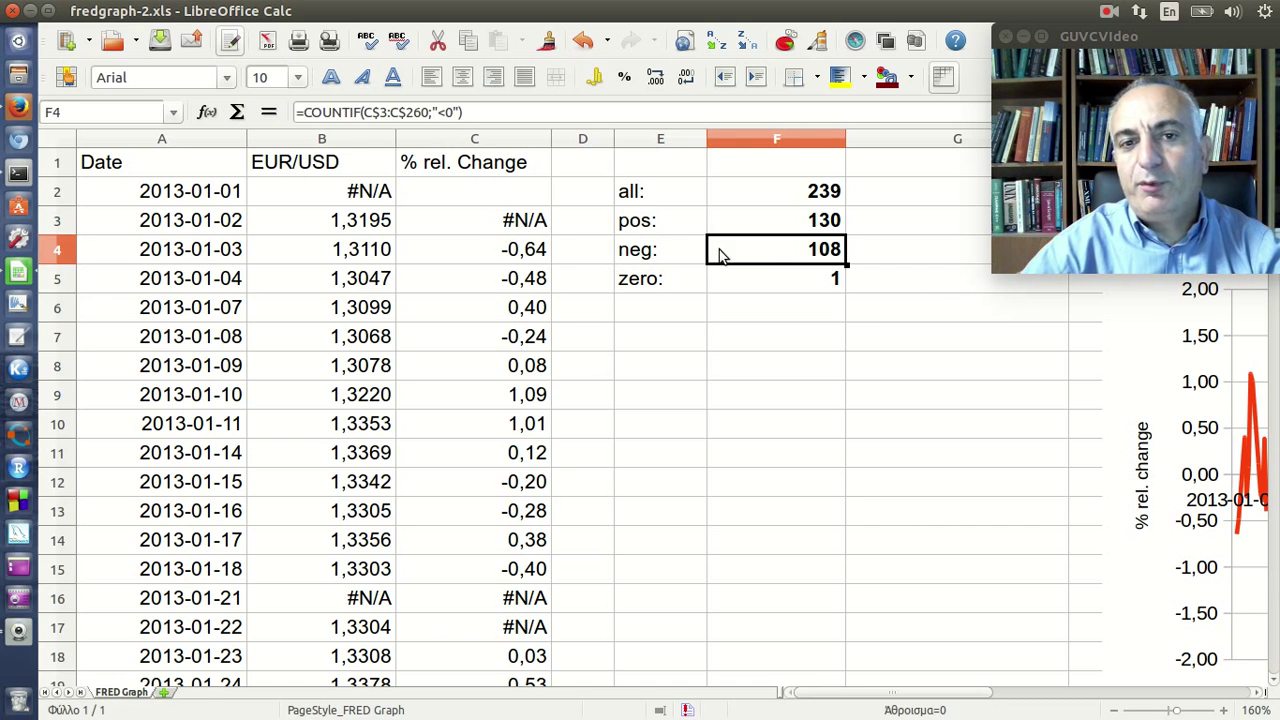
left_click(207, 112)
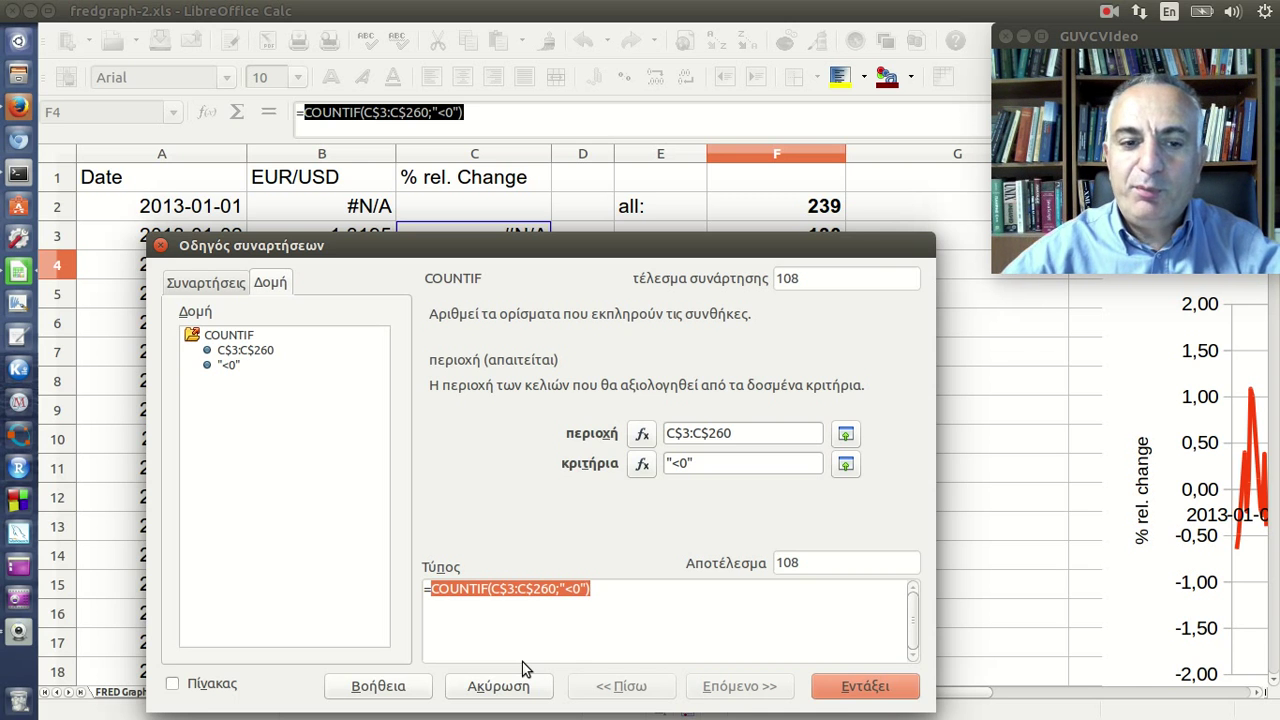
left_click(518, 690)
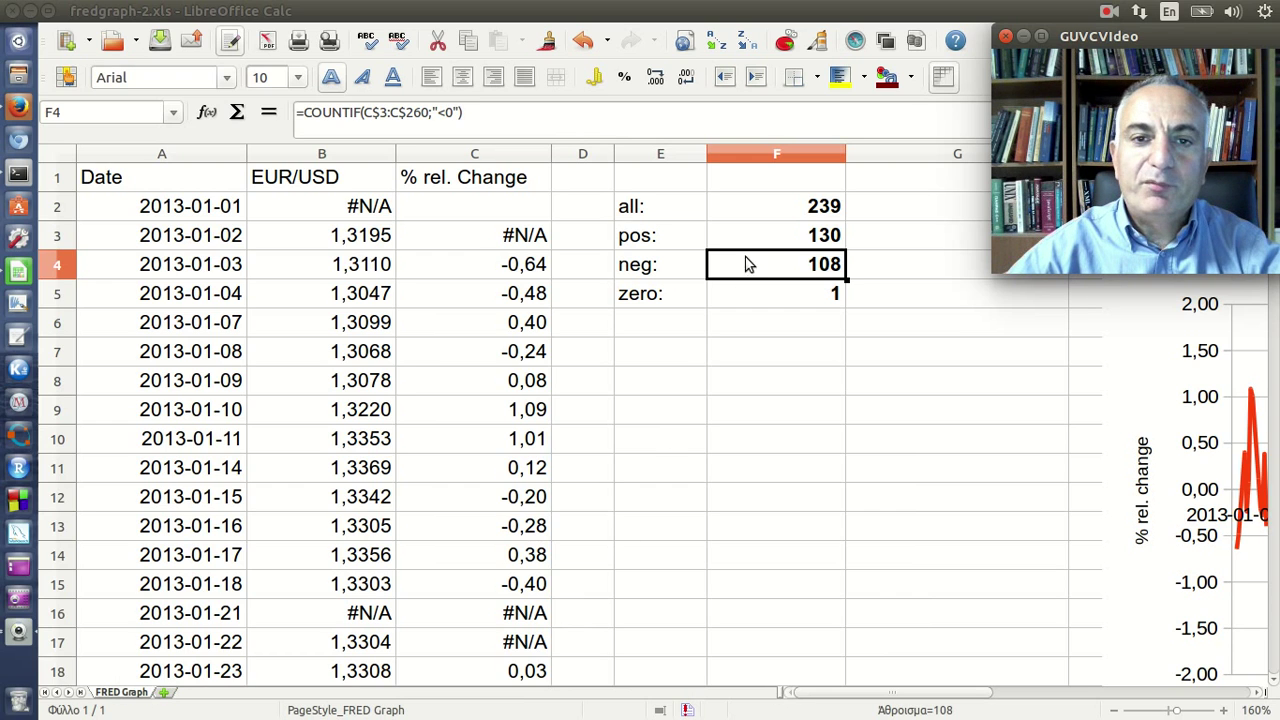
left_click(755, 197)
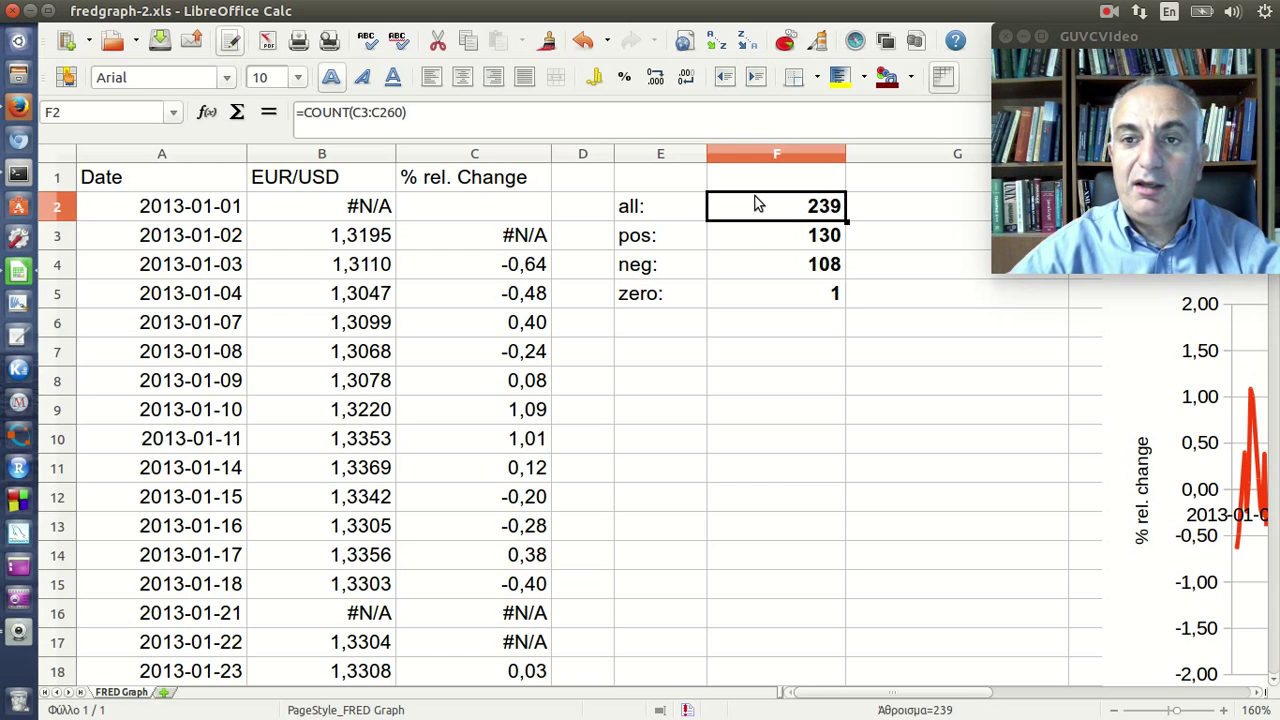
Step: Review the pos:, neg: and zero: COUNTIF formulas in F3:F5
left_click(752, 247)
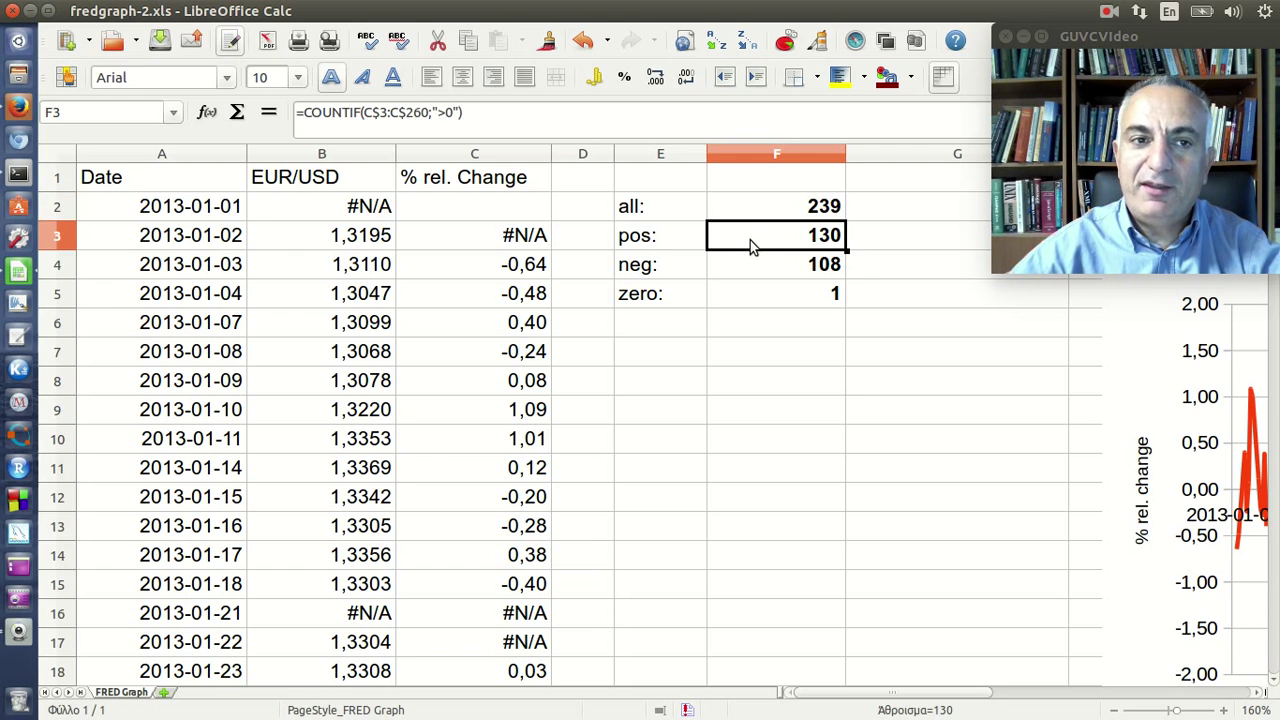
left_click(748, 268)
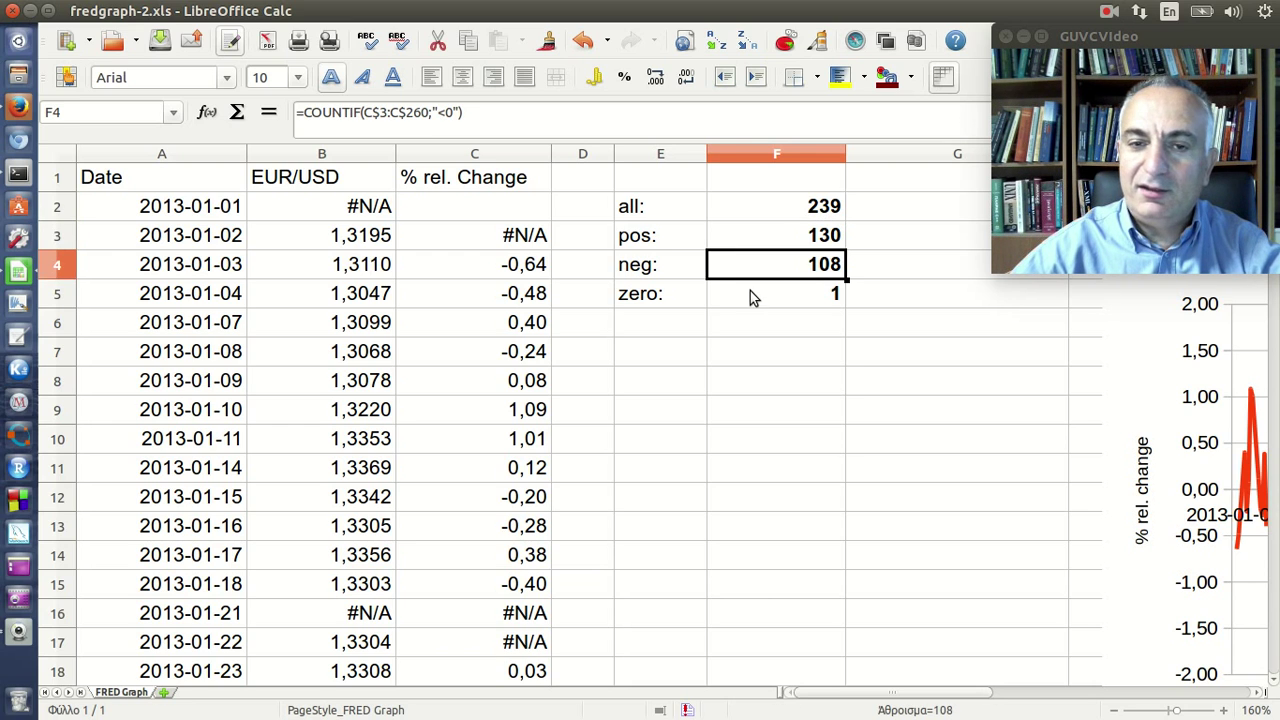
left_click(752, 295)
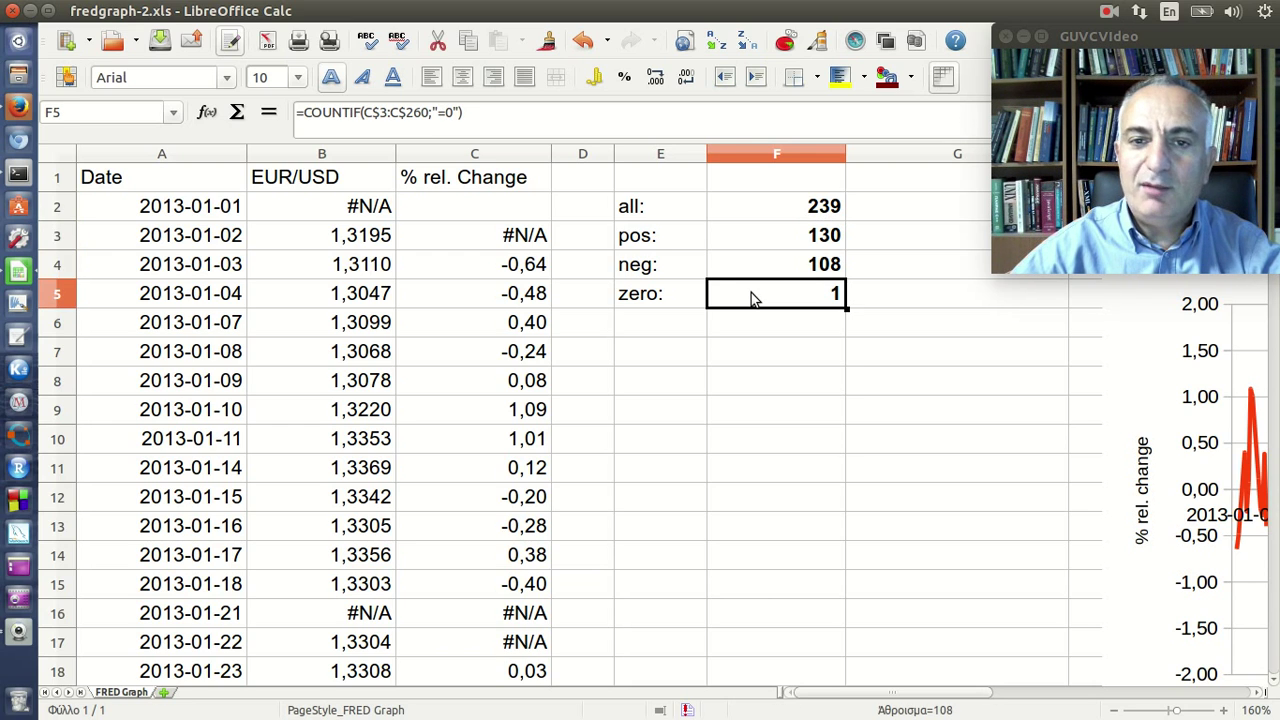
left_click(770, 355)
Step: Label E7 'mean:' and enter =average(c2:c260) in F7, which shows #N/A
left_click(671, 357)
type("a")
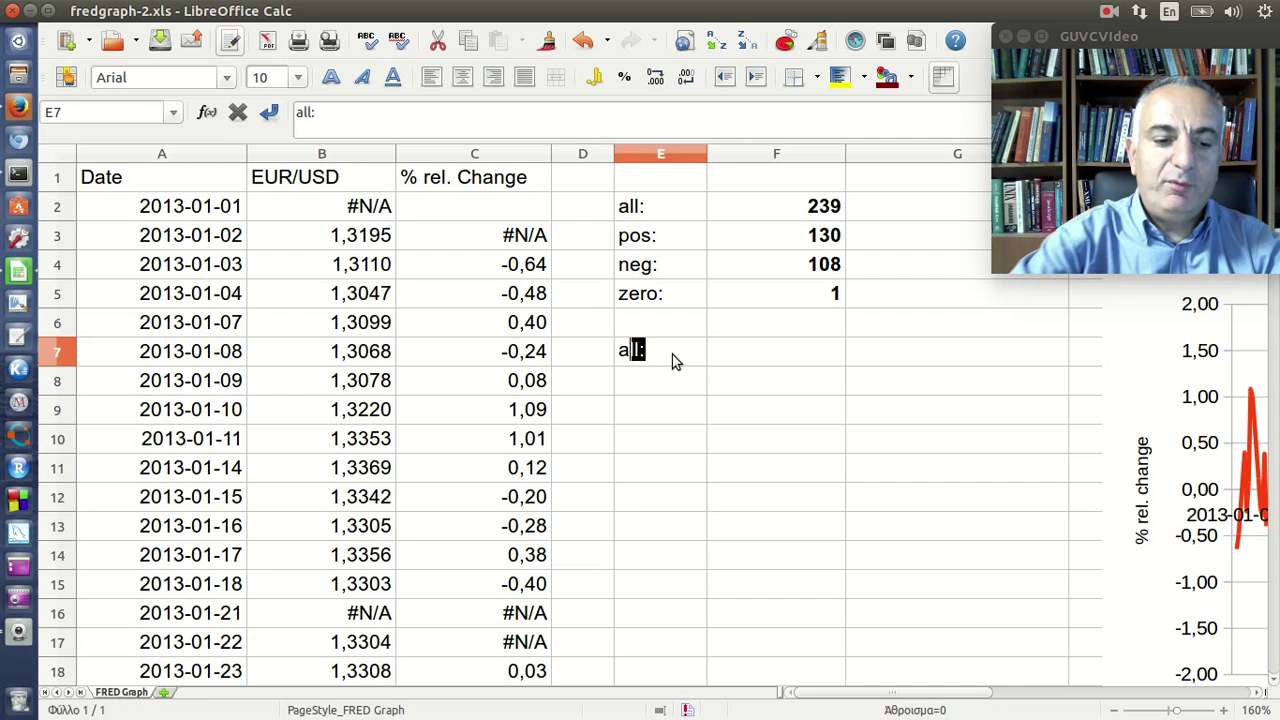
type("v")
key("BackSpace")
key("BackSpace")
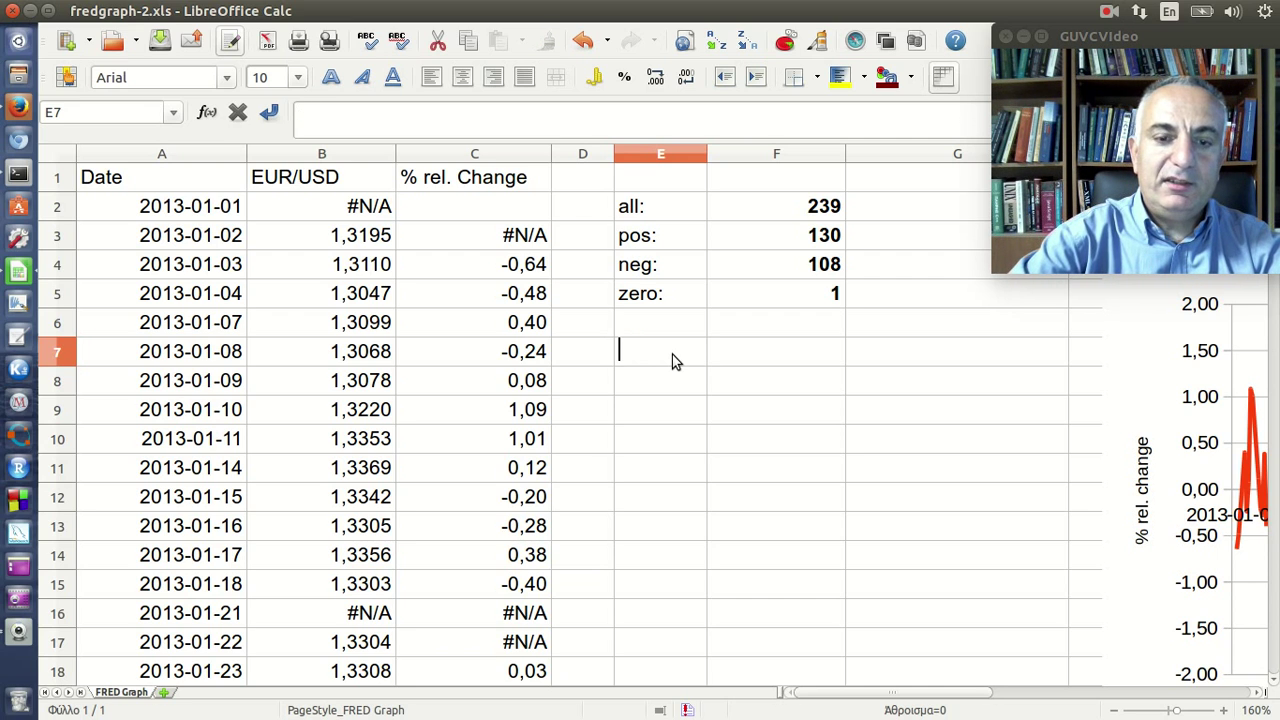
type("mean:")
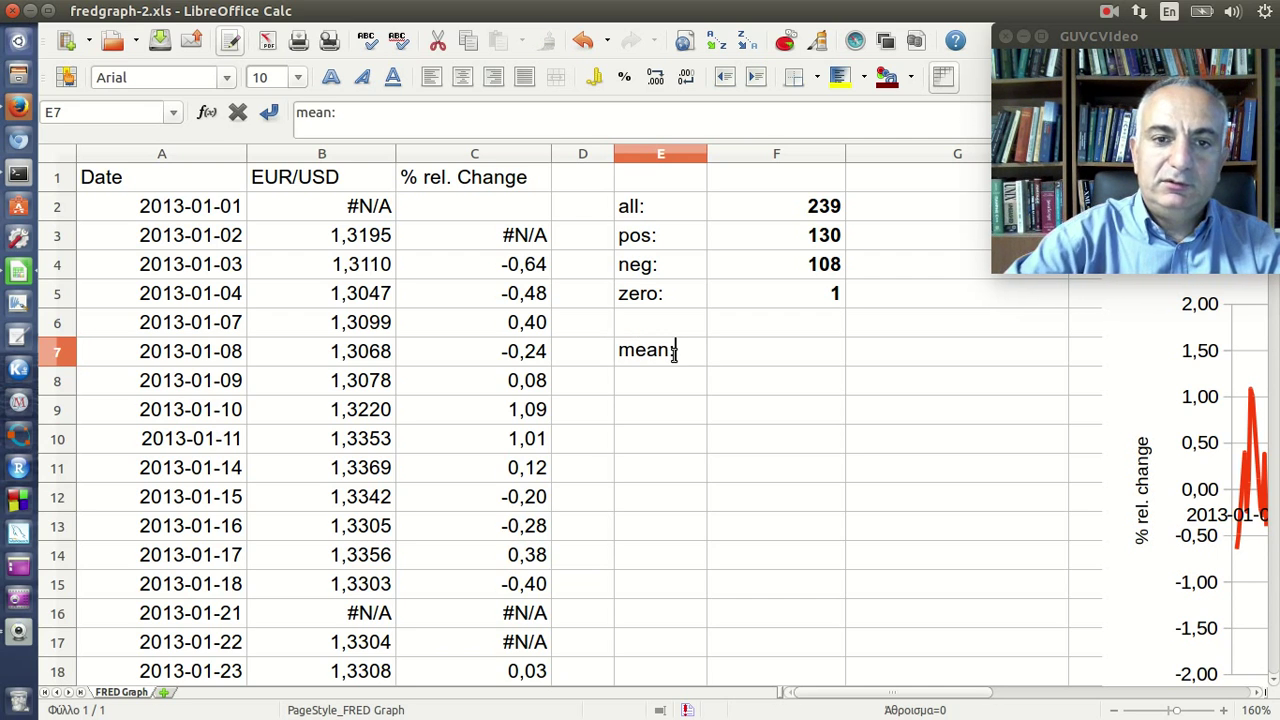
key("Tab")
type("=a")
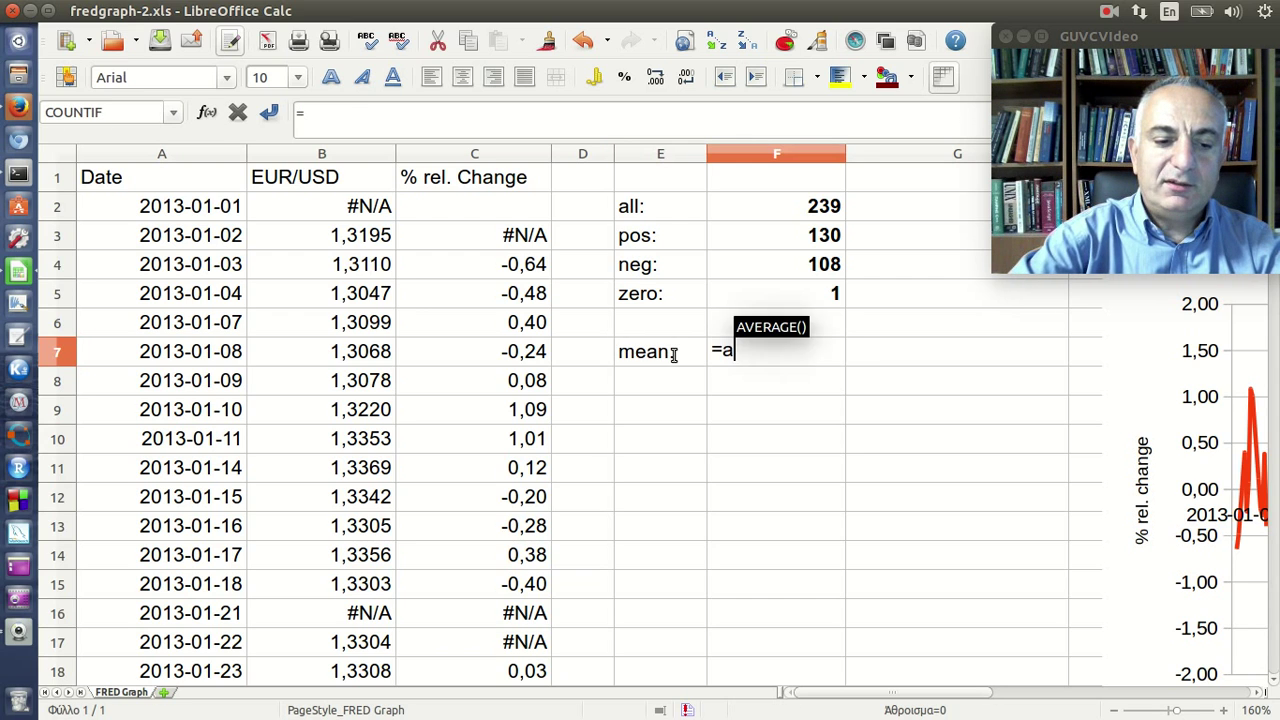
type("verage")
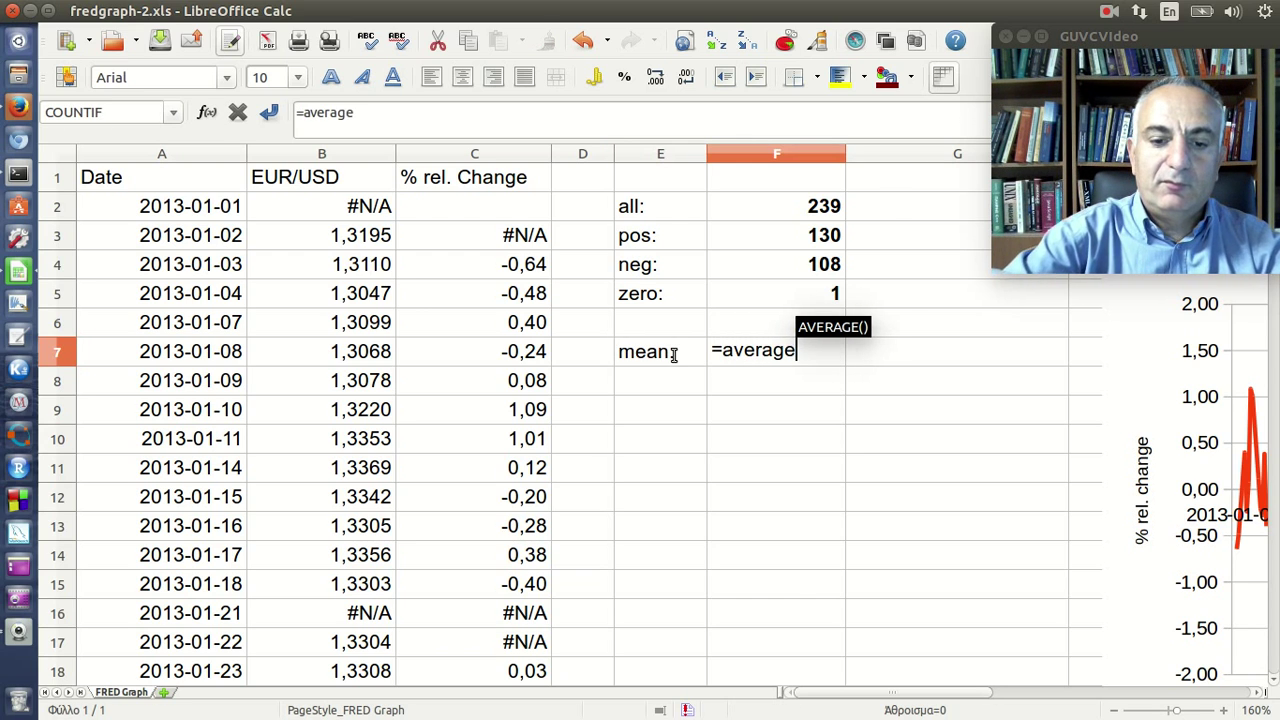
type("(c2")
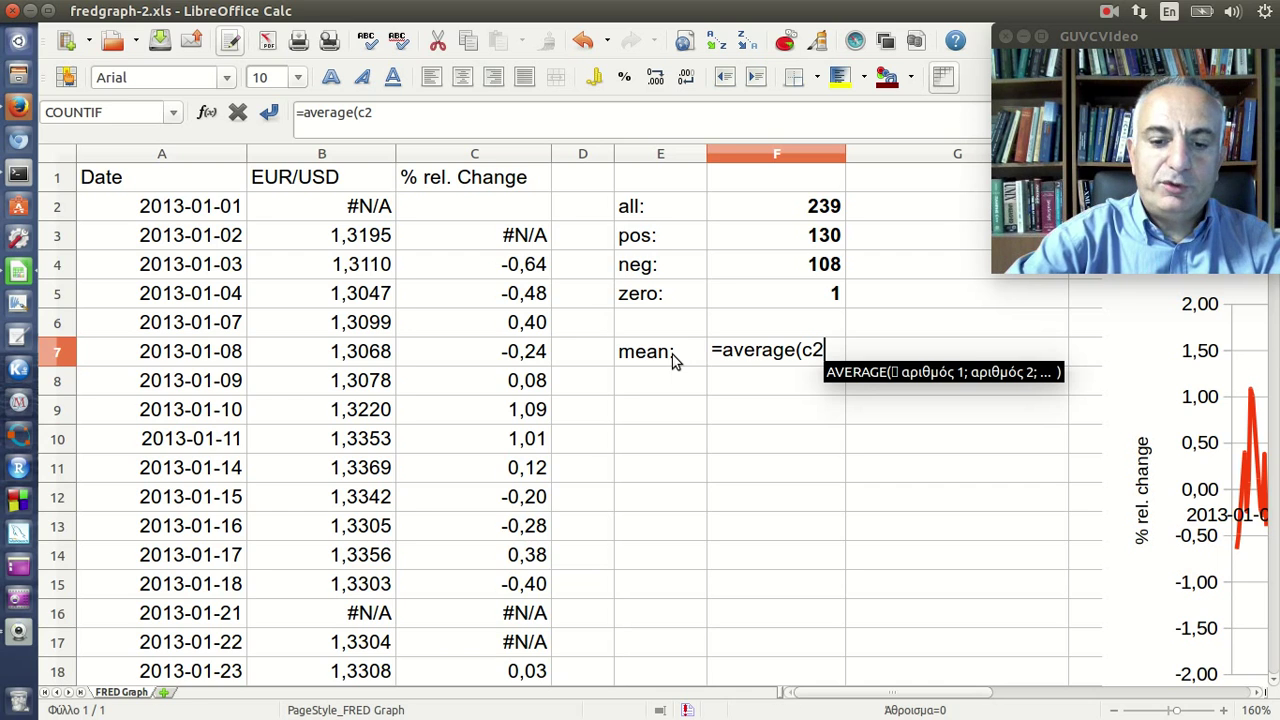
type(":c260")
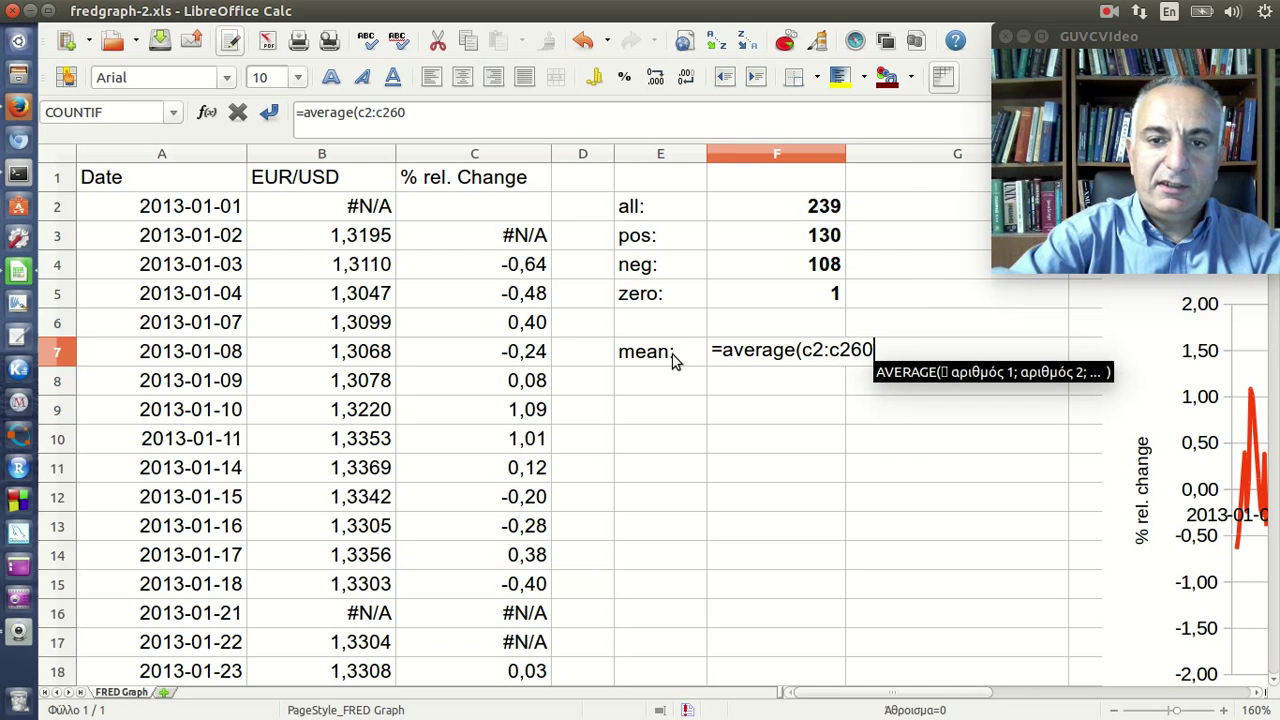
type(")")
key("Return")
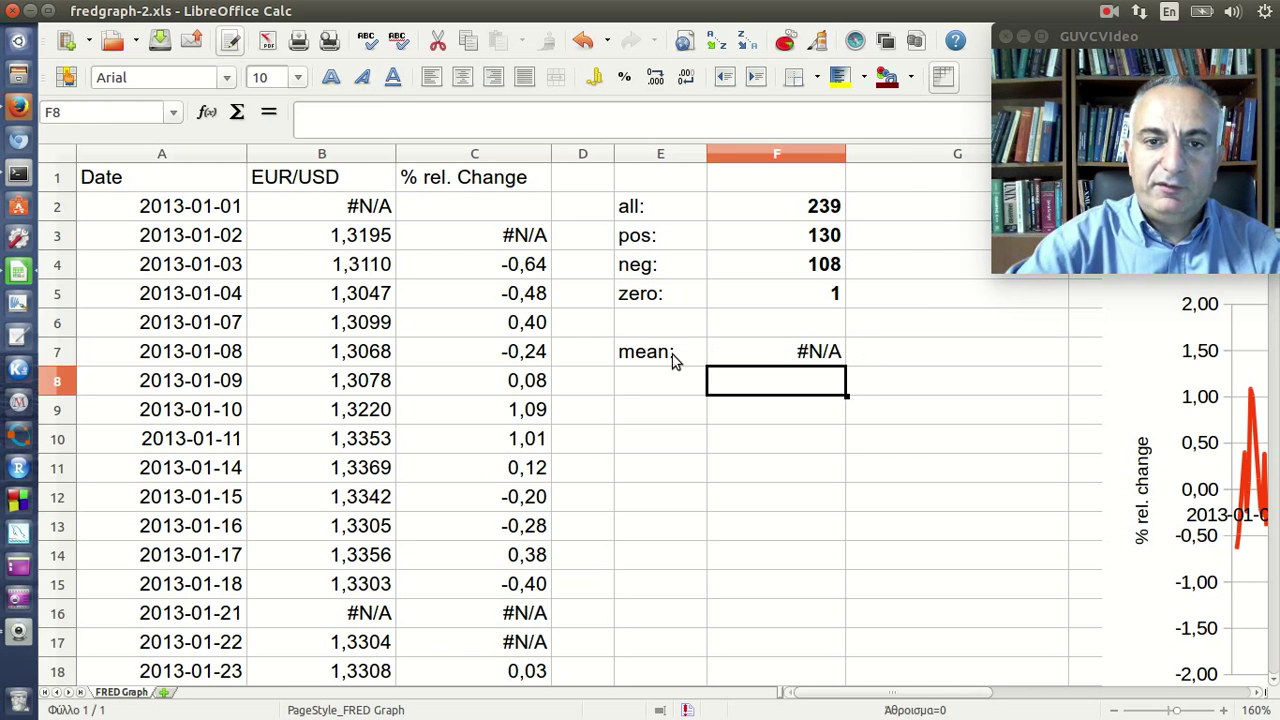
left_click(730, 358)
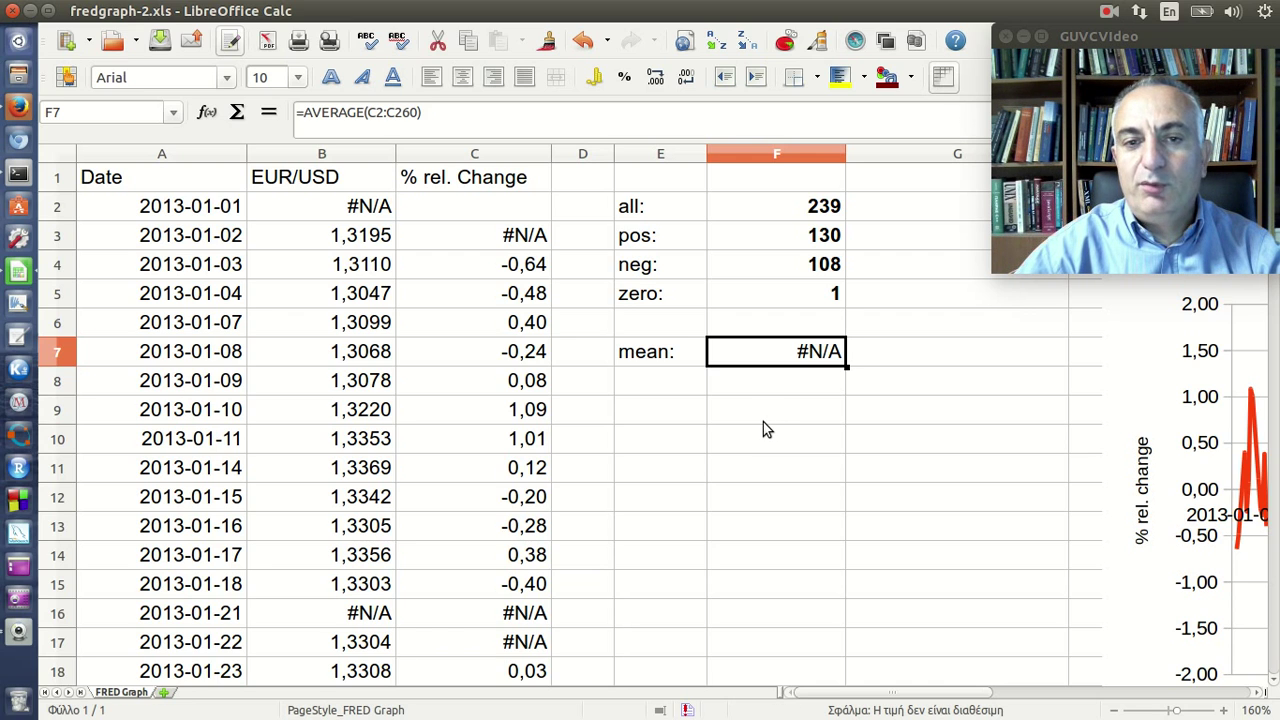
left_click(364, 212)
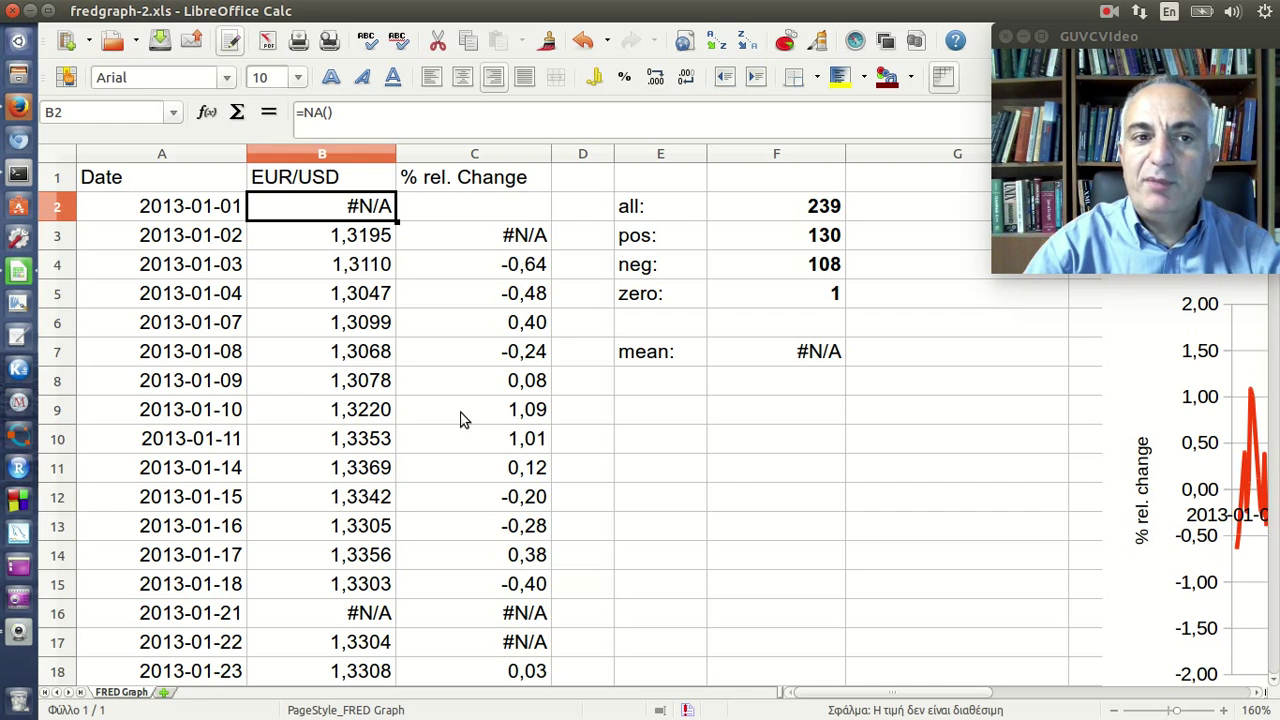
key("Delete")
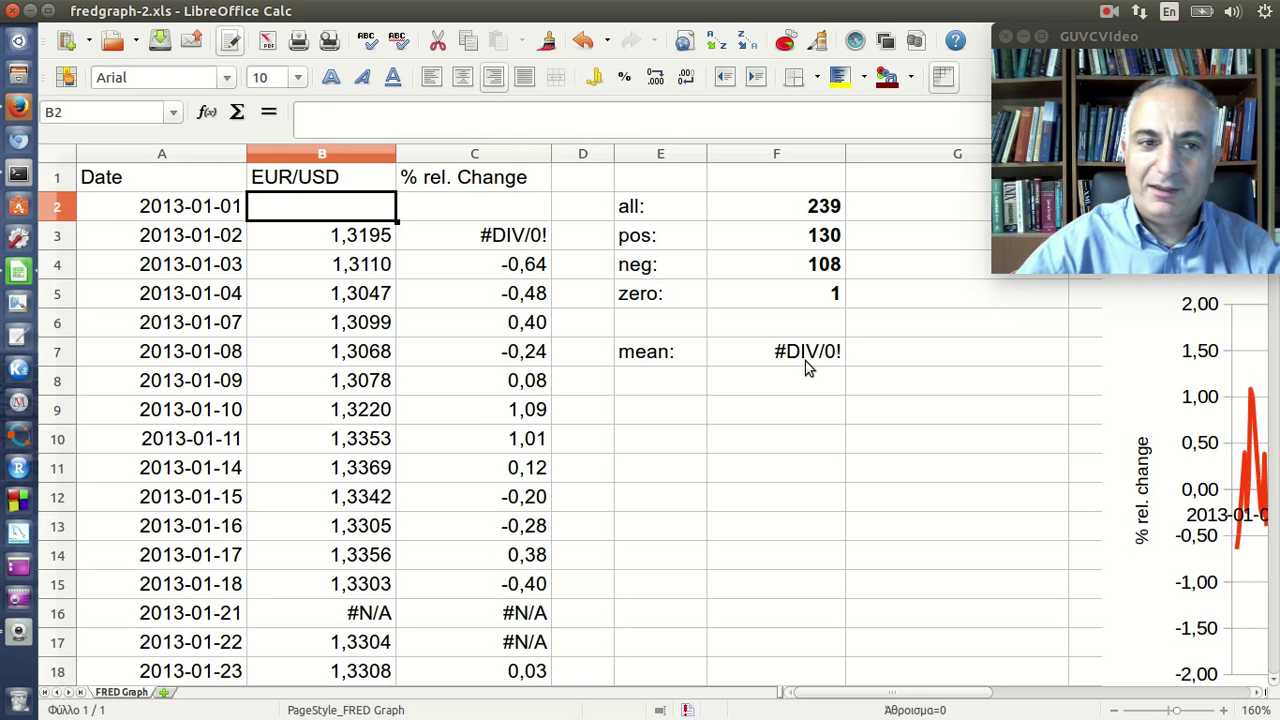
key("ctrl+z")
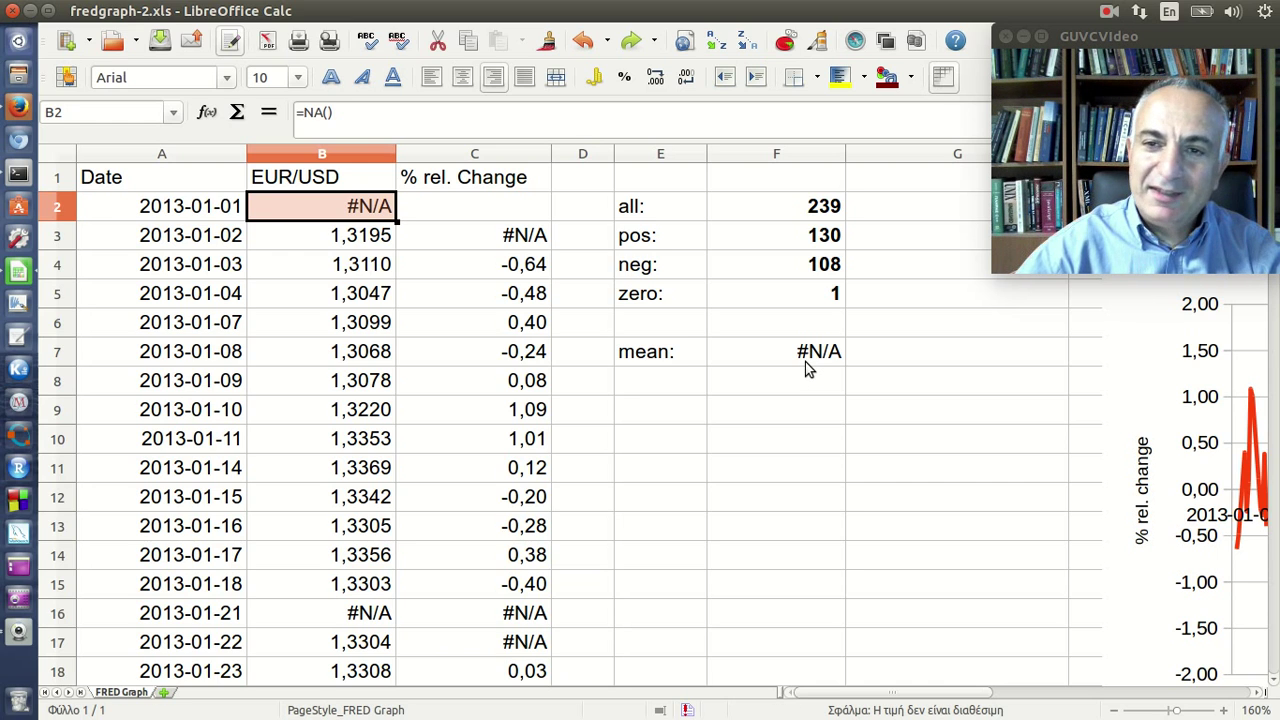
left_click_drag(700, 360, 737, 357)
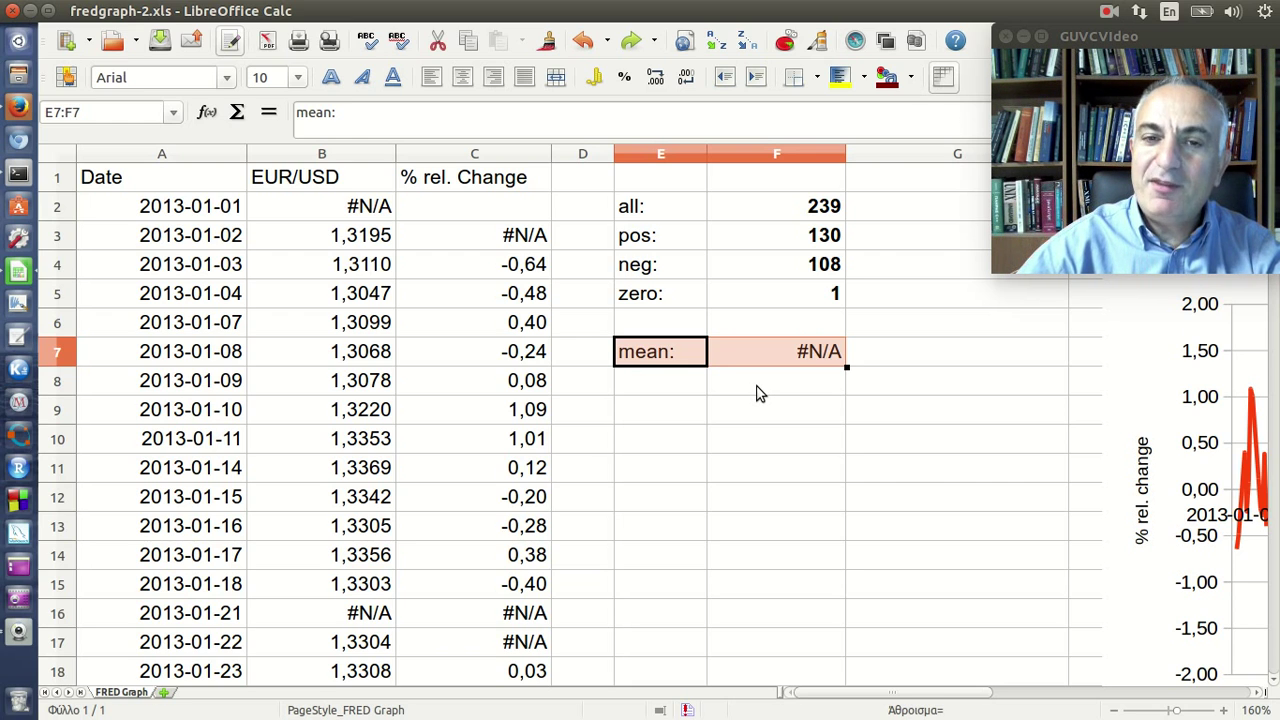
left_click(885, 391)
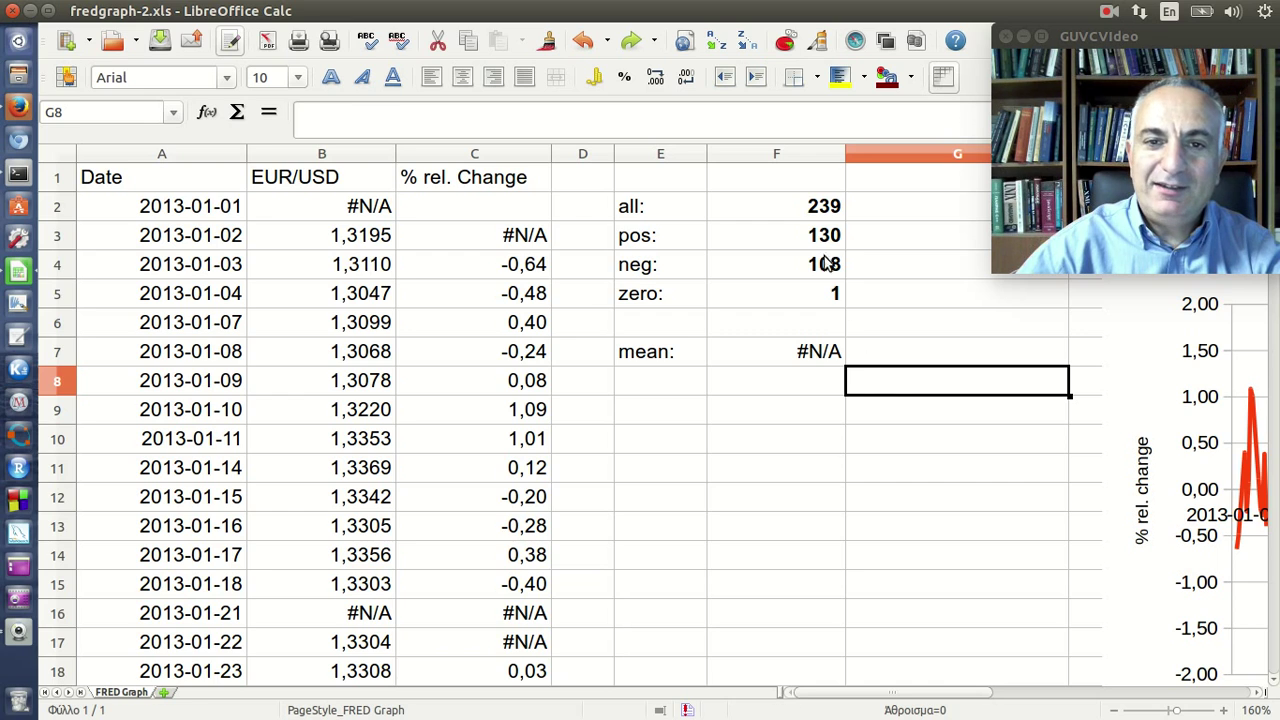
left_click_drag(819, 209, 819, 302)
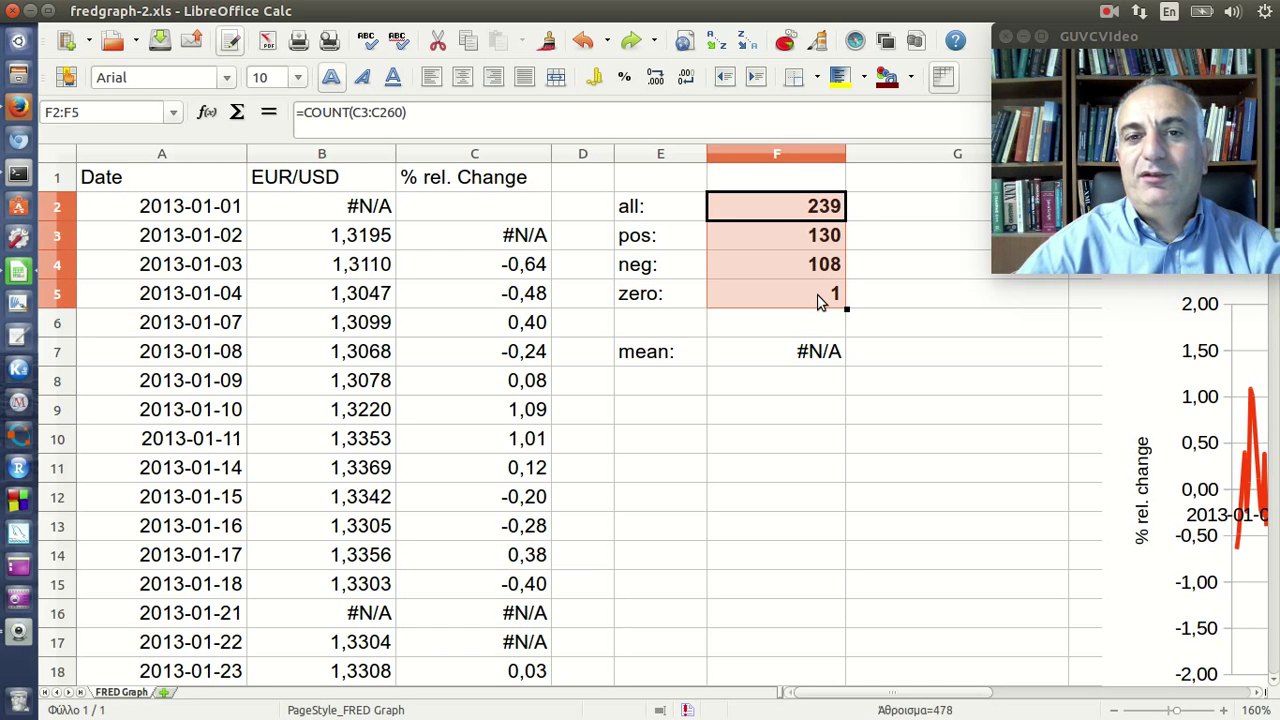